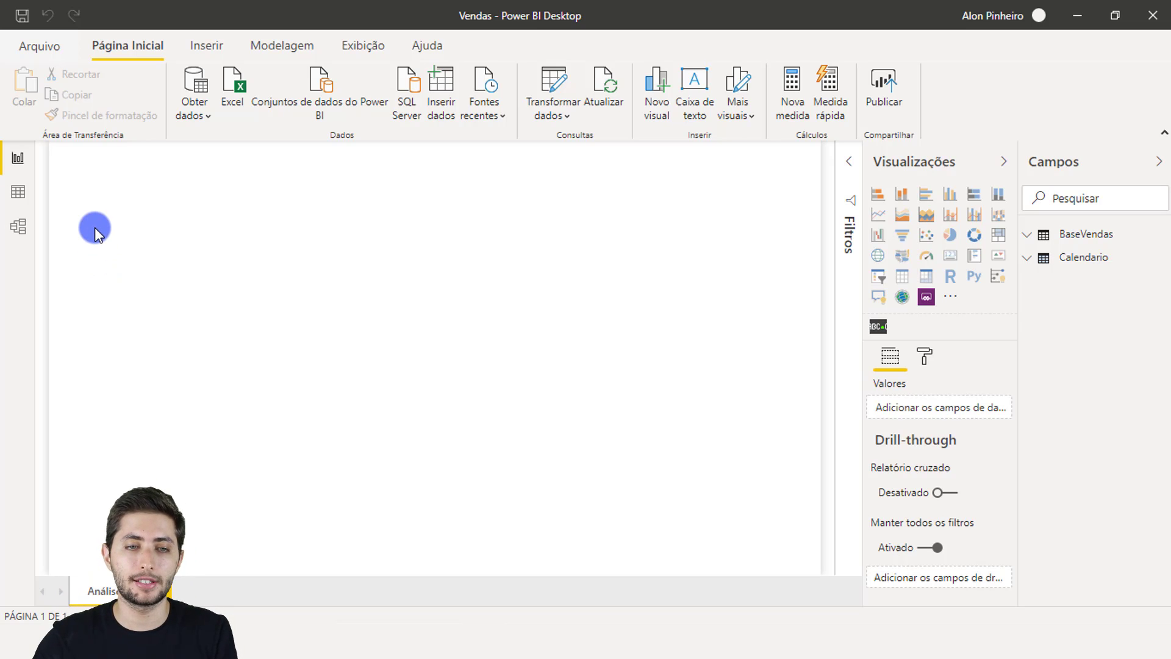
- Open the data view and examine the BaseVendas table's columns, from SKU through Faturamento da Venda
{"action": "left_click", "coordinate": [33, 193]}
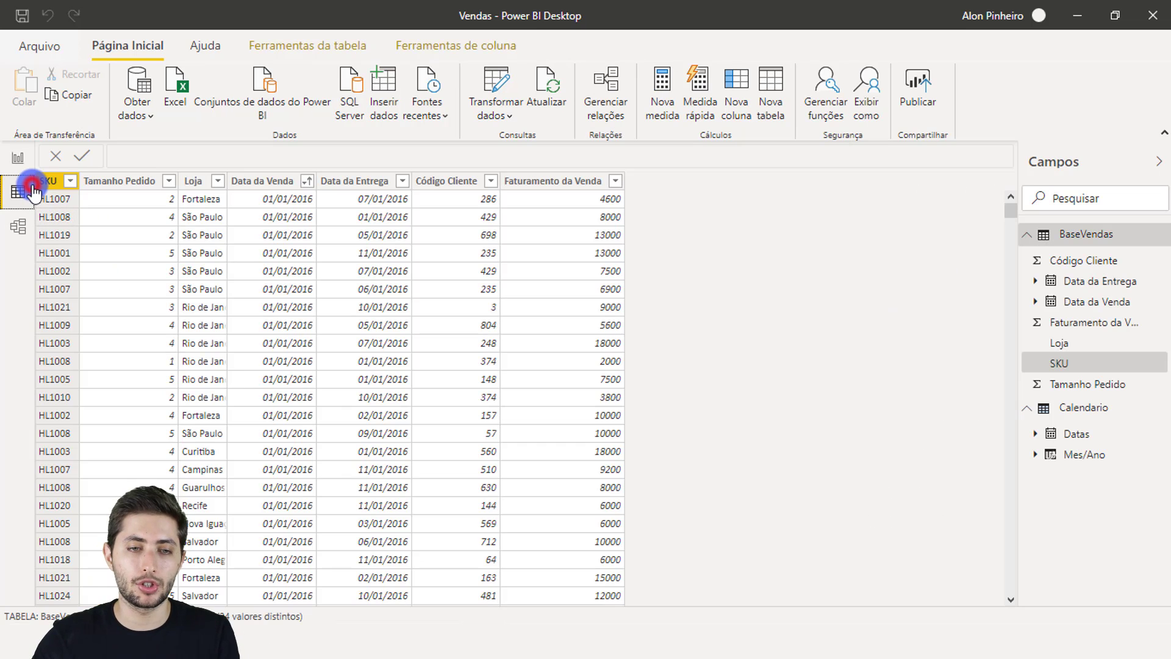
{"action": "left_click", "coordinate": [1066, 237]}
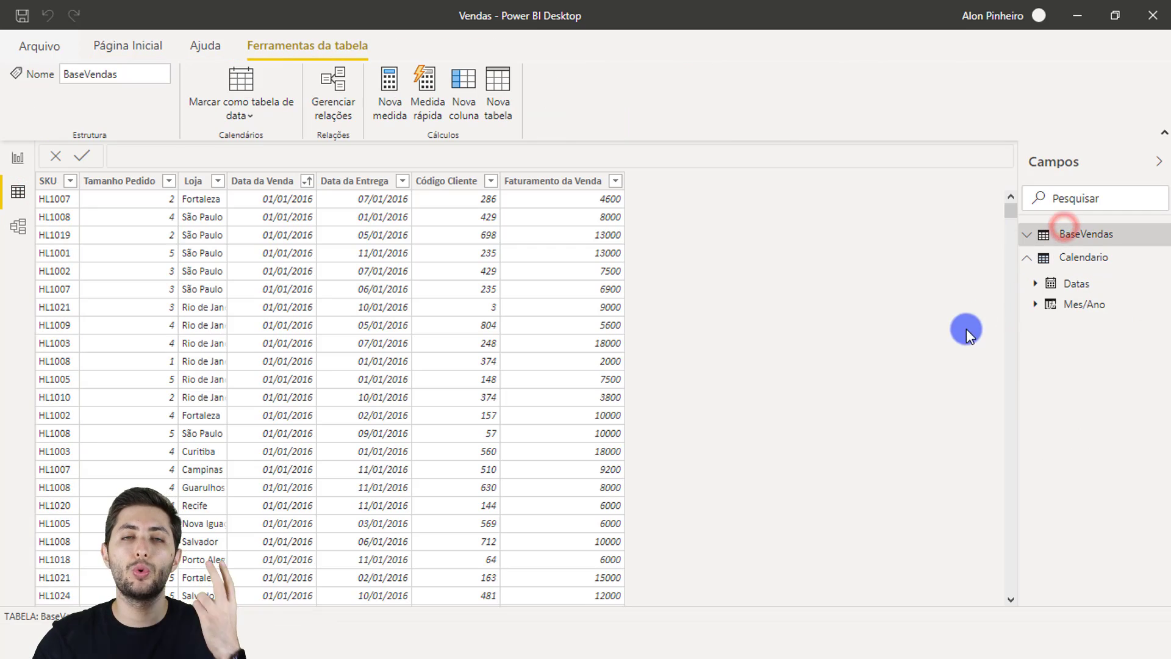
{"action": "left_click", "coordinate": [1071, 257]}
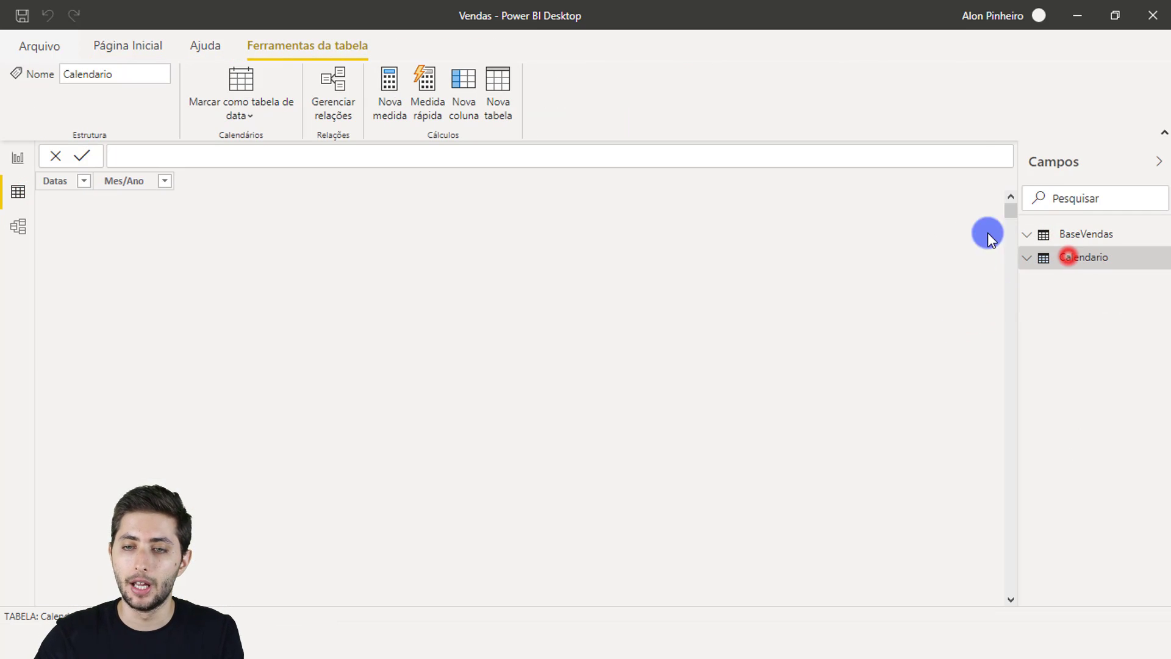
{"action": "left_click", "coordinate": [1073, 234]}
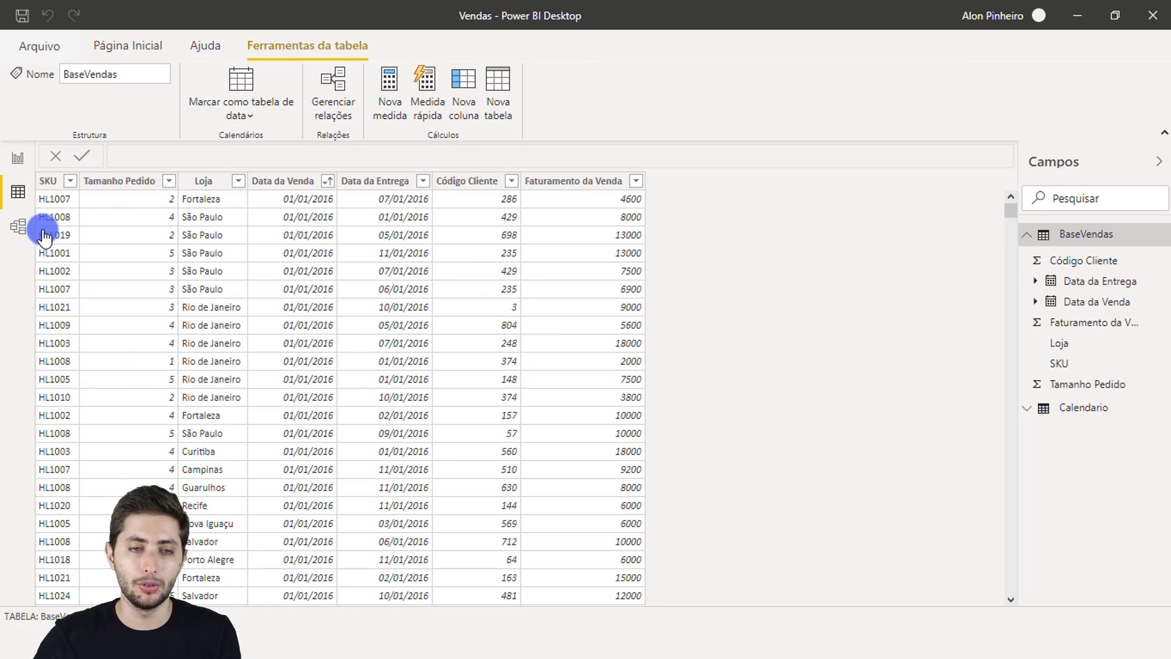
{"action": "left_click", "coordinate": [51, 187]}
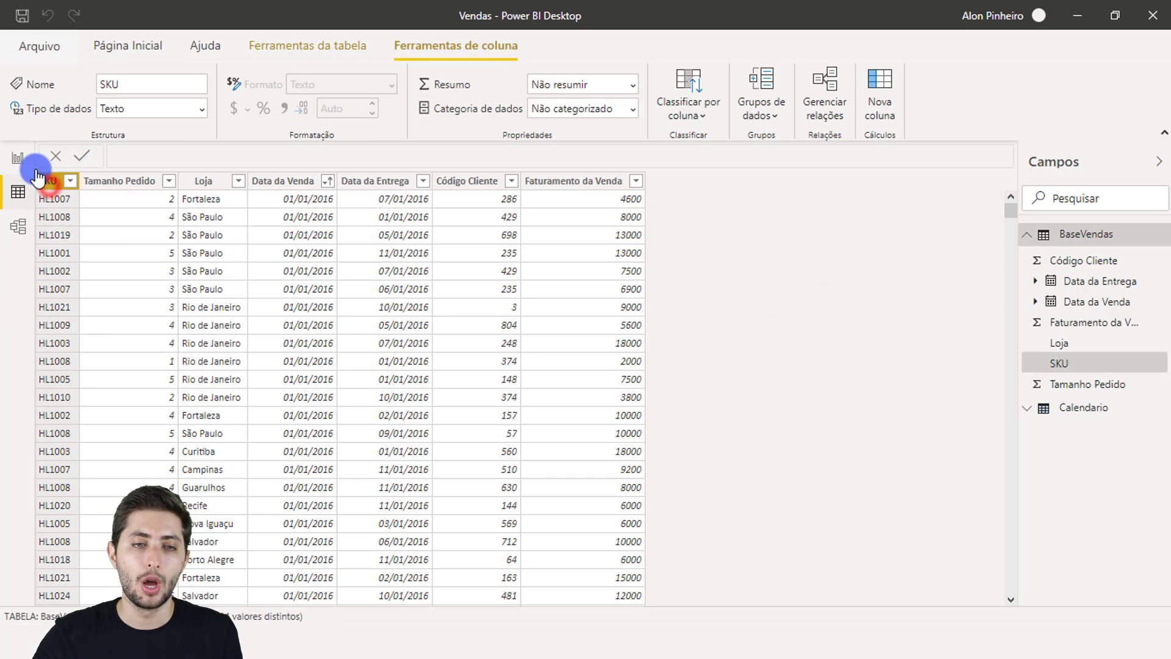
{"action": "left_click", "coordinate": [110, 182]}
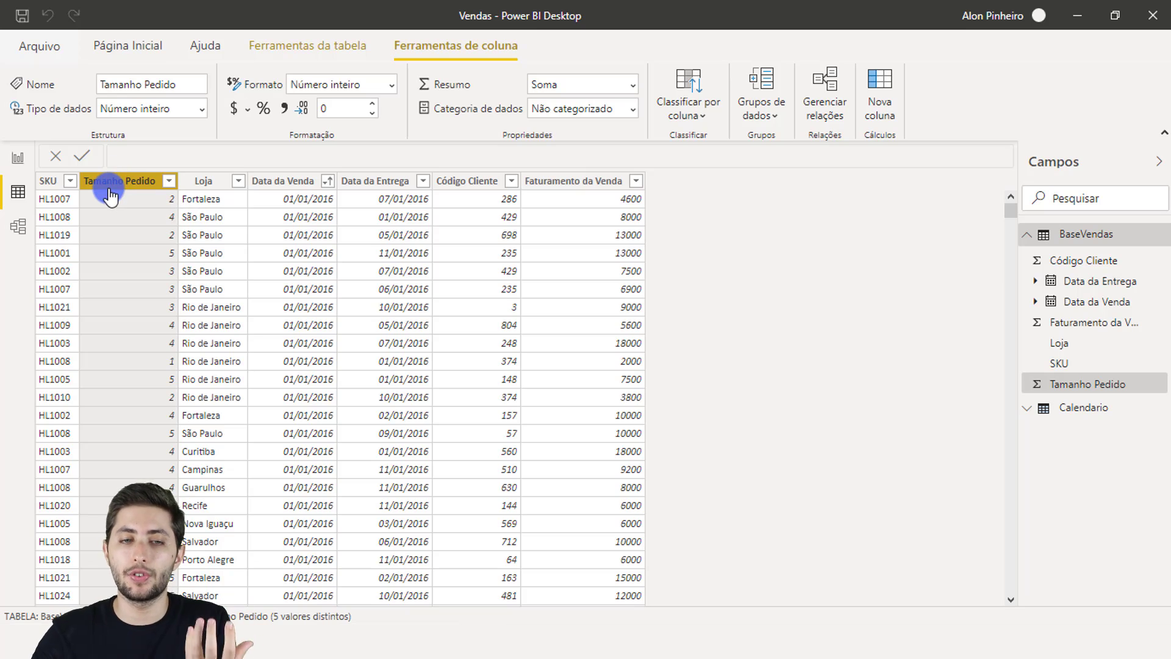
{"action": "left_click", "coordinate": [211, 182]}
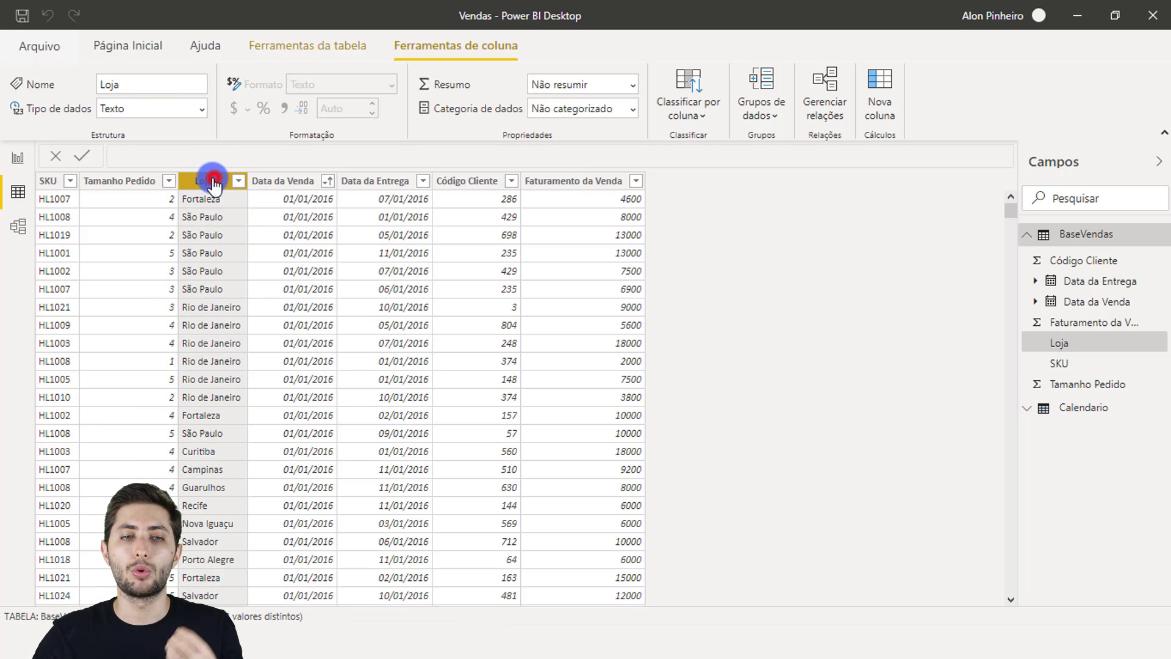
{"action": "left_click", "coordinate": [283, 187]}
{"action": "left_click", "coordinate": [384, 181]}
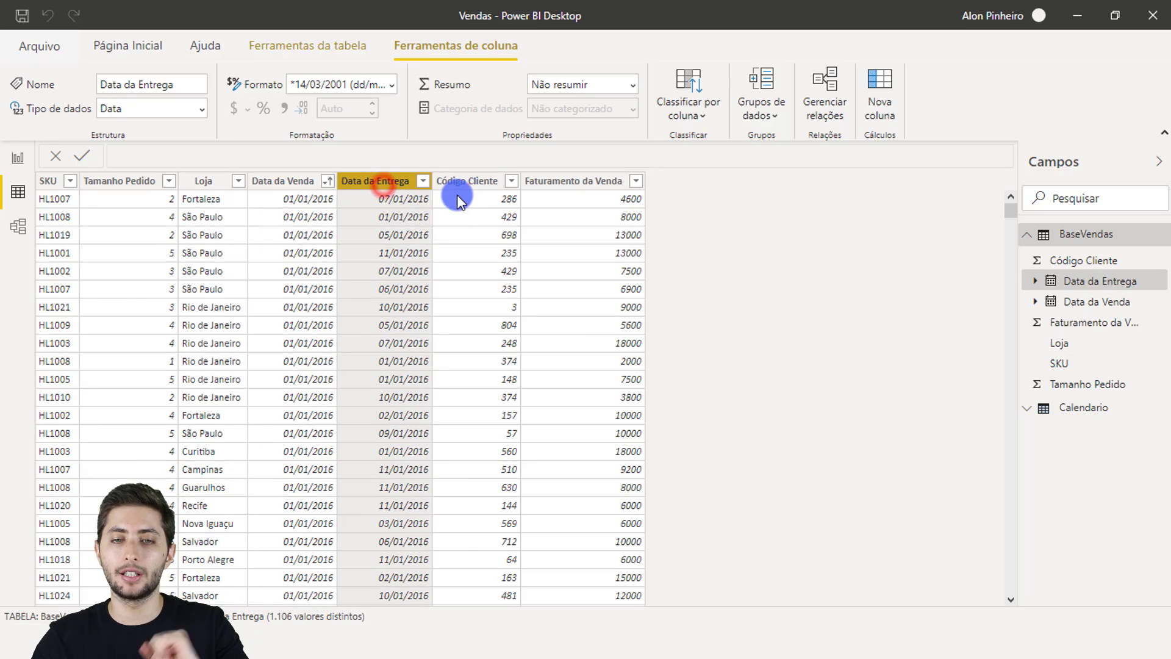
{"action": "left_click", "coordinate": [474, 181]}
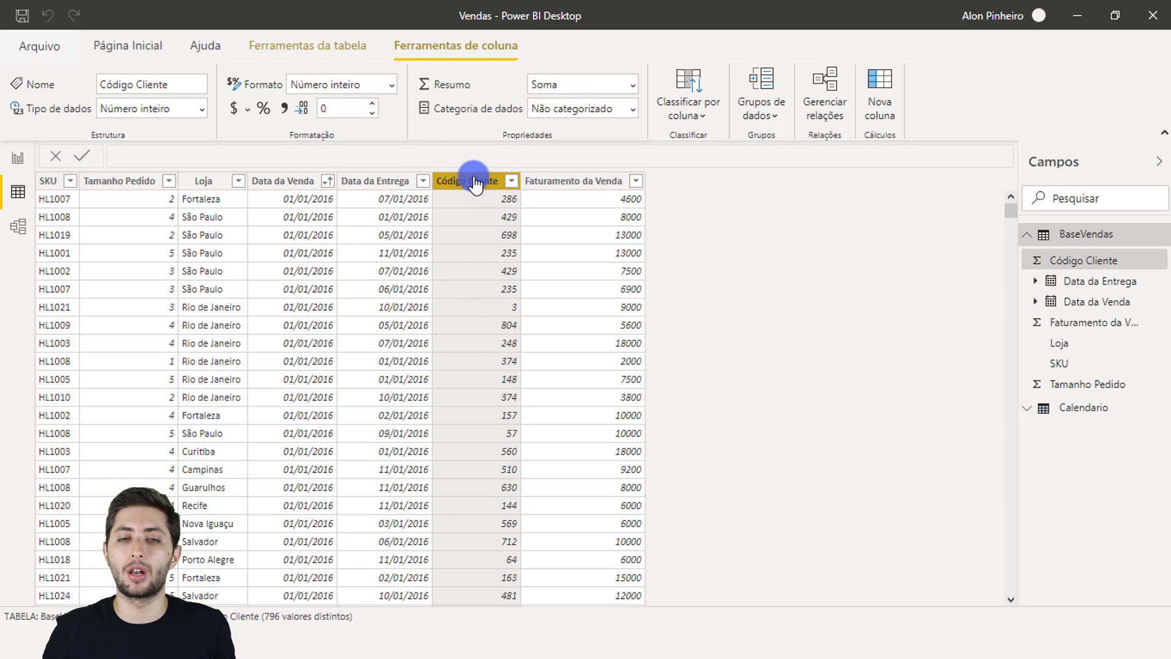
{"action": "left_click", "coordinate": [552, 180]}
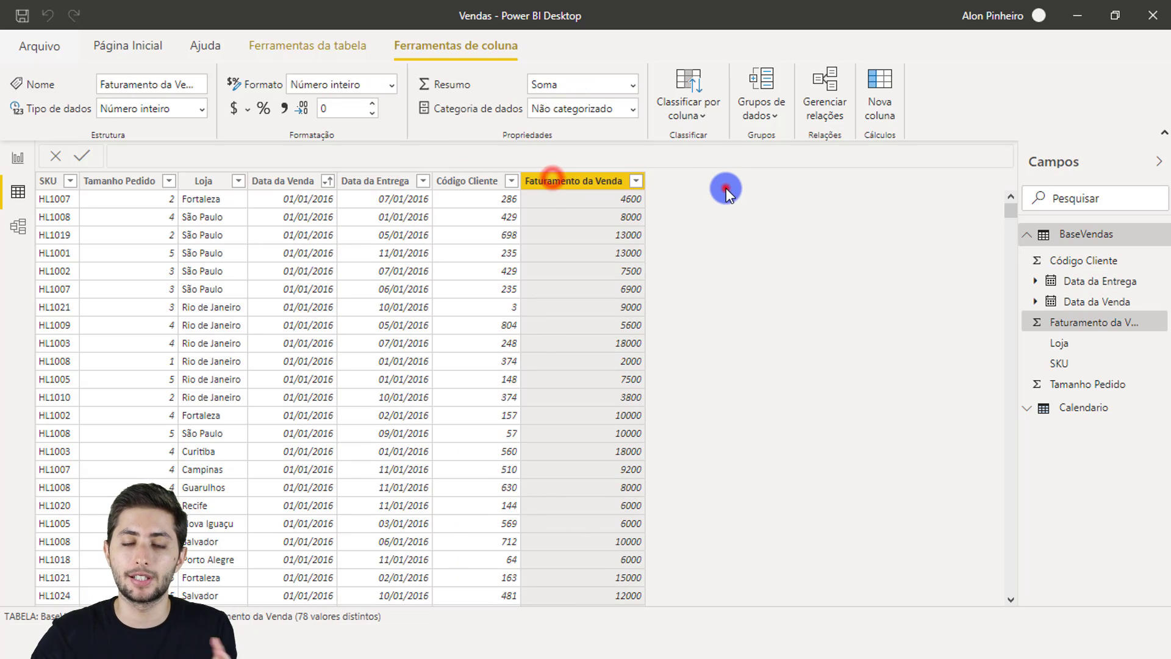
- Review the Calendario table's date columns and formula, and return to the BaseVendas table
{"action": "left_click", "coordinate": [1028, 234]}
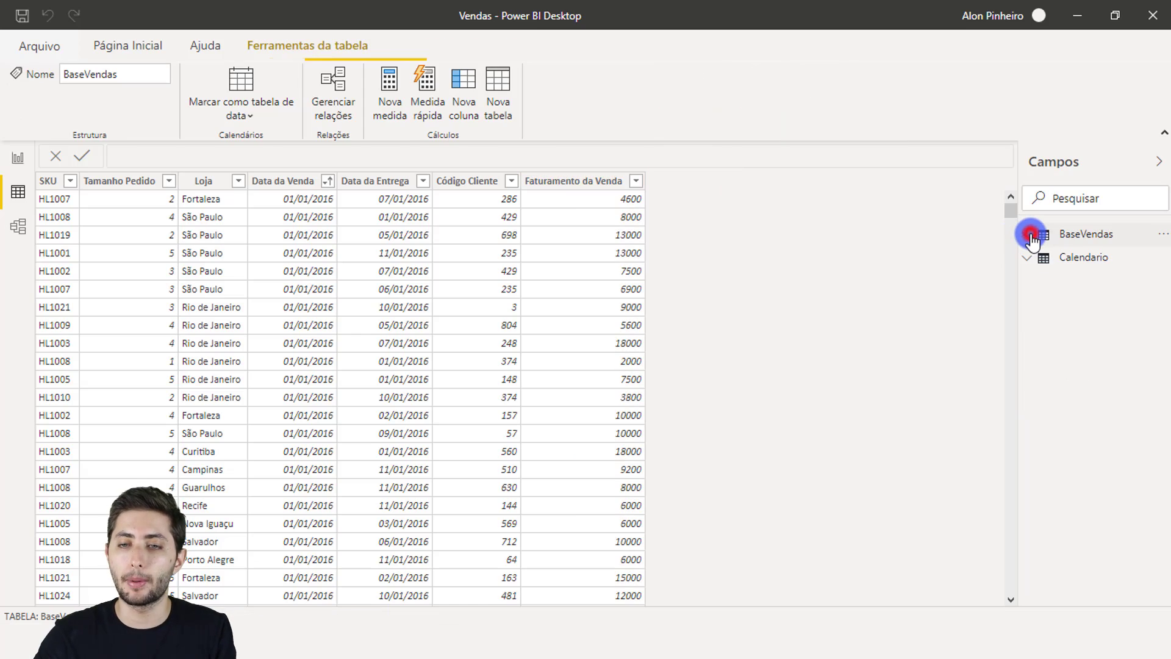
{"action": "left_click", "coordinate": [1044, 259]}
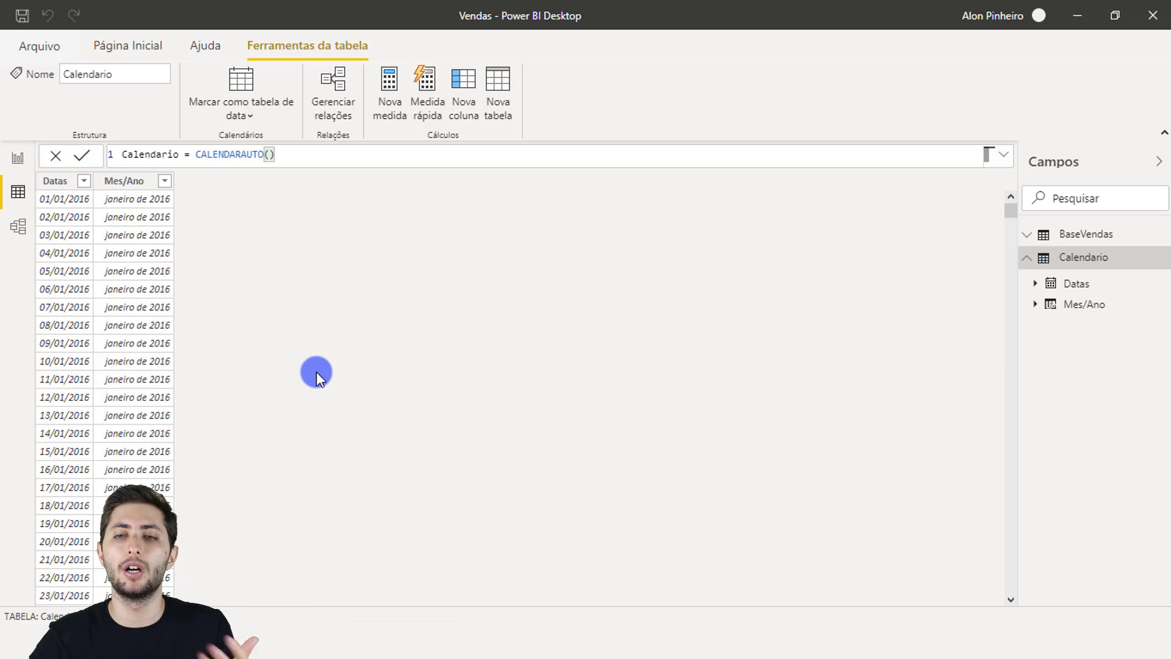
{"action": "left_click", "coordinate": [1076, 260]}
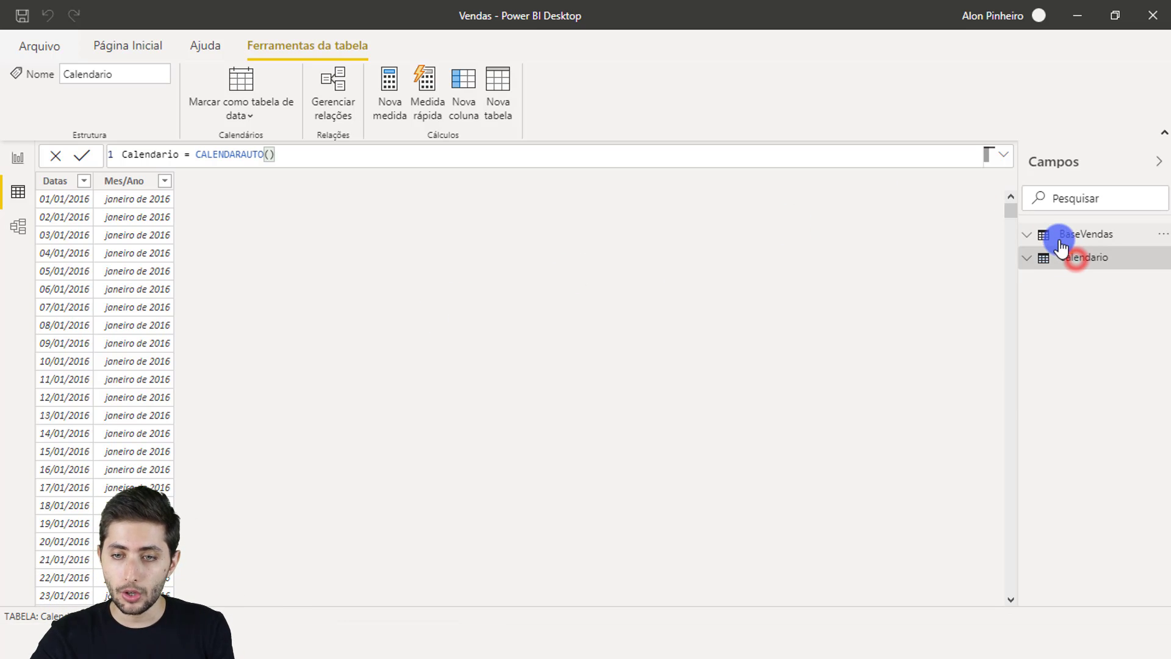
{"action": "left_click", "coordinate": [1060, 239]}
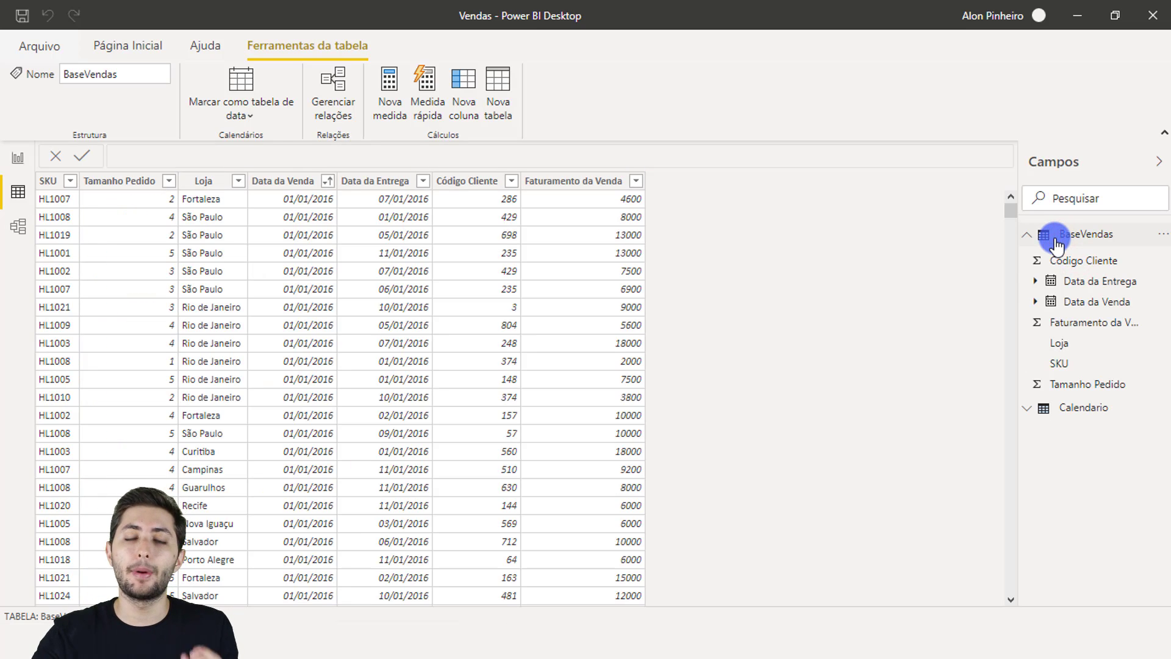
- Create a measure in BaseVendas defined as Total Pedidos = SUM(BaseVendas[Tamanho Pedido])
{"action": "left_click", "coordinate": [104, 179]}
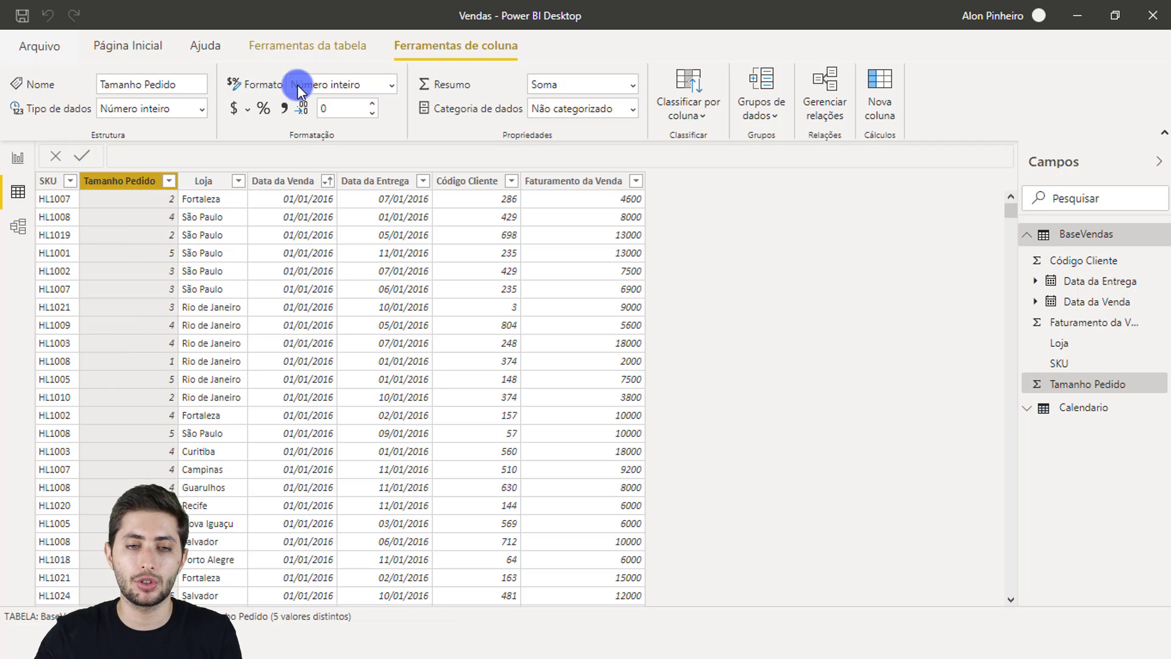
{"action": "left_click", "coordinate": [272, 262]}
{"action": "right_click", "coordinate": [273, 262]}
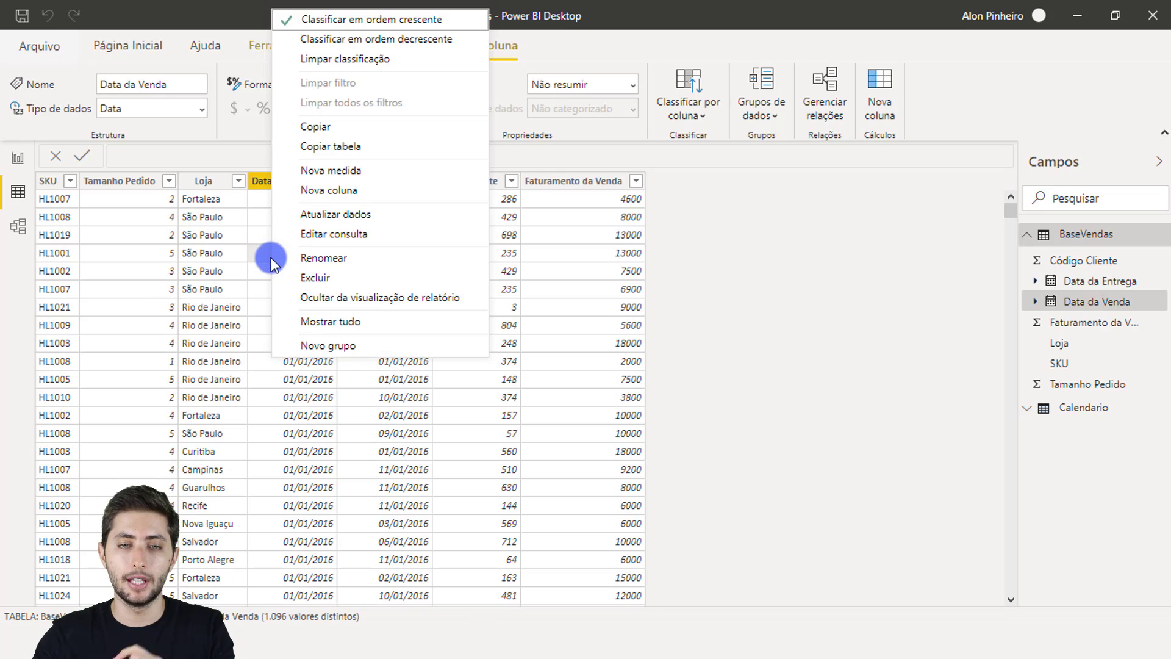
{"action": "left_click", "coordinate": [313, 181]}
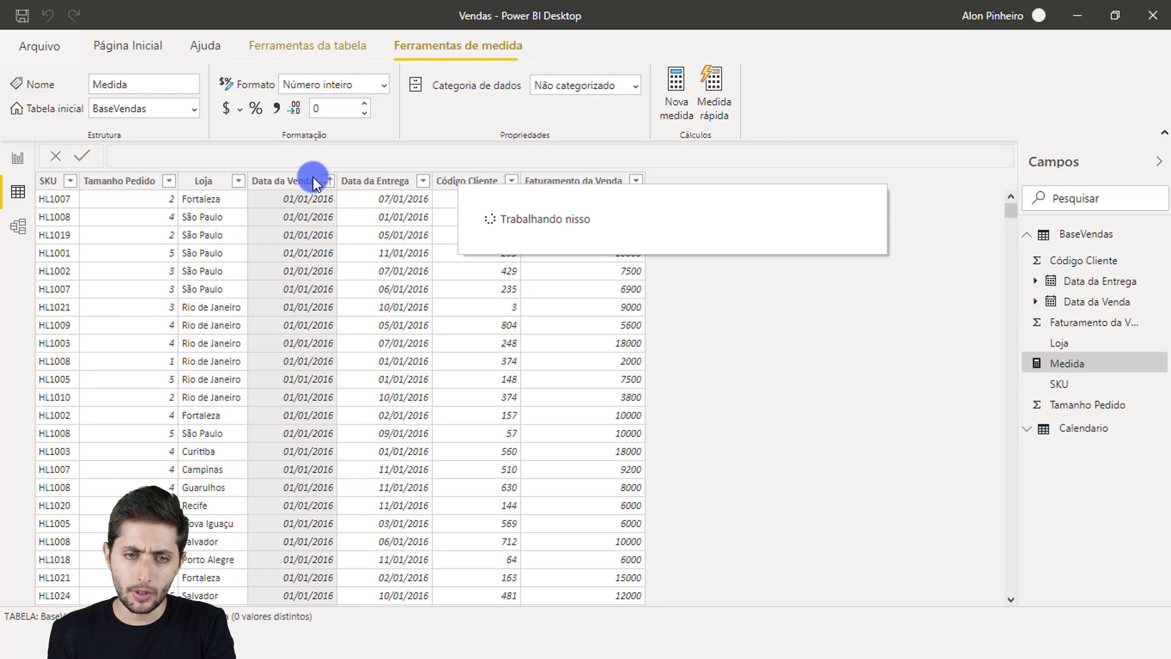
{"action": "scroll", "coordinate": [263, 157], "scroll_direction": "up", "scroll_amount": 5}
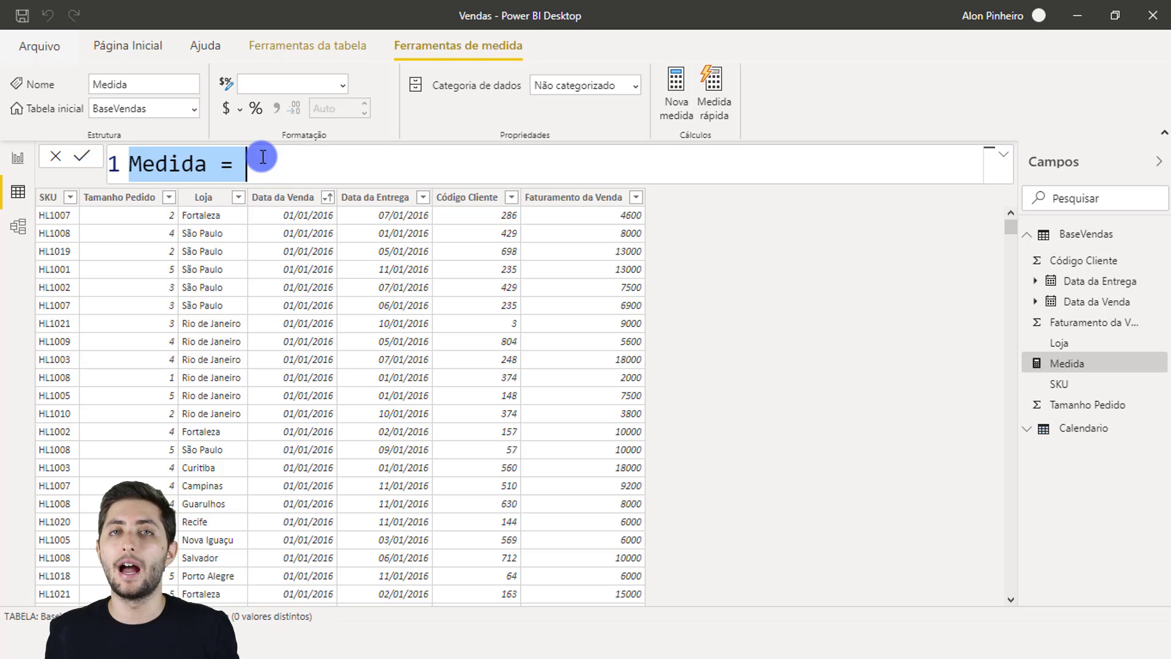
{"action": "type", "text": "T"}
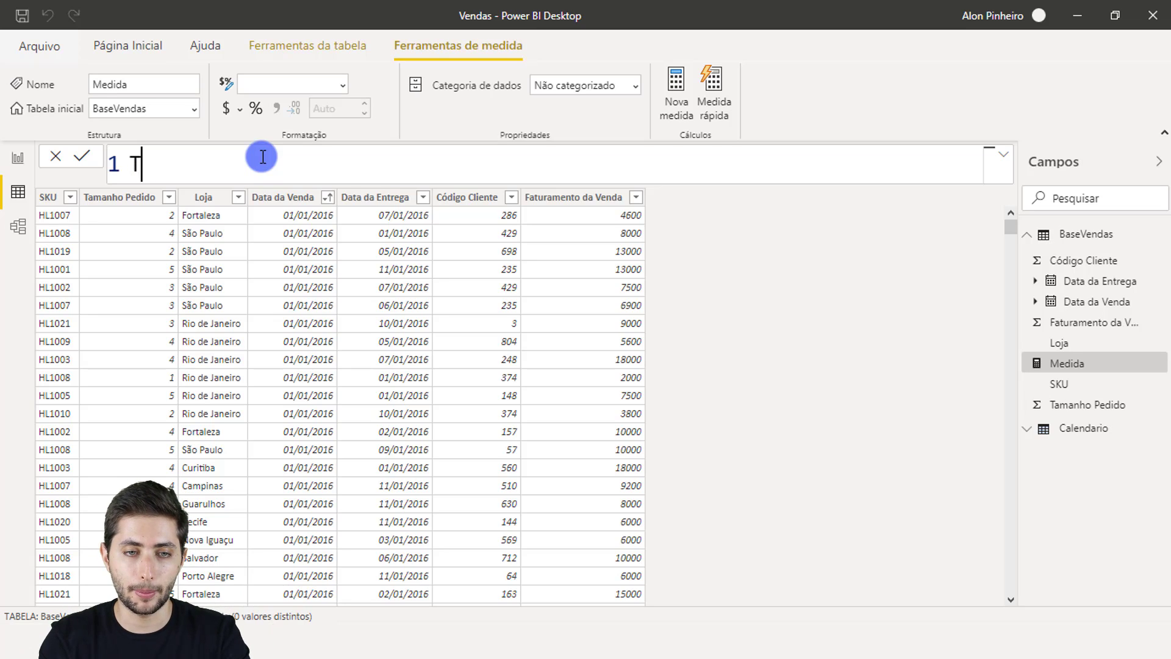
{"action": "type", "text": "otal Pedidos = "}
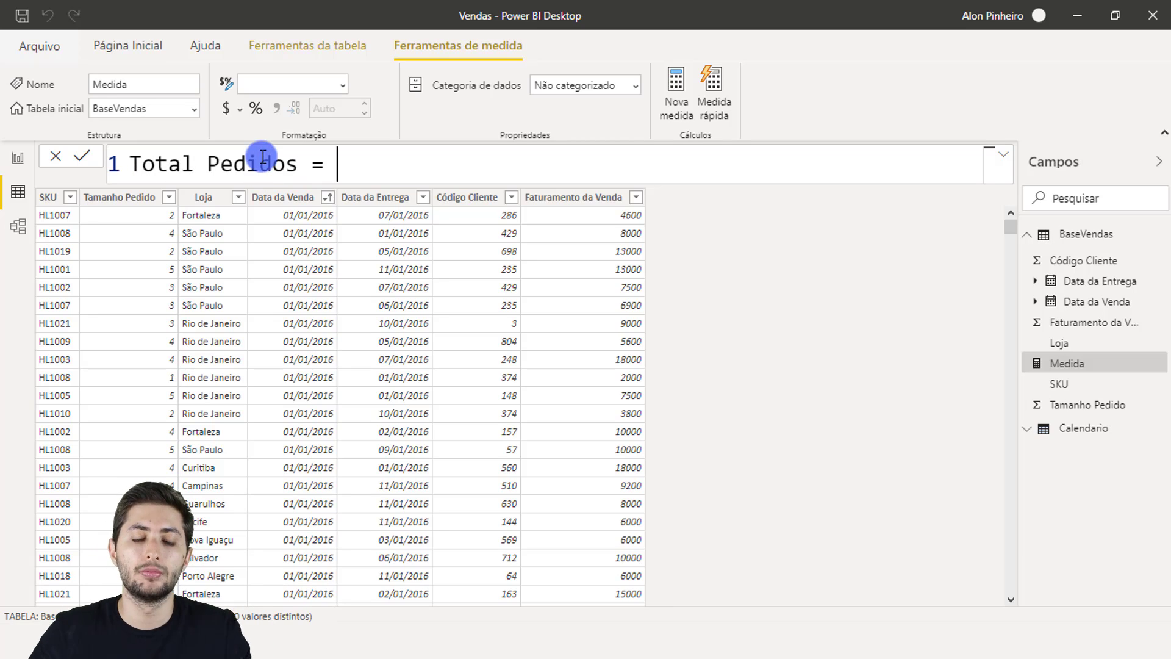
{"action": "type", "text": "sum"}
{"action": "key", "text": "Tab"}
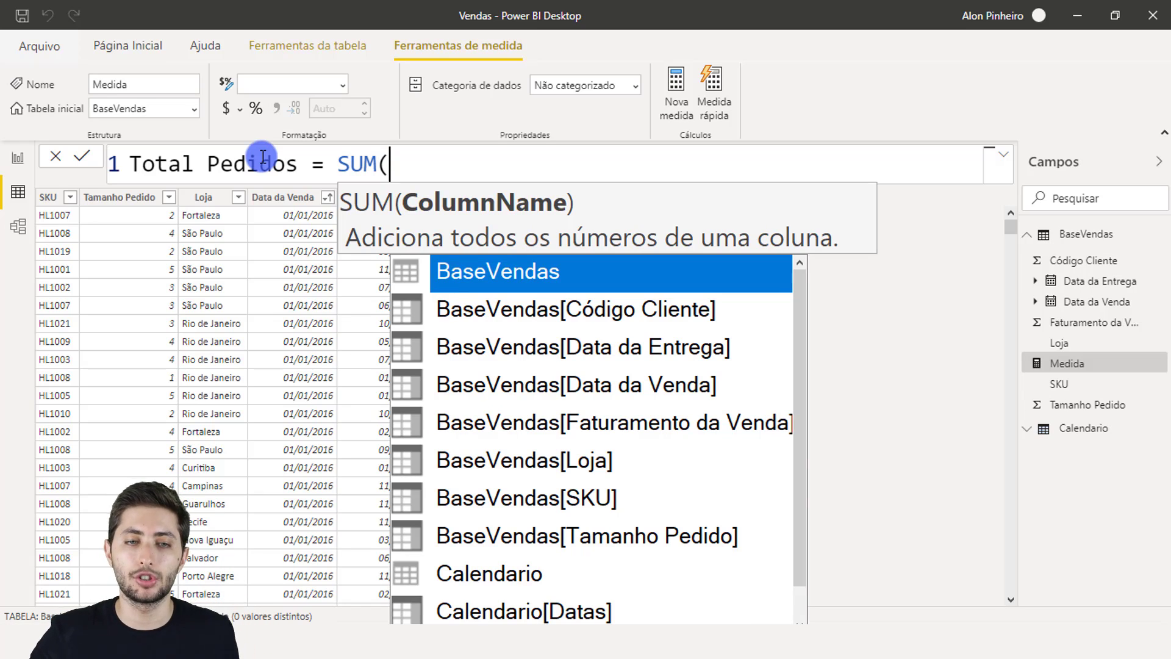
{"action": "type", "text": "taman"}
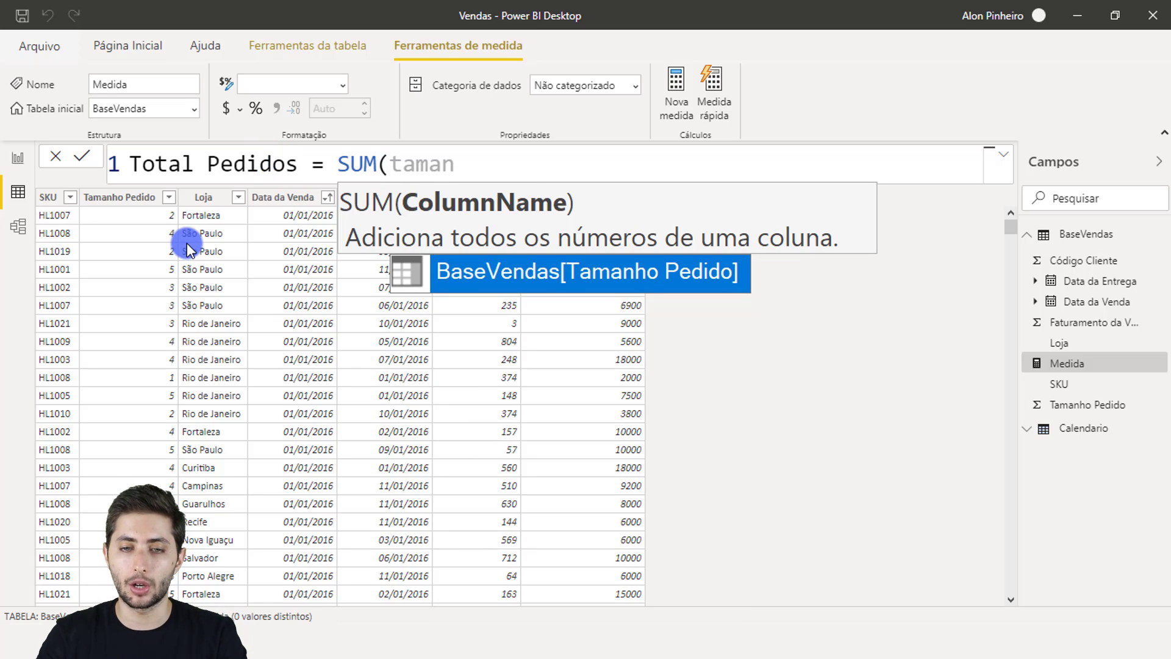
{"action": "key", "text": "Tab"}
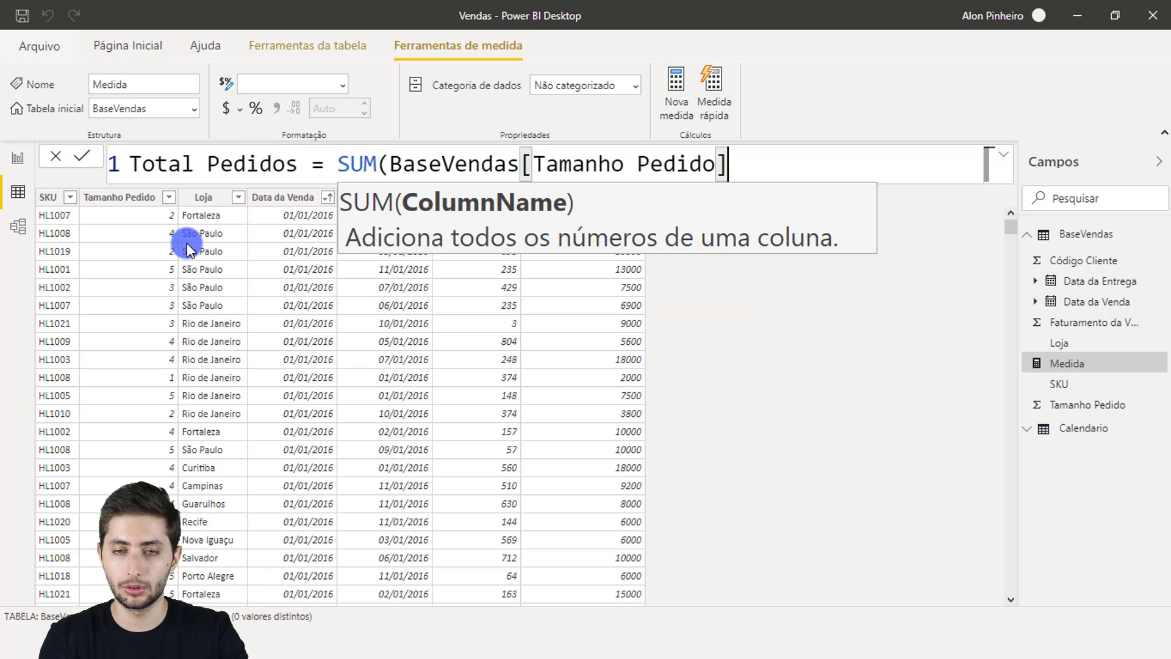
{"action": "type", "text": ")"}
{"action": "key", "text": "Return"}
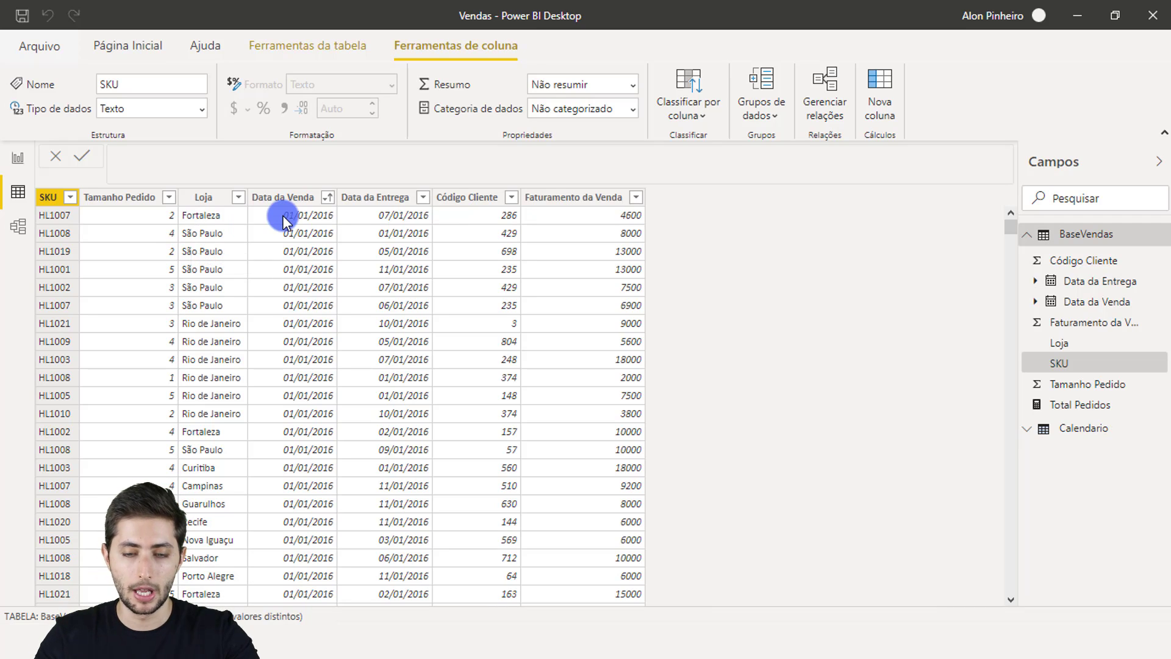
{"action": "key", "text": "ctrl+2"}
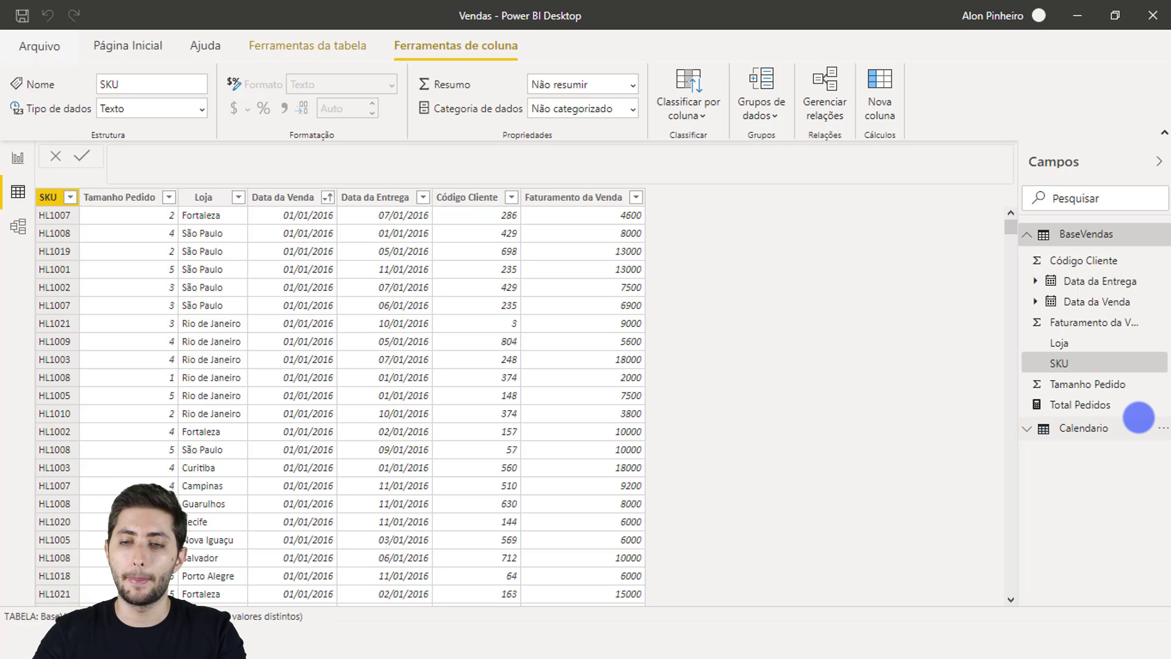
- Insert a matrix visual on the report page and place it in the upper middle of the canvas
{"action": "left_click", "coordinate": [17, 158]}
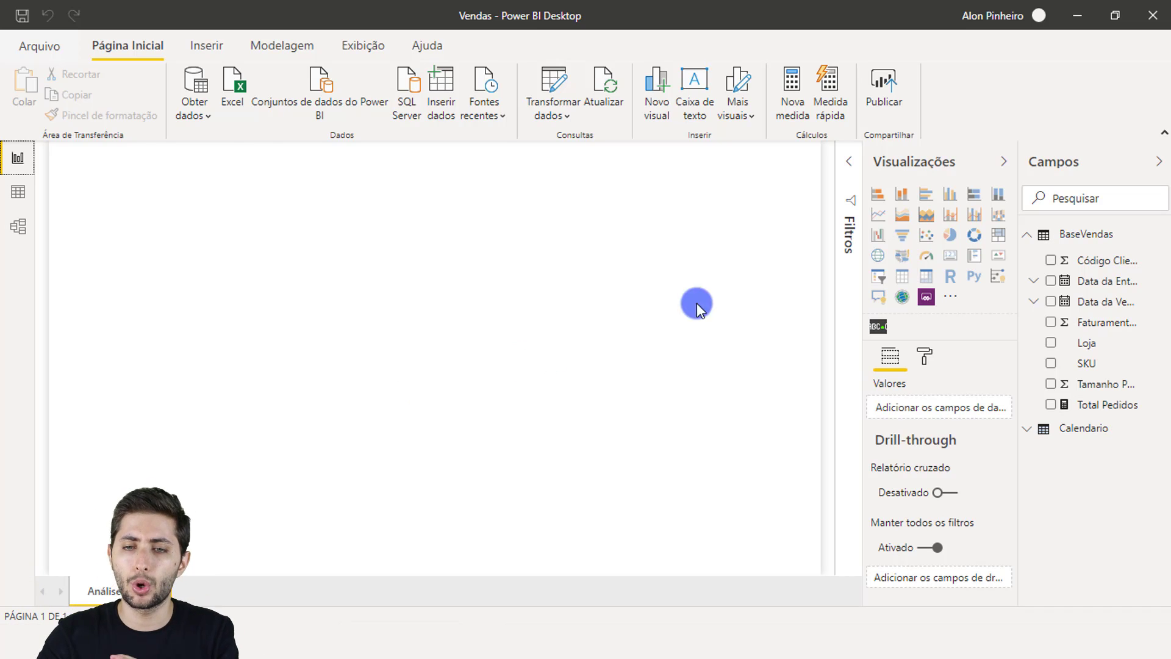
{"action": "left_click", "coordinate": [925, 279]}
{"action": "left_click_drag", "start_coordinate": [178, 254], "coordinate": [415, 305]}
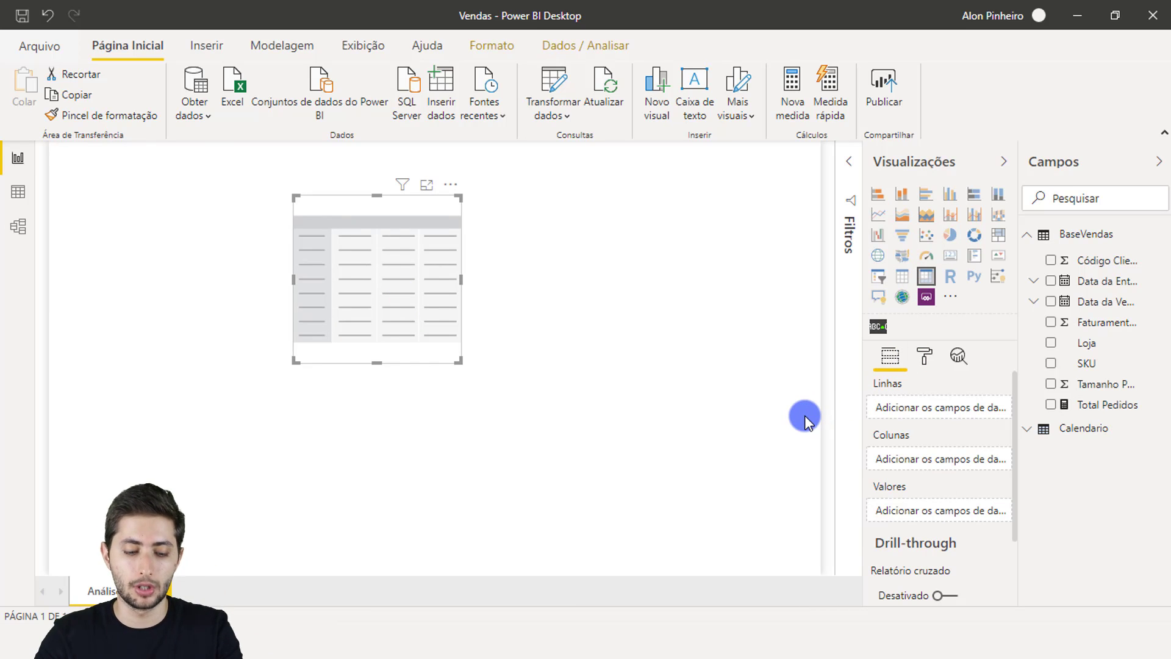
- Add the Total Pedidos measure to the matrix as its values field
{"action": "key", "text": "ctrl+2"}
{"action": "left_click_drag", "start_coordinate": [862, 470], "coordinate": [1007, 532]}
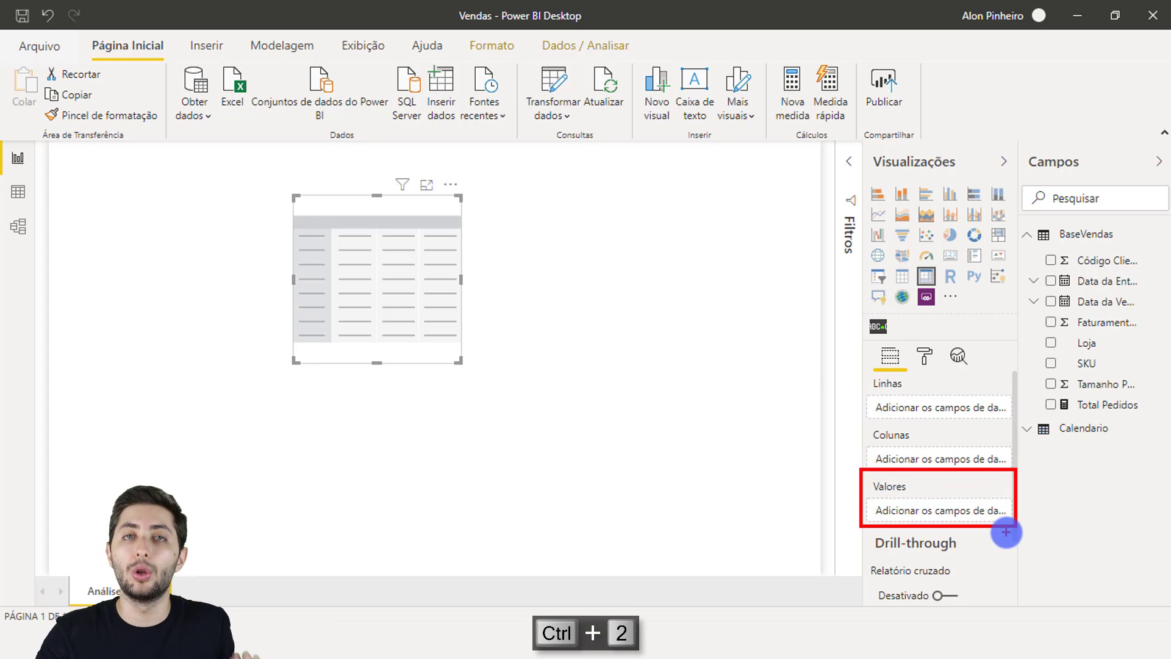
{"action": "key", "text": "Escape"}
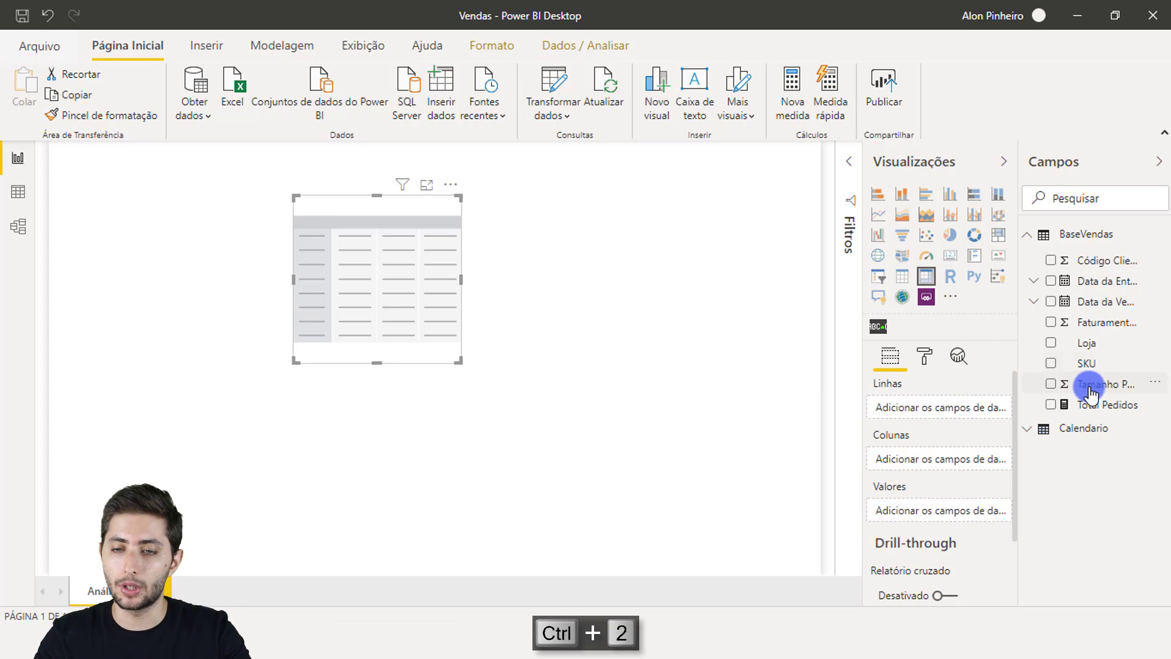
{"action": "left_click_drag", "start_coordinate": [1091, 417], "coordinate": [943, 518]}
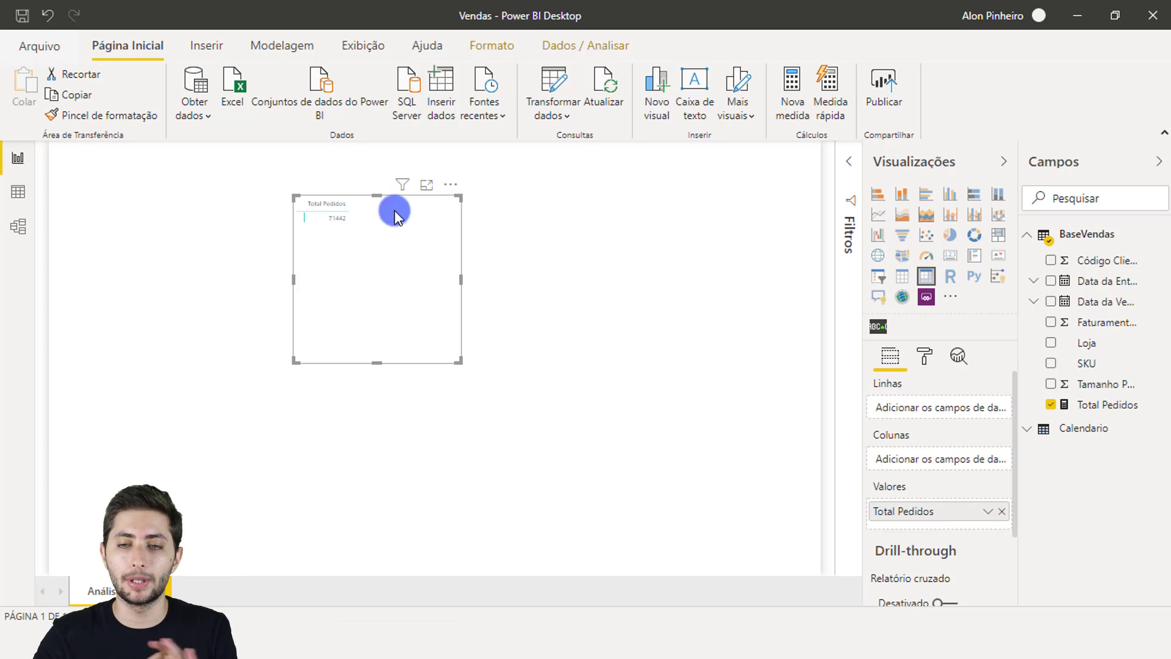
- Find the matrix's text size setting, set the grid text size to 16 pt, and enlarge the visual's frame
{"action": "left_click", "coordinate": [918, 365]}
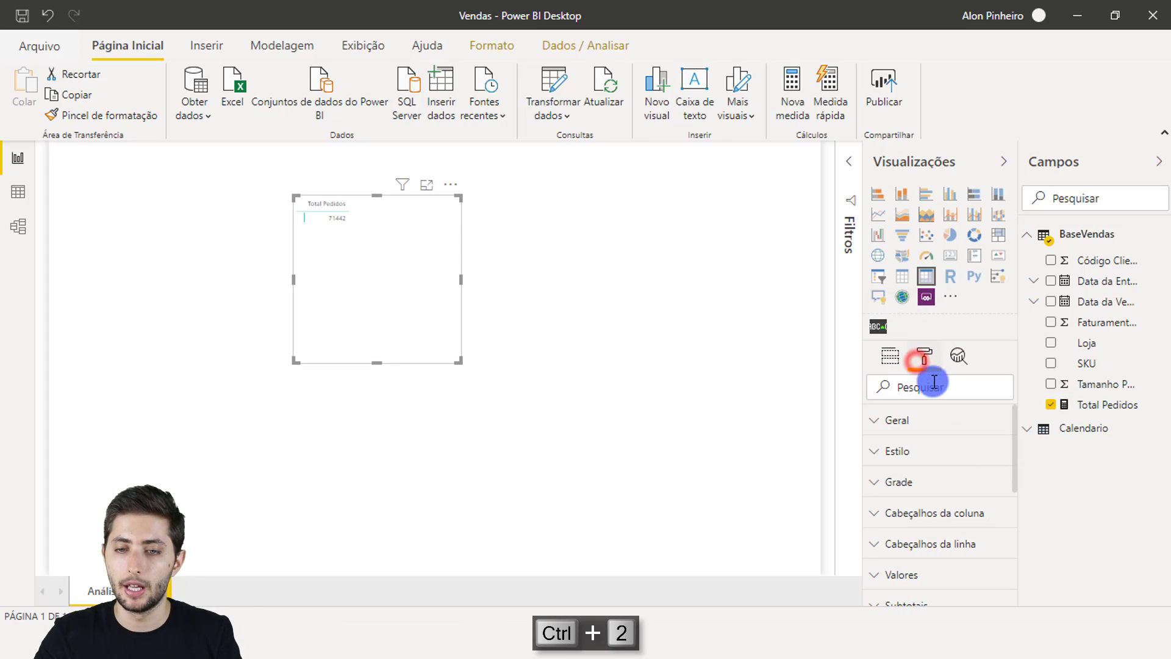
{"action": "left_click", "coordinate": [934, 390]}
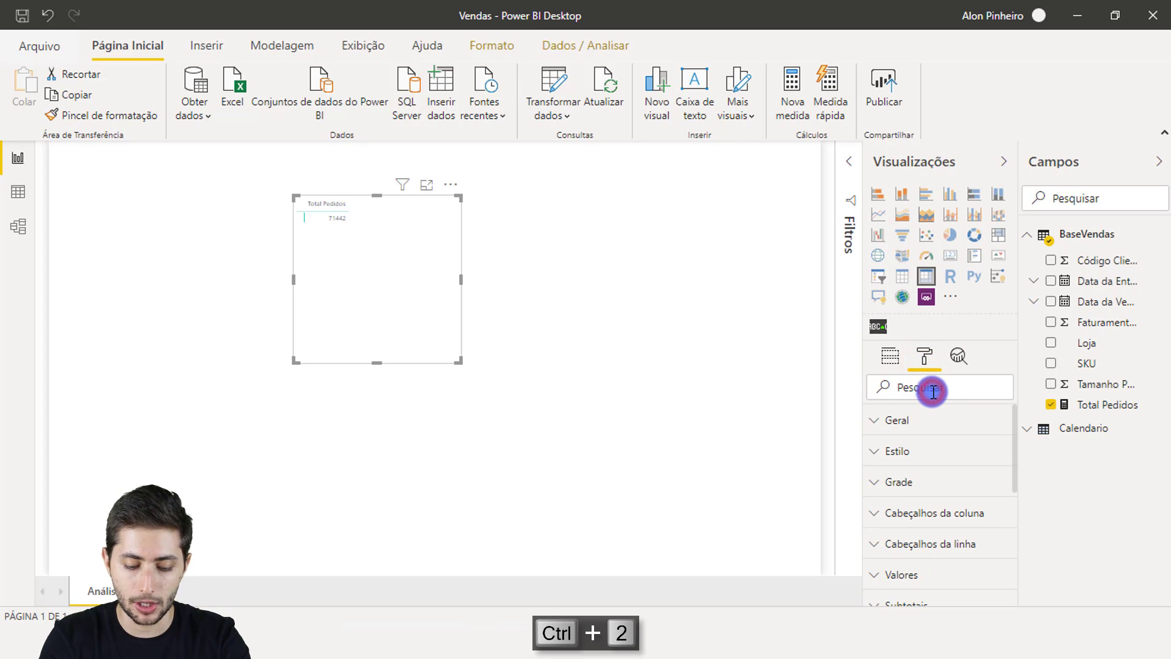
{"action": "type", "text": "tamanho"}
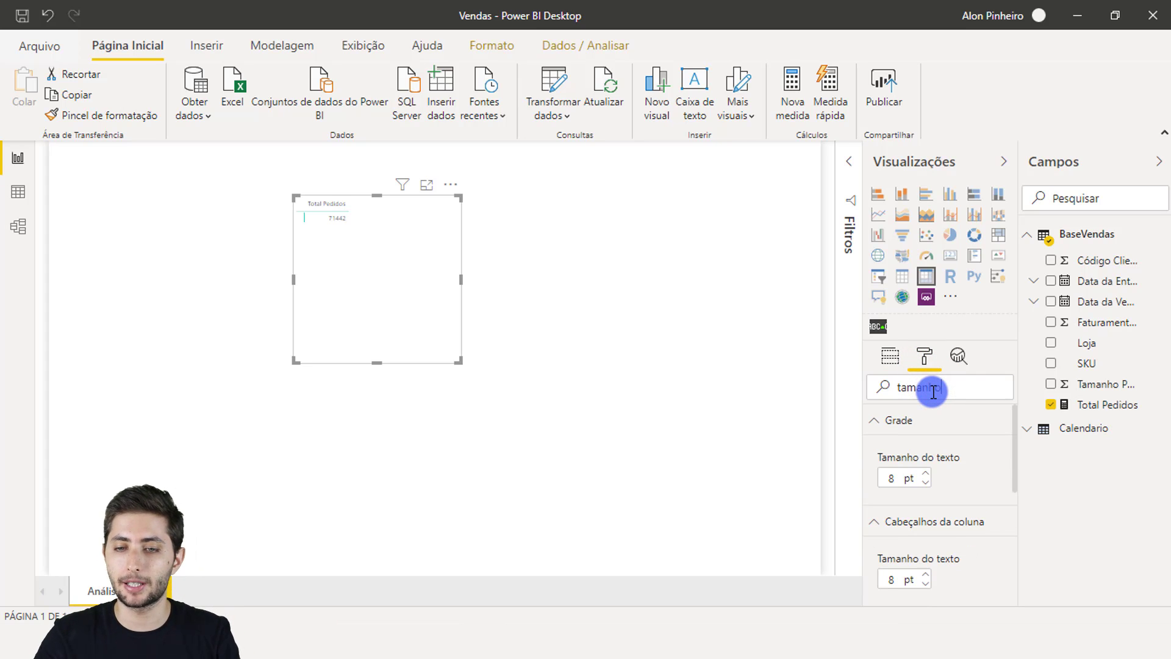
{"action": "key", "text": "ctrl+2"}
{"action": "left_click_drag", "start_coordinate": [851, 392], "coordinate": [973, 499]}
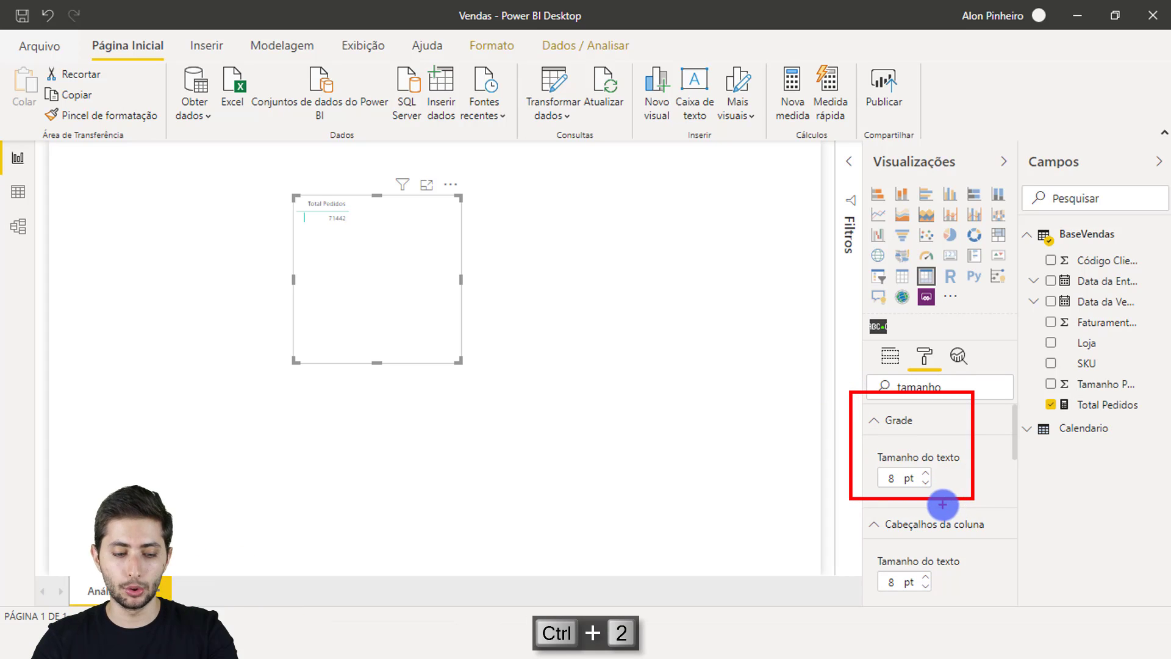
{"action": "key", "text": "Escape"}
{"action": "left_click", "coordinate": [926, 472]}
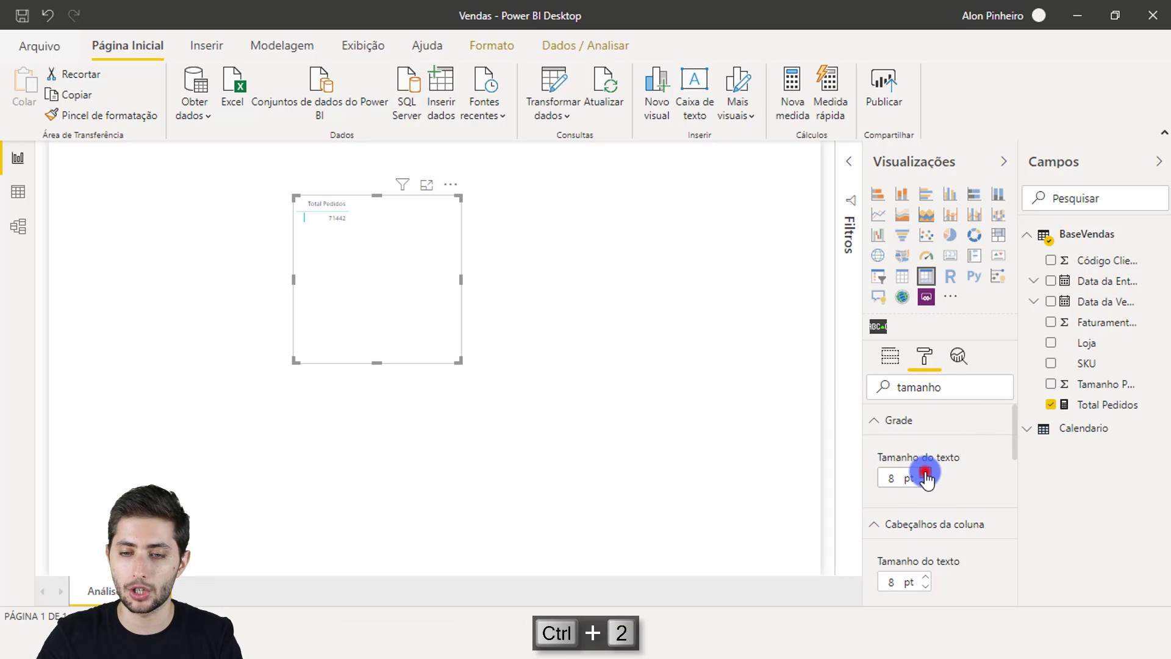
{"action": "left_click", "coordinate": [925, 473]}
{"action": "left_click", "coordinate": [926, 473]}
{"action": "left_click", "coordinate": [926, 472]}
{"action": "left_click", "coordinate": [925, 473]}
{"action": "left_click", "coordinate": [926, 472]}
{"action": "left_click", "coordinate": [926, 473]}
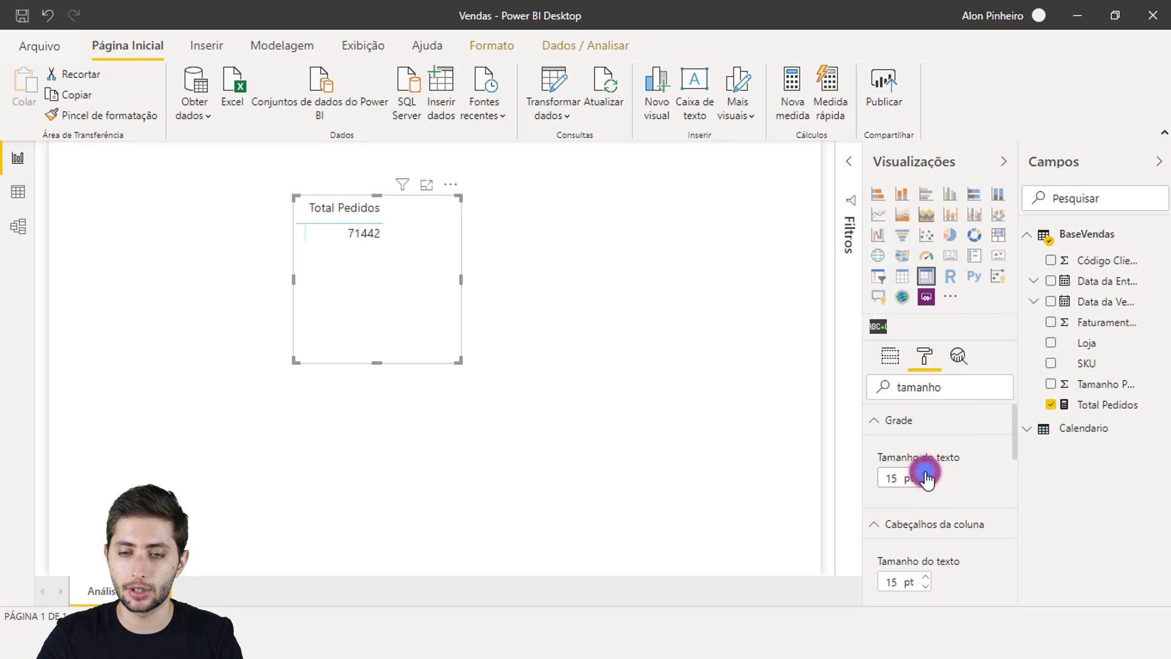
{"action": "left_click", "coordinate": [925, 473]}
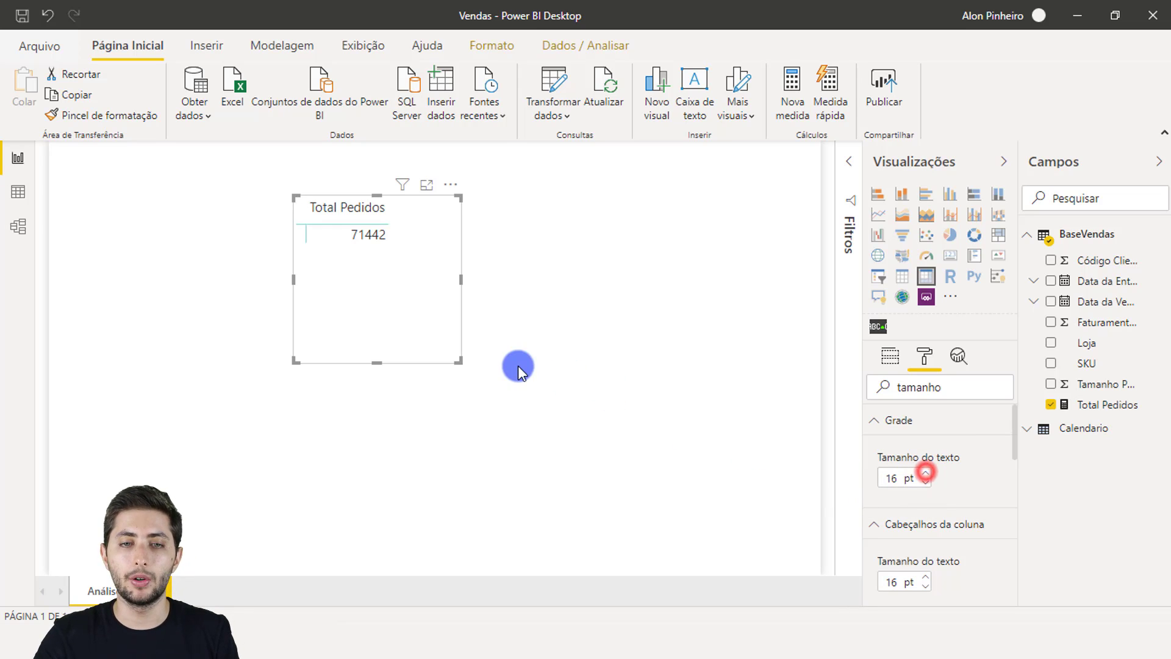
{"action": "left_click_drag", "start_coordinate": [462, 362], "coordinate": [565, 473]}
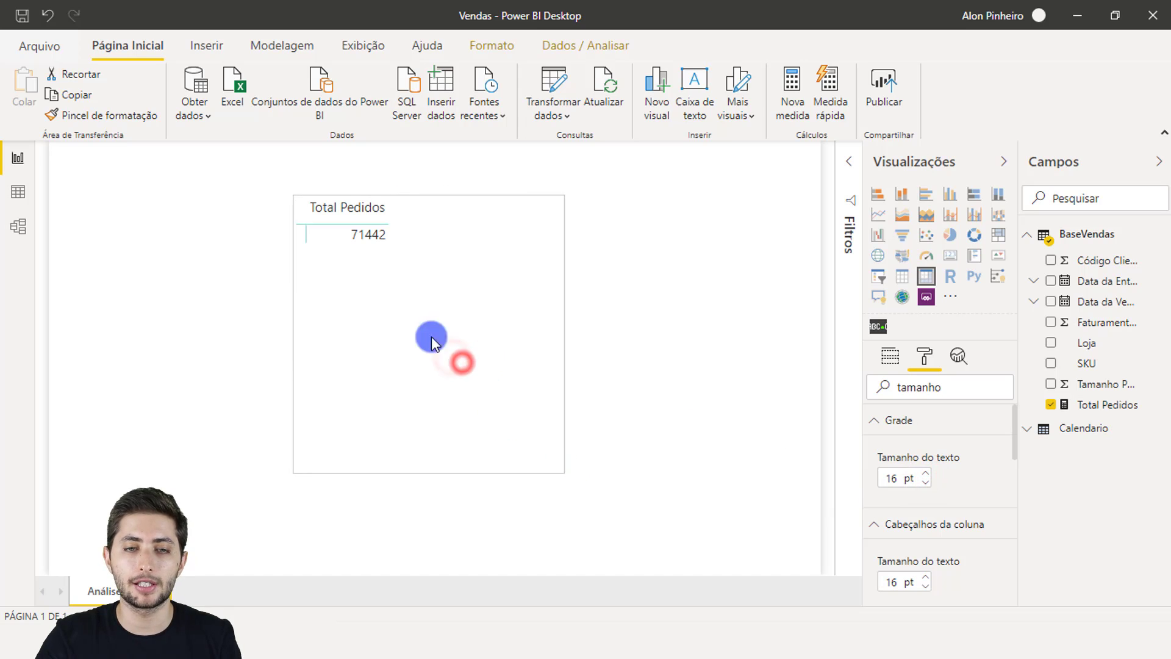
{"action": "left_click", "coordinate": [371, 290]}
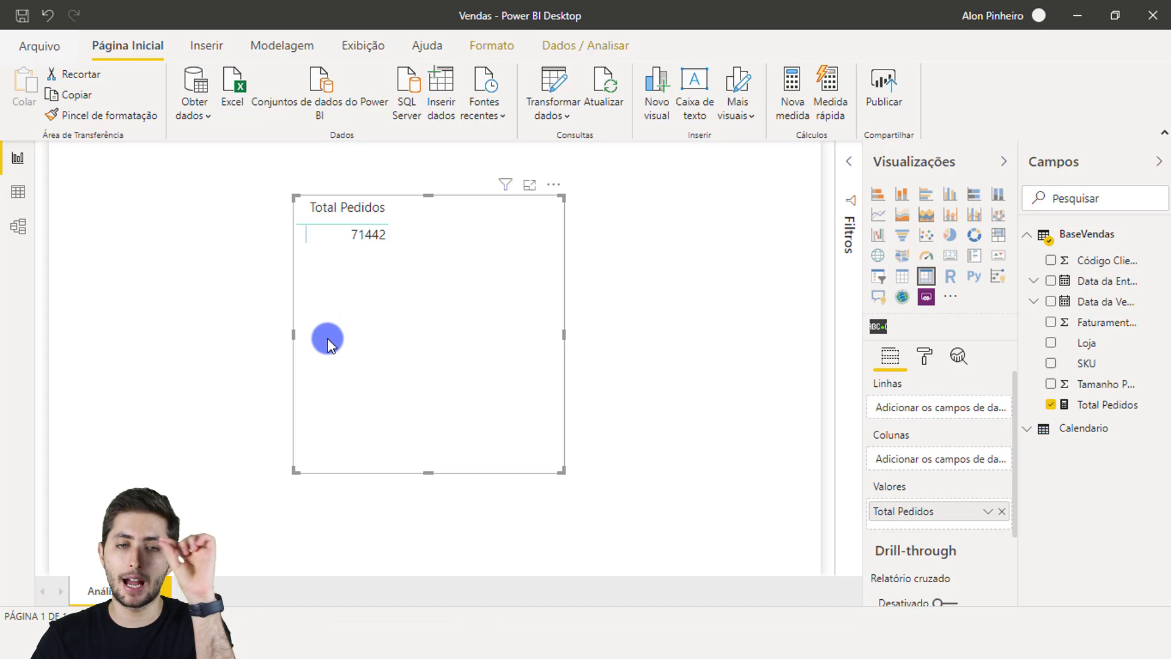
- Add the Datas field from the Calendario table to the rows of the matrix
{"action": "key", "text": "ctrl+2"}
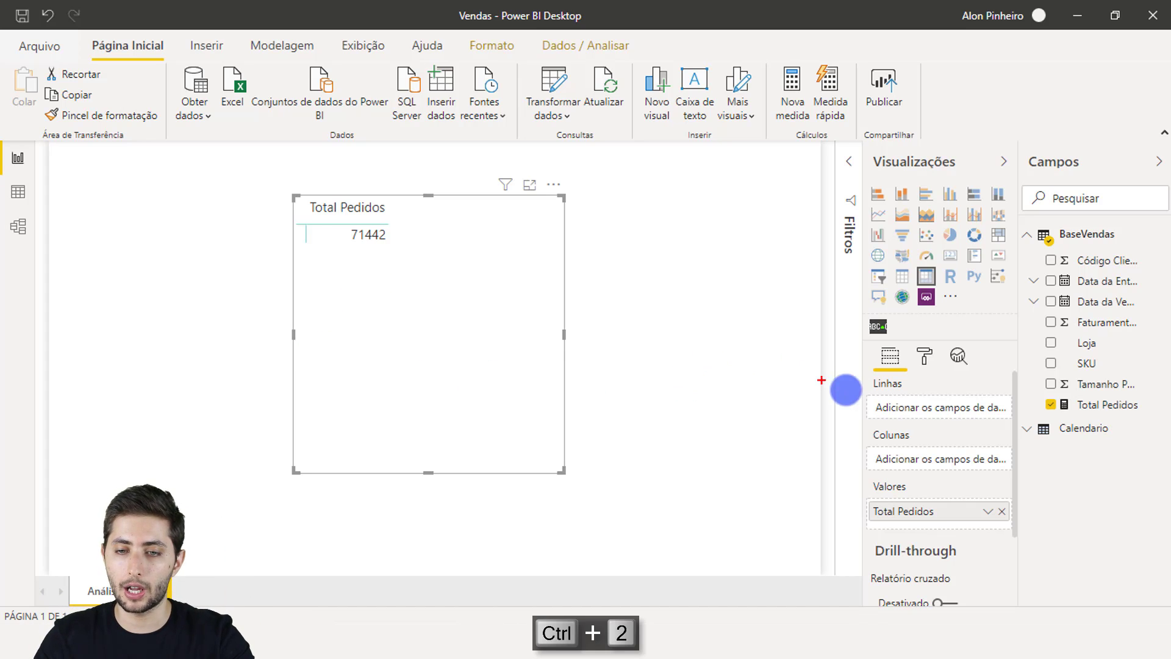
{"action": "mouse_move", "coordinate": [861, 372]}
{"action": "left_mouse_down"}
{"action": "mouse_move", "coordinate": [972, 386]}
{"action": "mouse_move", "coordinate": [1000, 446]}
{"action": "mouse_move", "coordinate": [1018, 425]}
{"action": "left_mouse_up"}
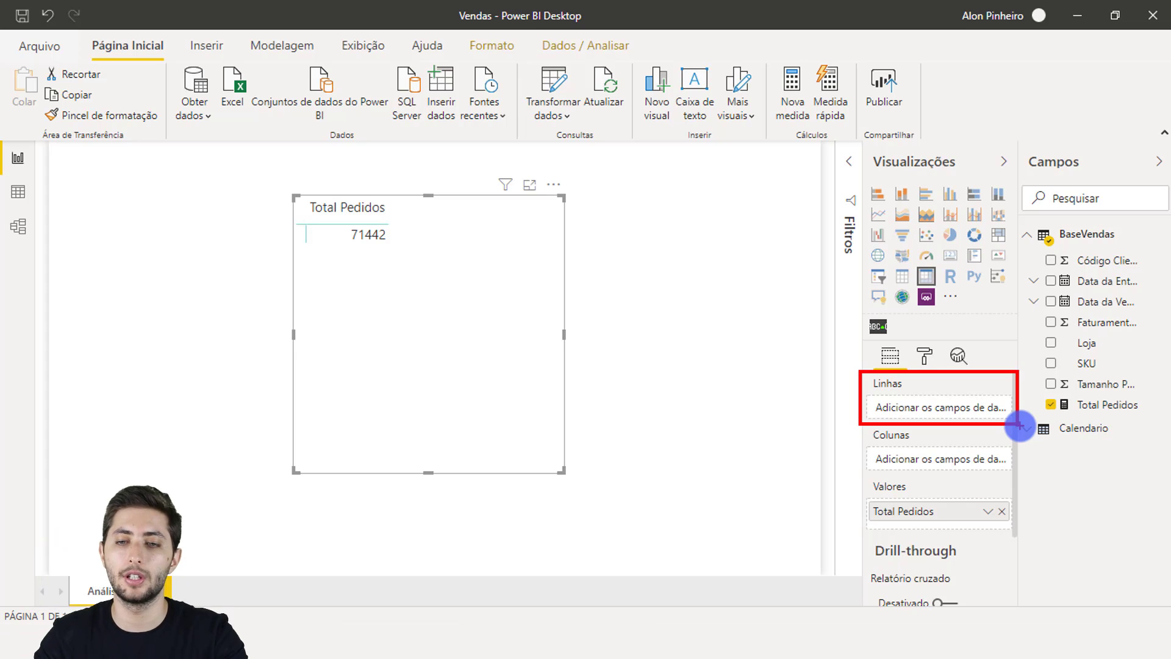
{"action": "key", "text": "Escape"}
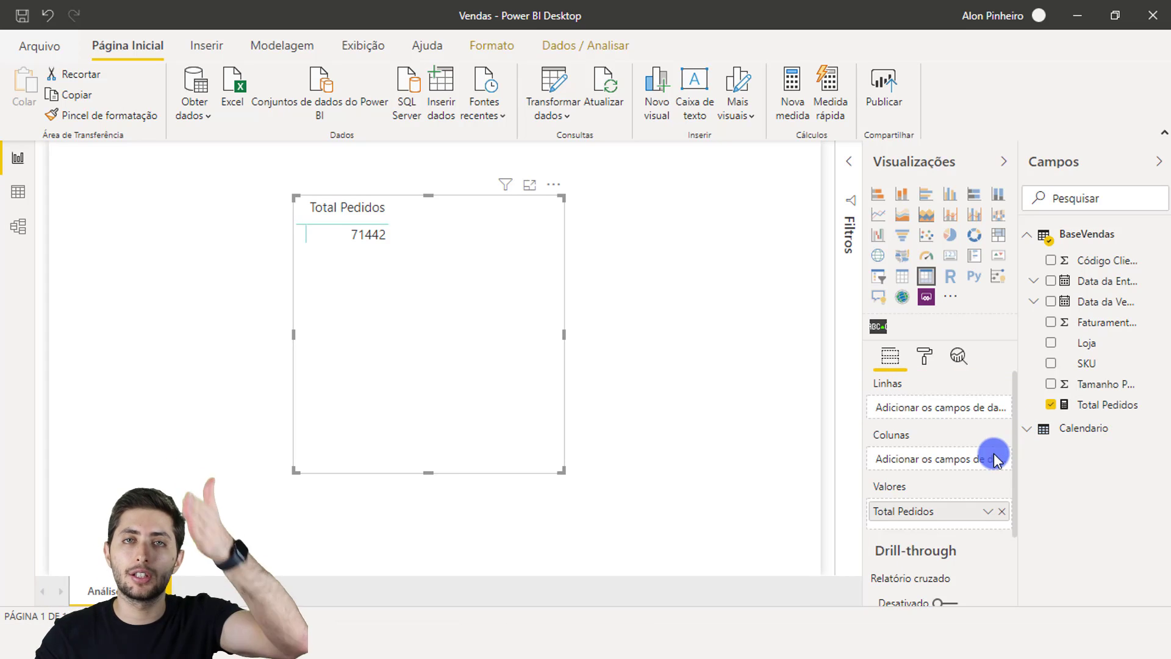
{"action": "left_click", "coordinate": [1082, 430]}
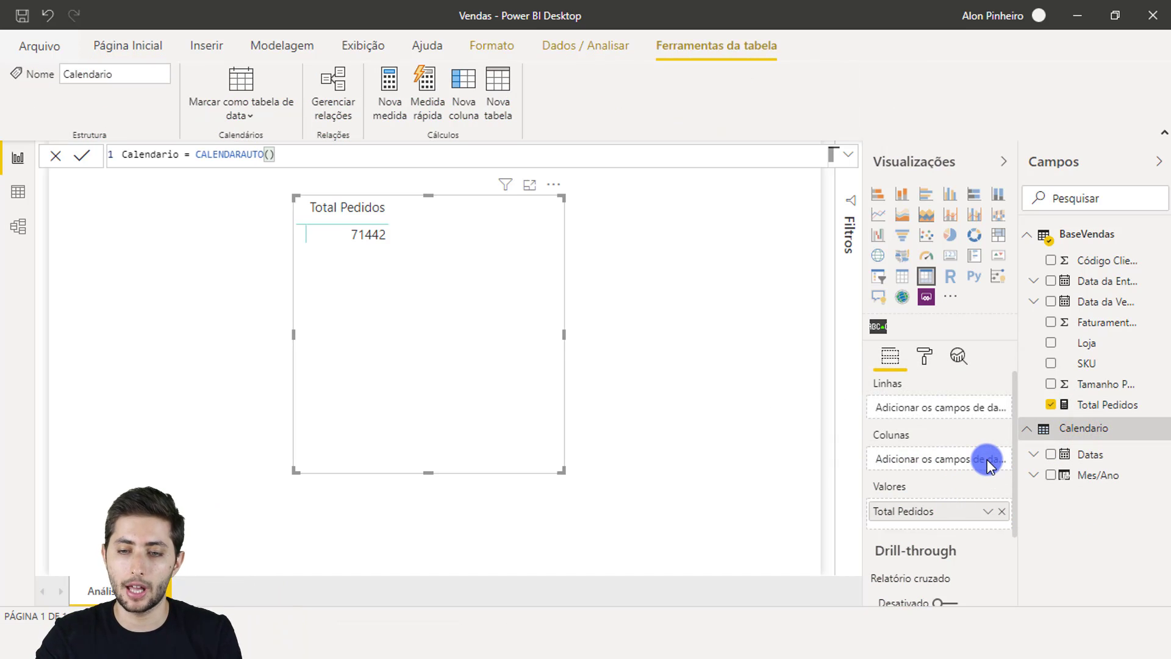
{"action": "key", "text": "ctrl+2"}
{"action": "mouse_move", "coordinate": [1023, 443]}
{"action": "left_mouse_down"}
{"action": "mouse_move", "coordinate": [1074, 473]}
{"action": "mouse_move", "coordinate": [1158, 469]}
{"action": "left_mouse_up"}
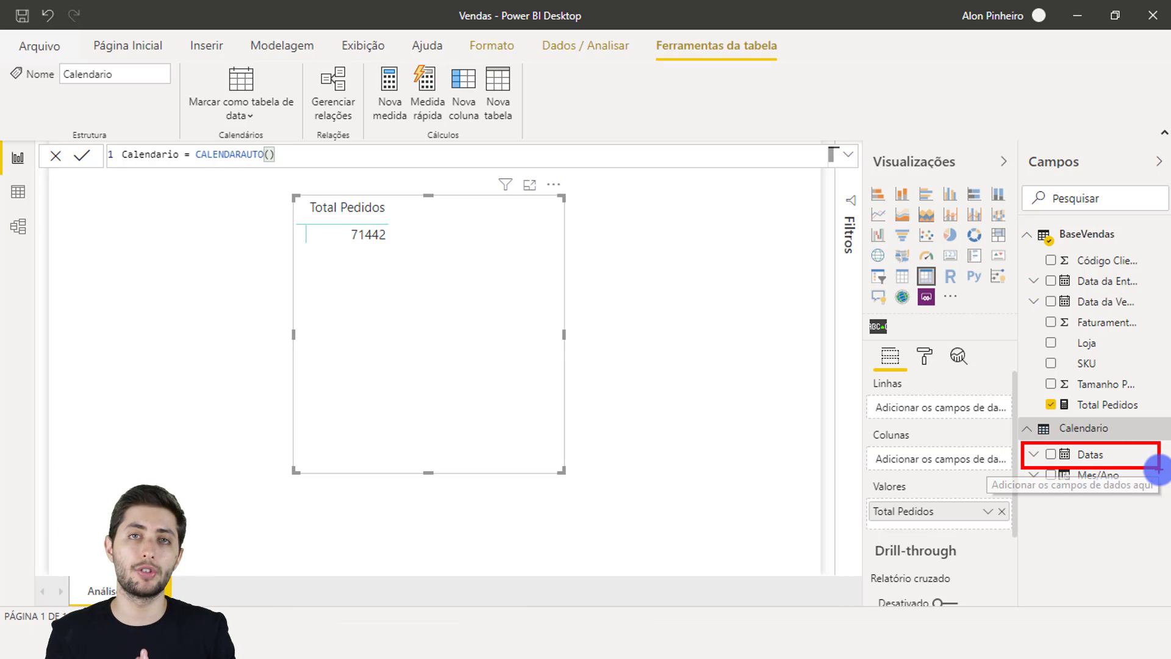
{"action": "key", "text": "Escape"}
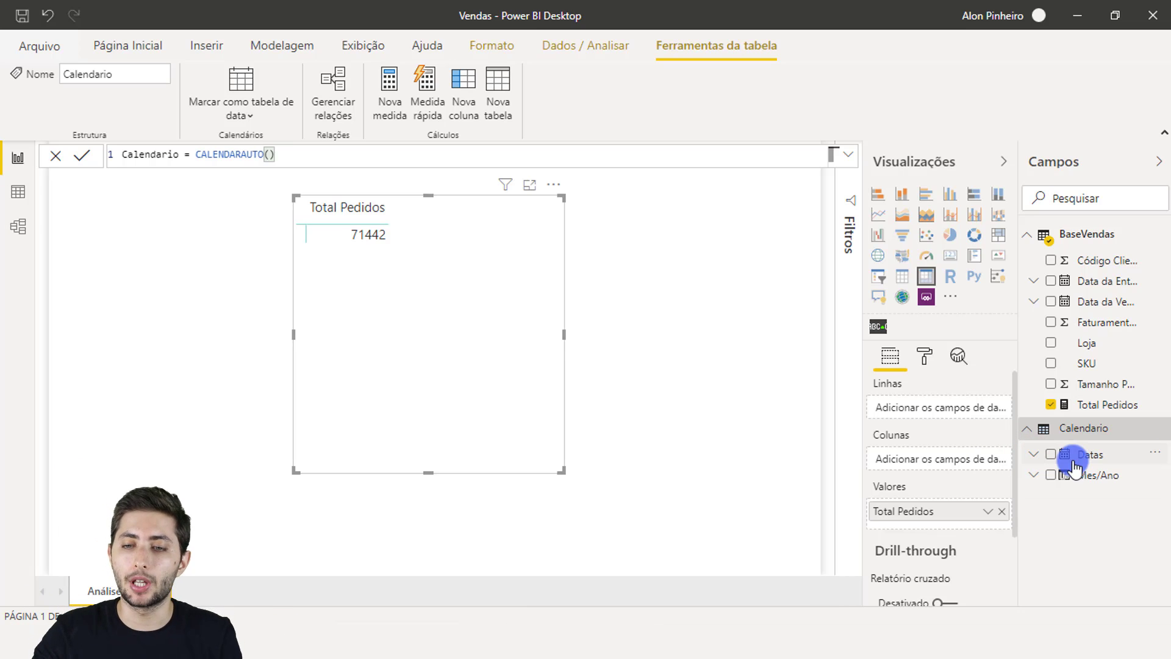
{"action": "left_click_drag", "start_coordinate": [1102, 452], "coordinate": [956, 420]}
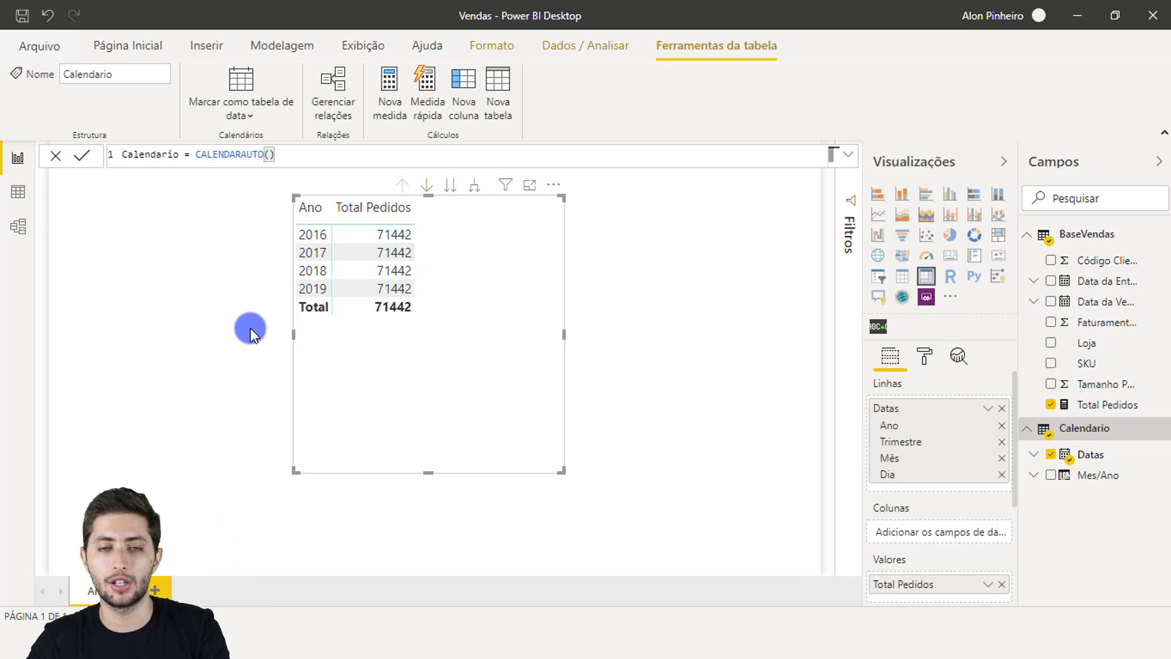
- Switch the matrix's Datas row field from the date hierarchy to the plain Datas values
{"action": "key", "text": "ctrl+2"}
{"action": "left_click_drag", "start_coordinate": [282, 218], "coordinate": [346, 307]}
{"action": "key", "text": "Escape"}
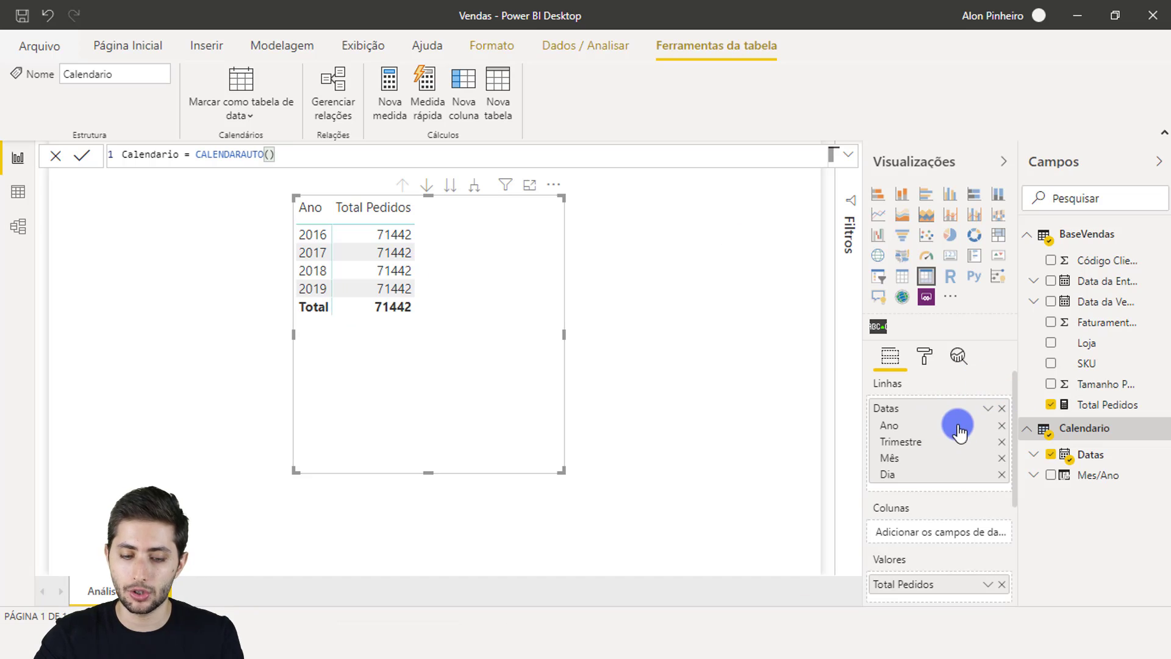
{"action": "key", "text": "ctrl+2"}
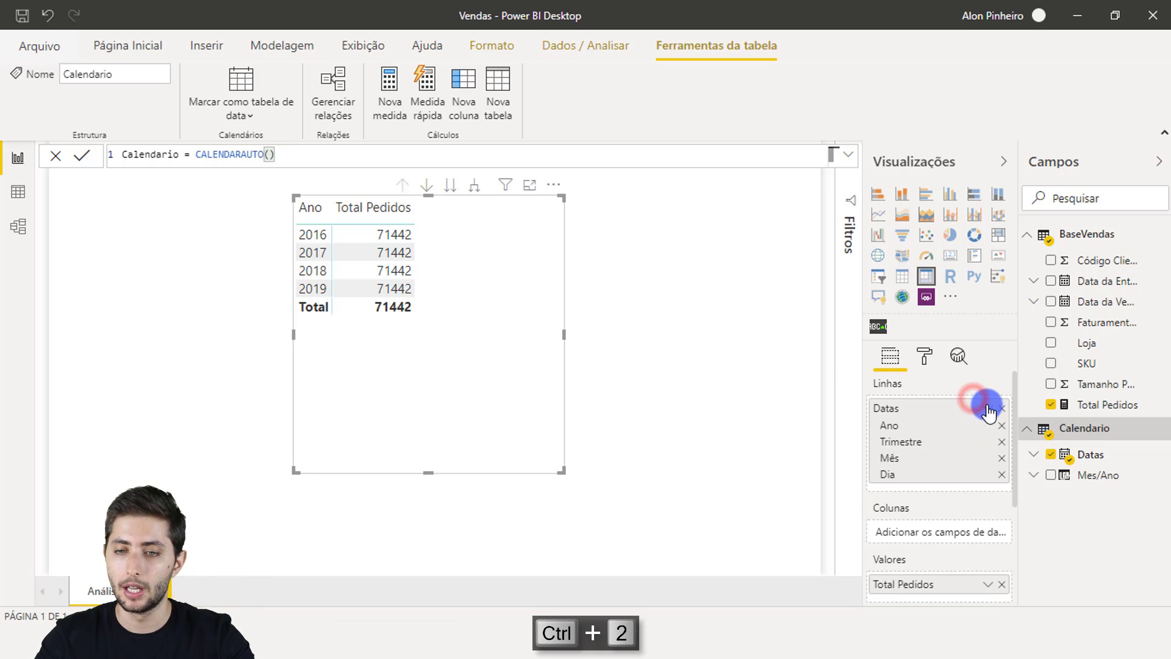
{"action": "left_click", "coordinate": [988, 409]}
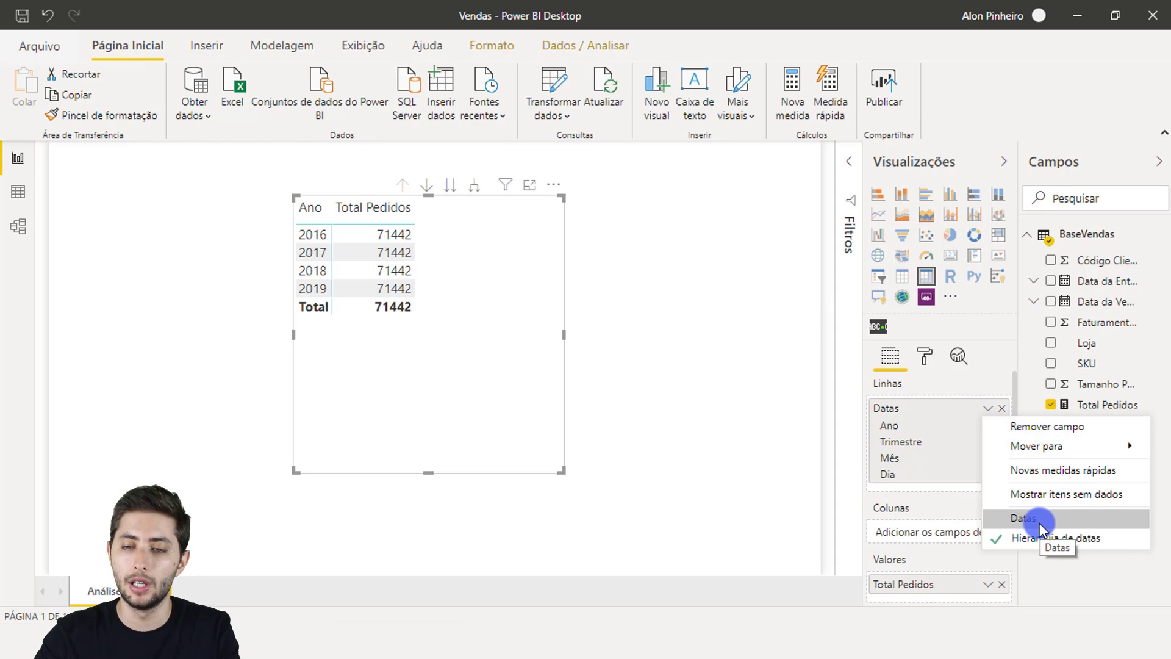
{"action": "left_click", "coordinate": [1039, 524]}
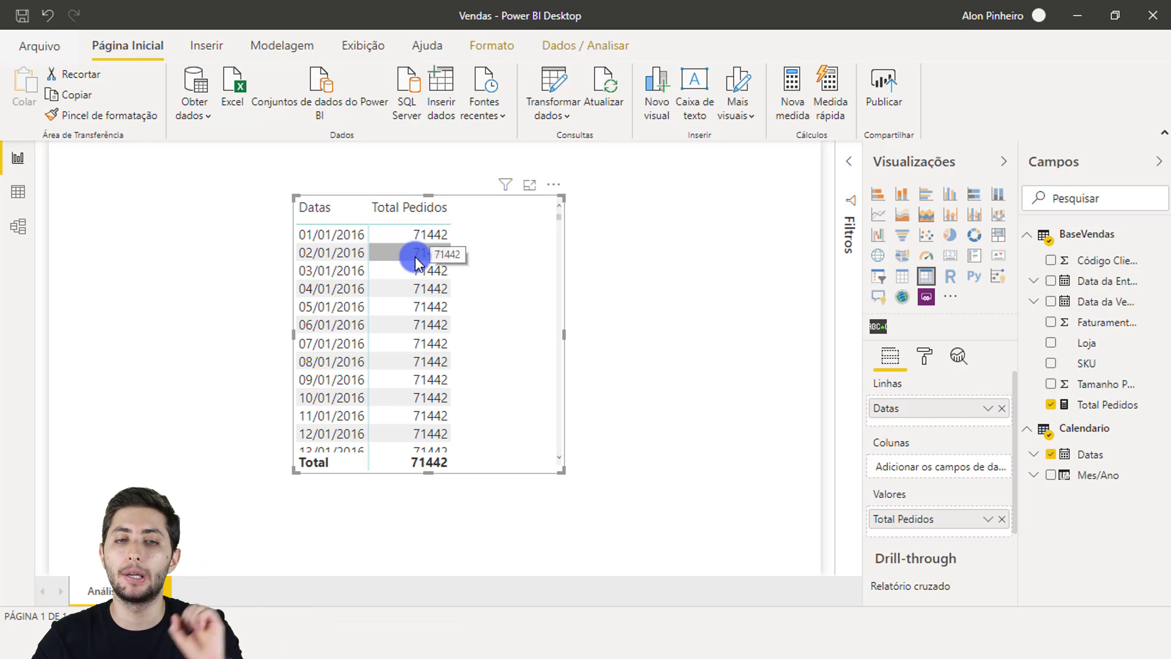
- Compare the Total Pedidos values of the first dates in the matrix, and check which tables supply its fields
{"action": "key", "text": "ctrl+2"}
{"action": "left_click_drag", "start_coordinate": [293, 226], "coordinate": [463, 247]}
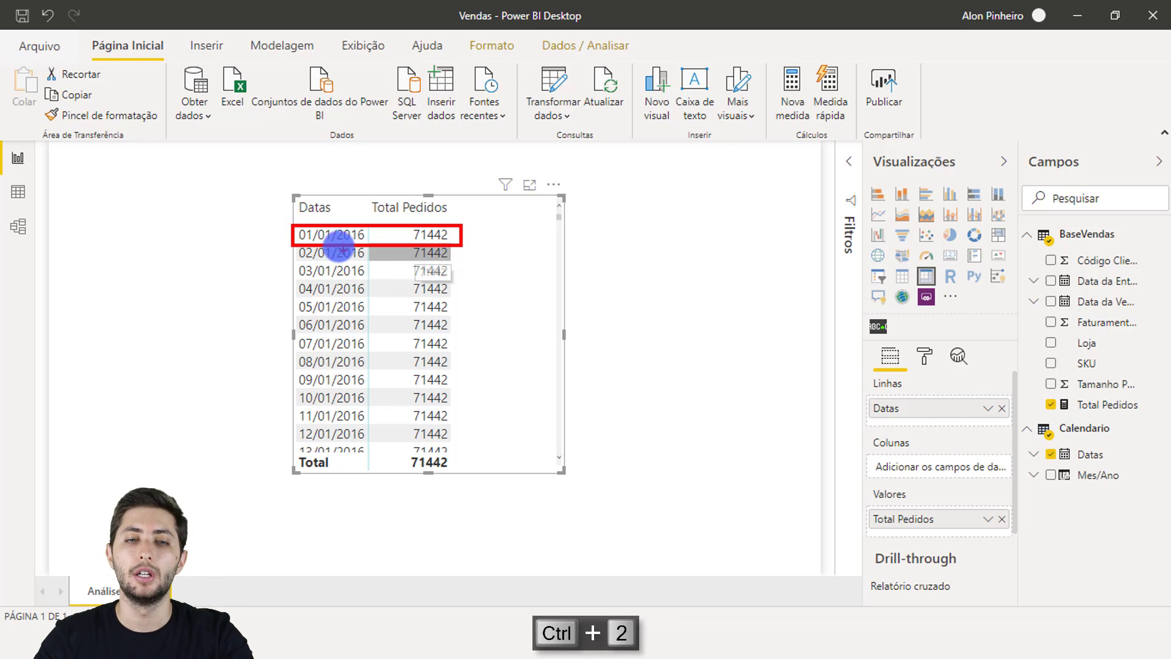
{"action": "mouse_move", "coordinate": [297, 245]}
{"action": "left_mouse_down"}
{"action": "mouse_move", "coordinate": [348, 265]}
{"action": "mouse_move", "coordinate": [463, 259]}
{"action": "left_mouse_up"}
{"action": "key", "text": "Escape"}
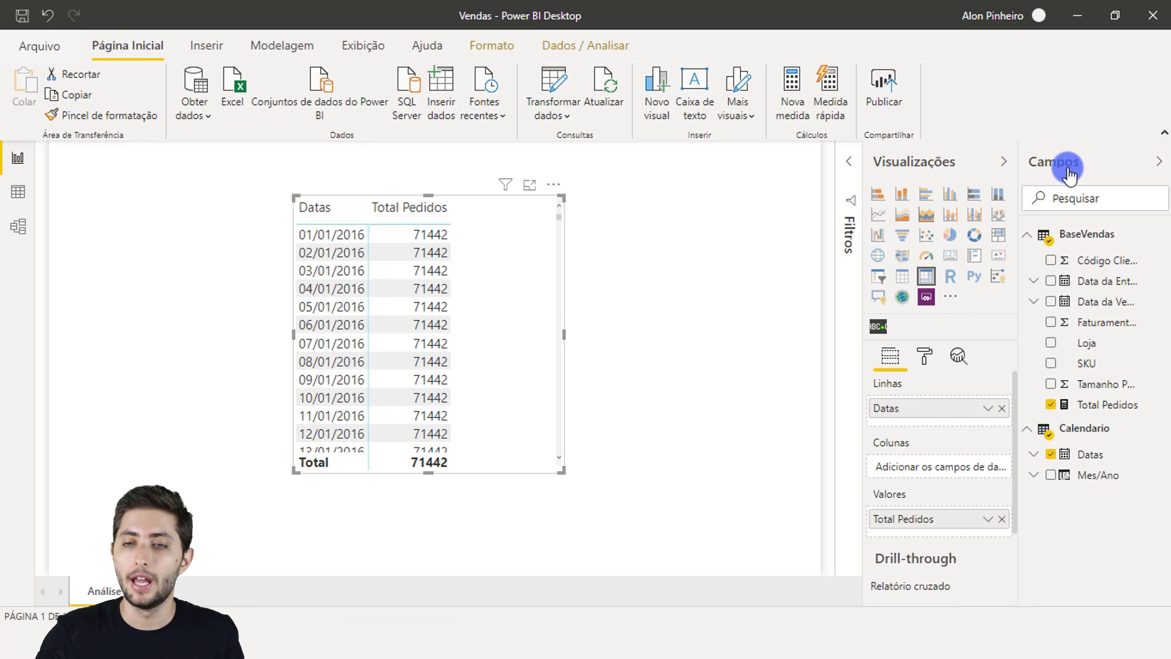
{"action": "mouse_move", "coordinate": [1091, 239]}
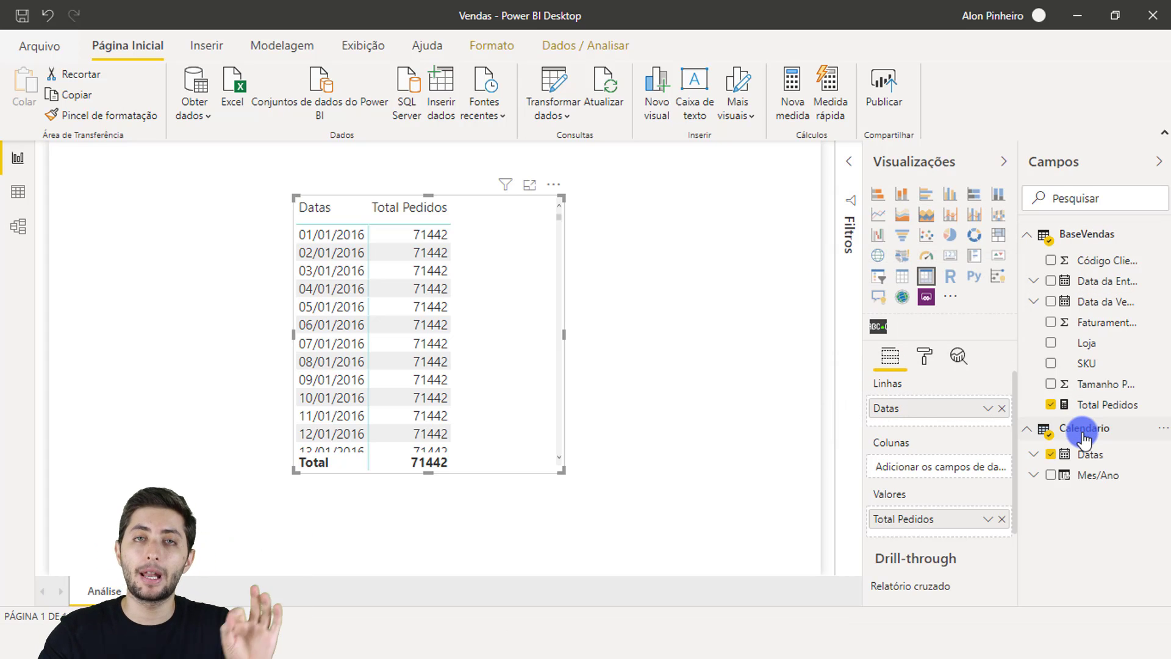
{"action": "mouse_move", "coordinate": [1085, 438]}
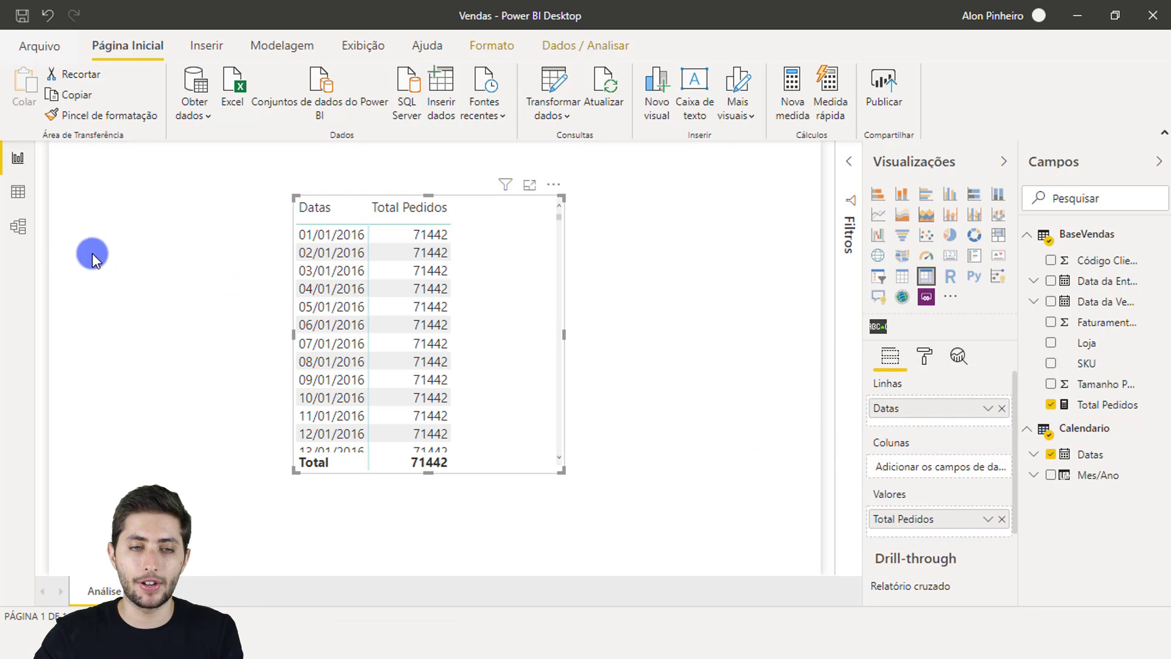
- Open the model view and examine whether the BaseVendas and Calendario tables are related
{"action": "left_click", "coordinate": [20, 227]}
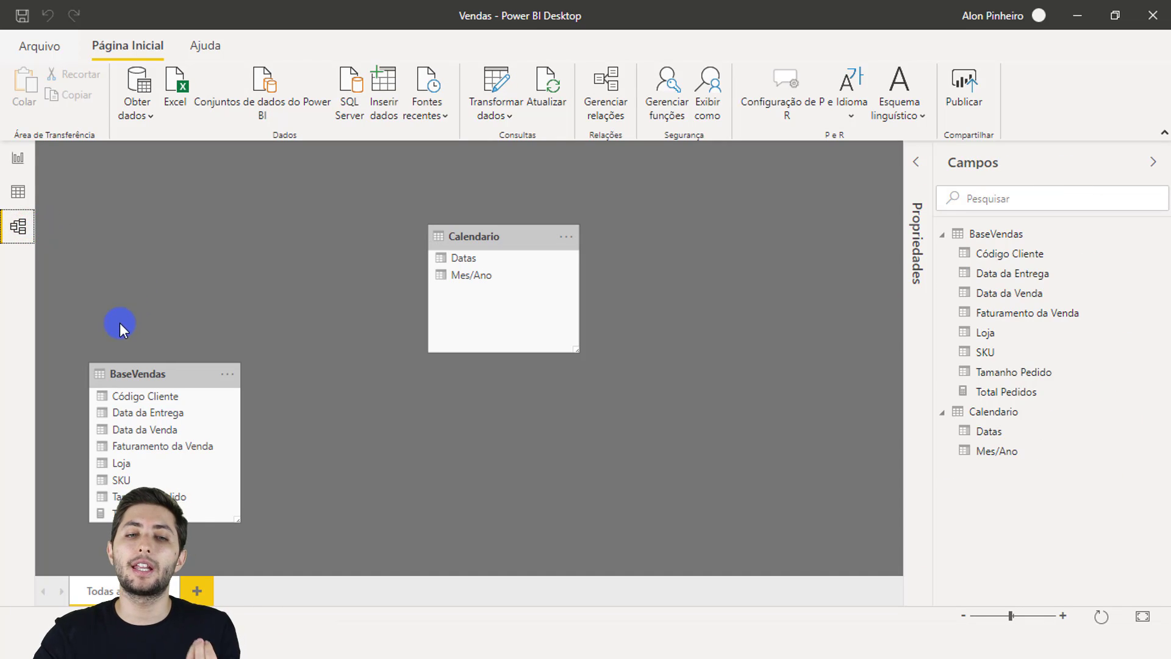
{"action": "left_click", "coordinate": [129, 374]}
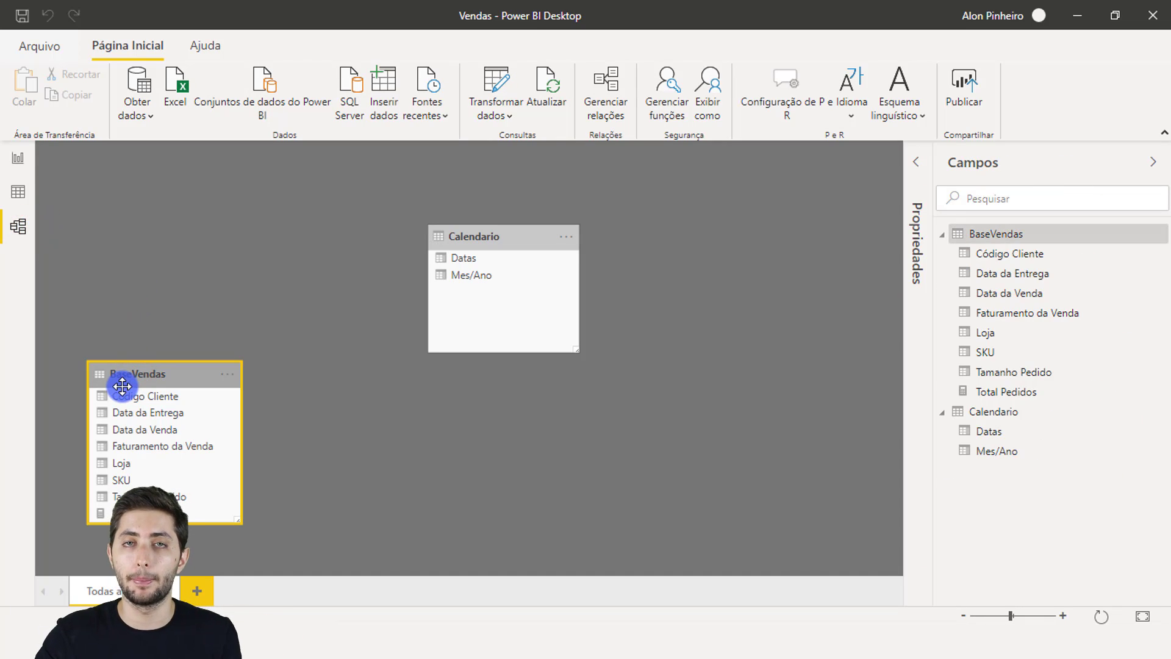
{"action": "left_click", "coordinate": [455, 236]}
{"action": "left_click", "coordinate": [356, 265]}
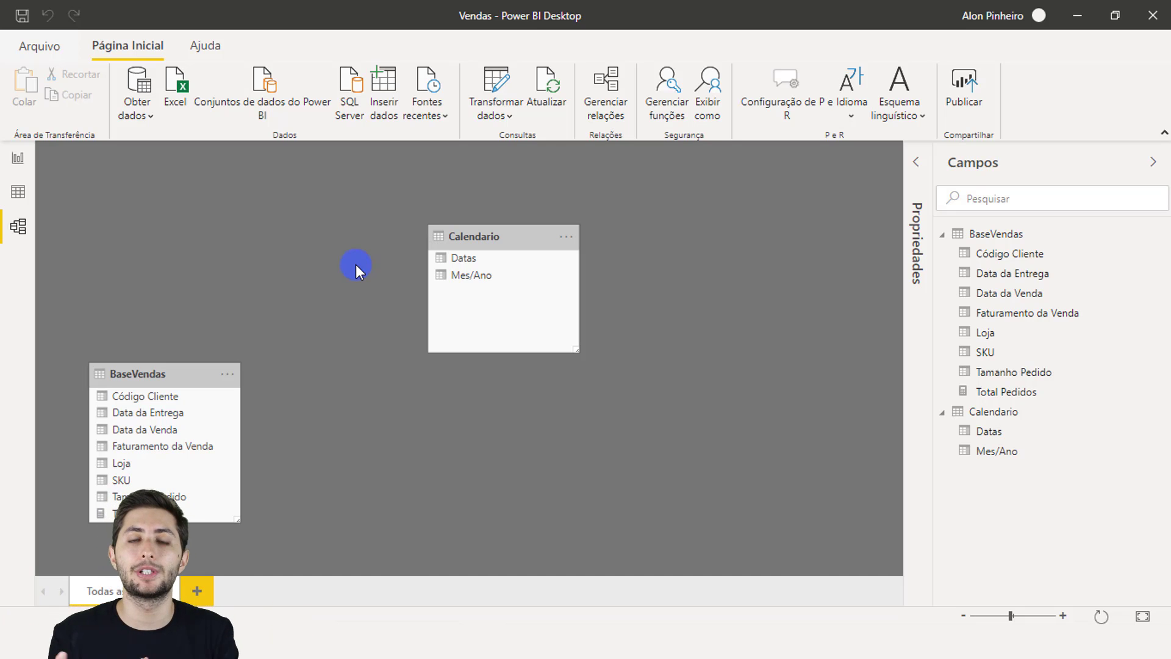
{"action": "left_click", "coordinate": [181, 372]}
{"action": "left_click", "coordinate": [444, 236]}
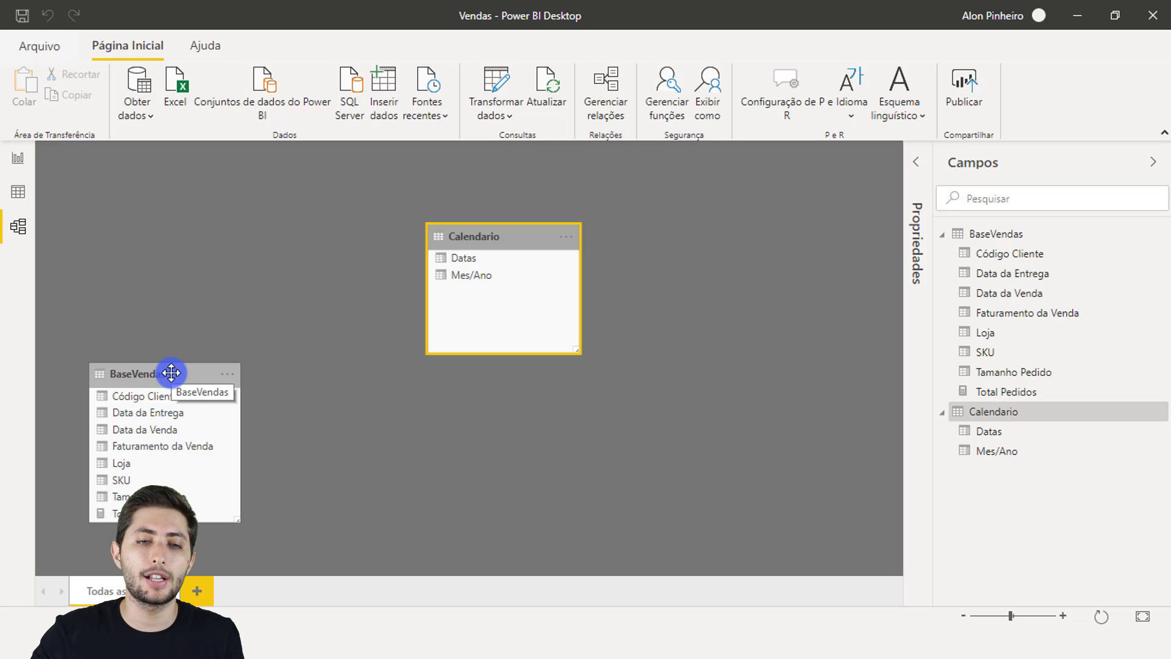
{"action": "left_click", "coordinate": [172, 373]}
{"action": "left_click", "coordinate": [449, 236]}
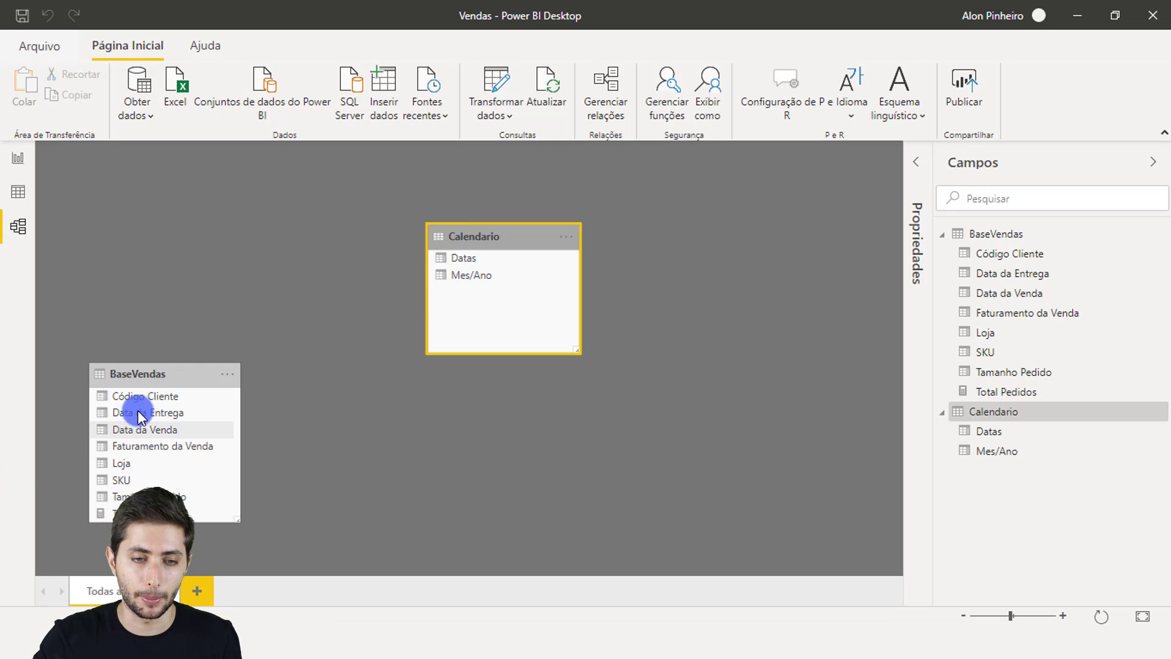
- Create a relationship between Data da Venda in BaseVendas and Datas in Calendario
{"action": "left_click", "coordinate": [126, 425]}
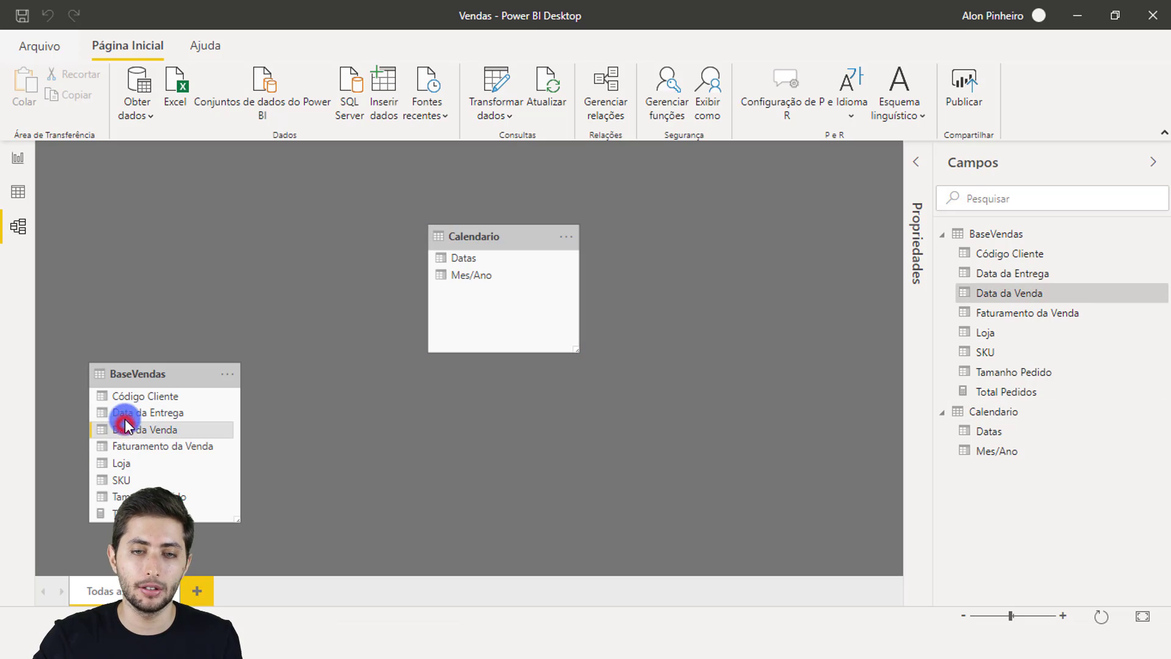
{"action": "left_click", "coordinate": [467, 262]}
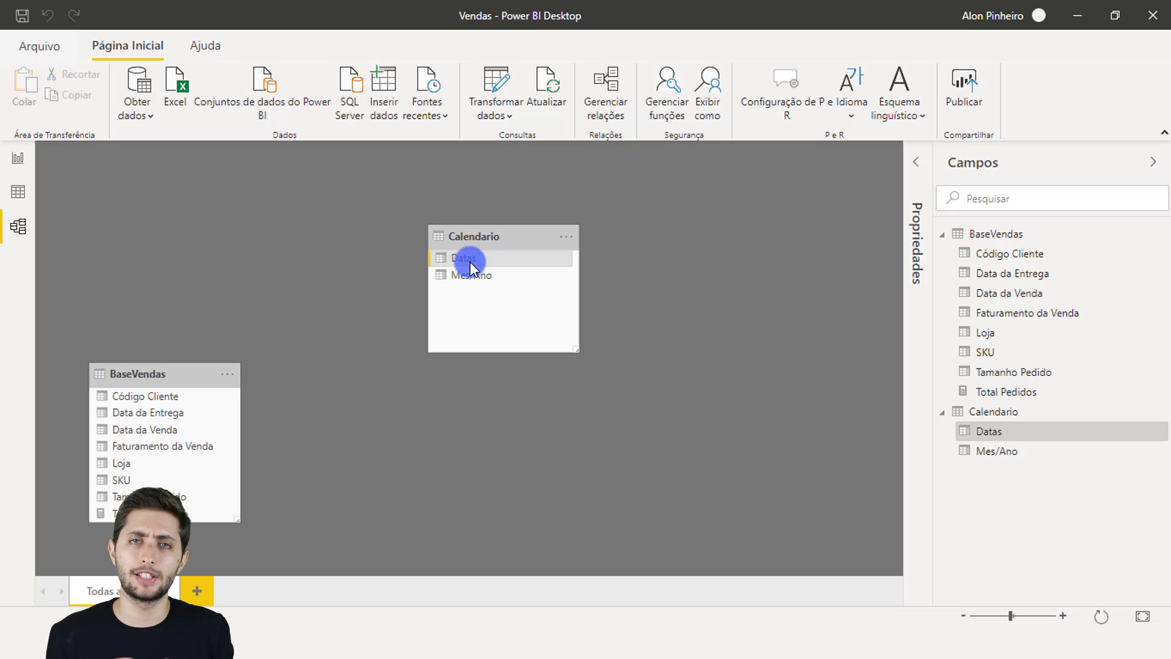
{"action": "left_click", "coordinate": [152, 435]}
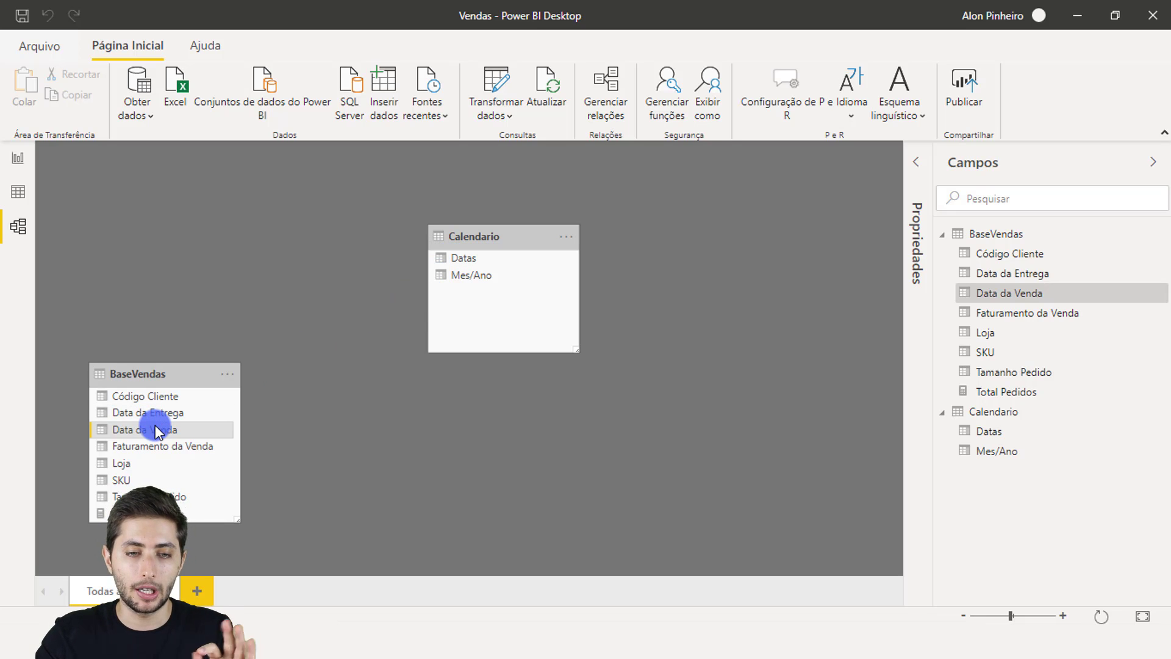
{"action": "left_click_drag", "start_coordinate": [156, 434], "coordinate": [463, 264]}
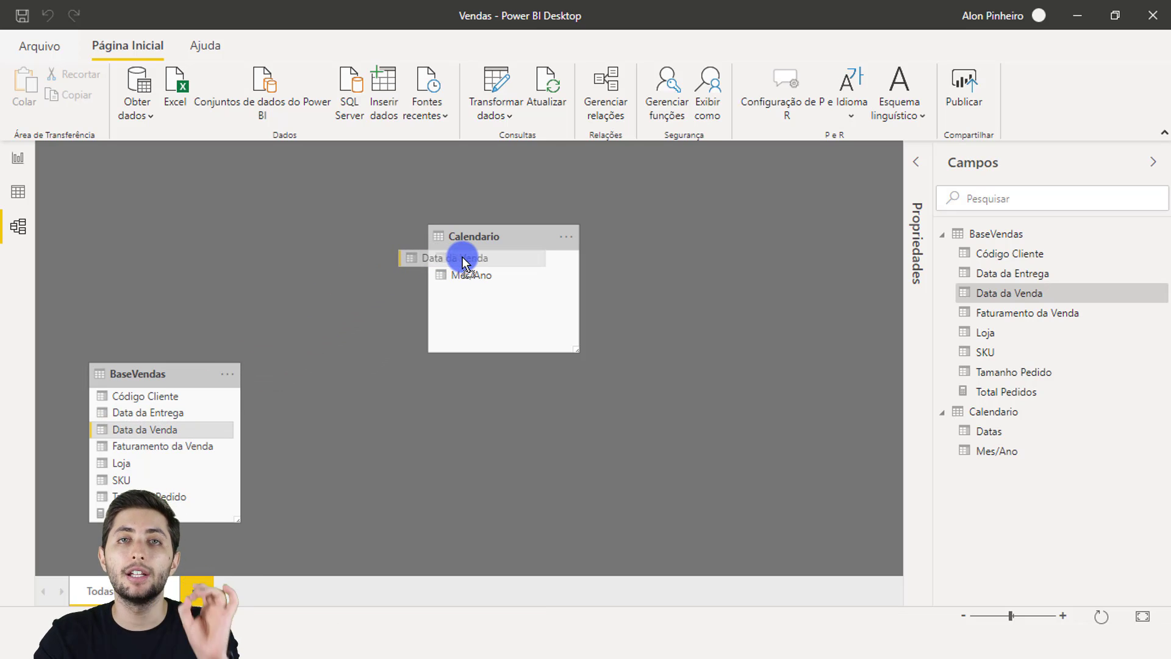
{"action": "left_click_drag", "start_coordinate": [463, 263], "coordinate": [462, 264]}
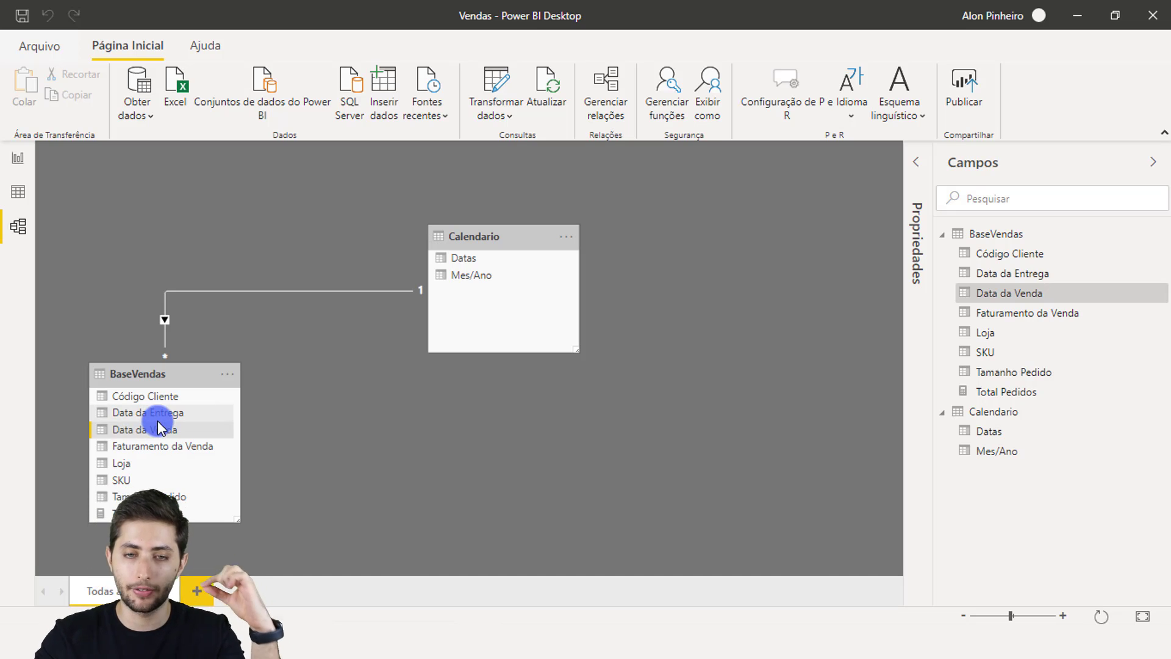
{"action": "left_click", "coordinate": [448, 262]}
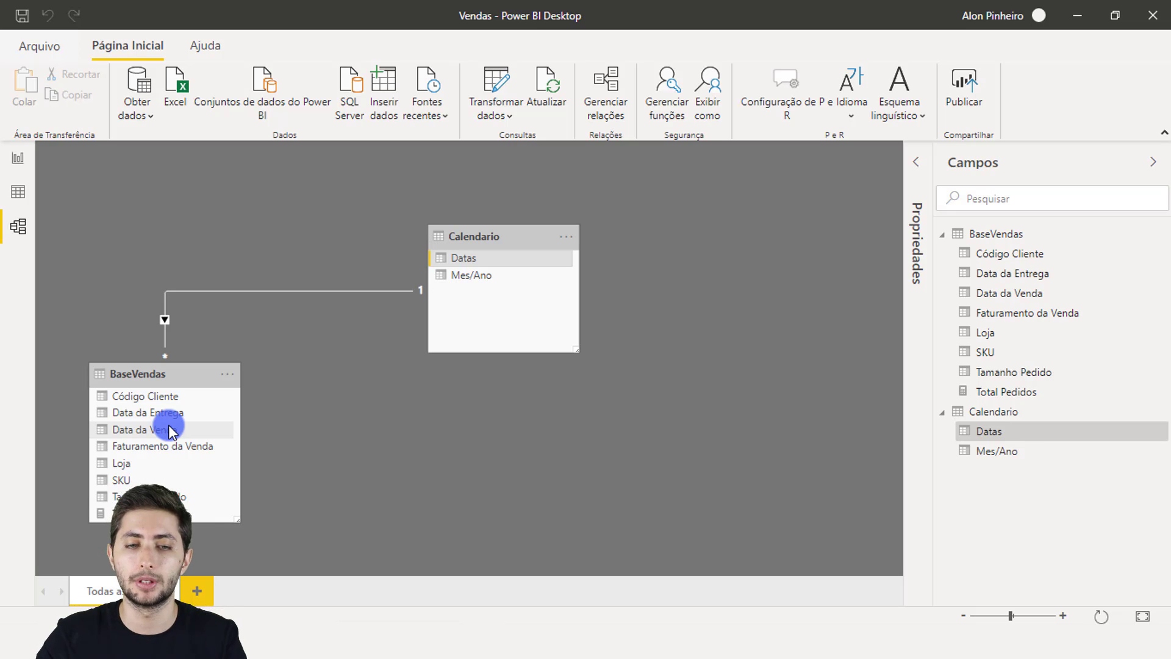
- Check the Data da Venda relationship, and review the matrix's Total Pedidos values from 01/01/2016 onward in the report view
{"action": "left_click", "coordinate": [266, 294]}
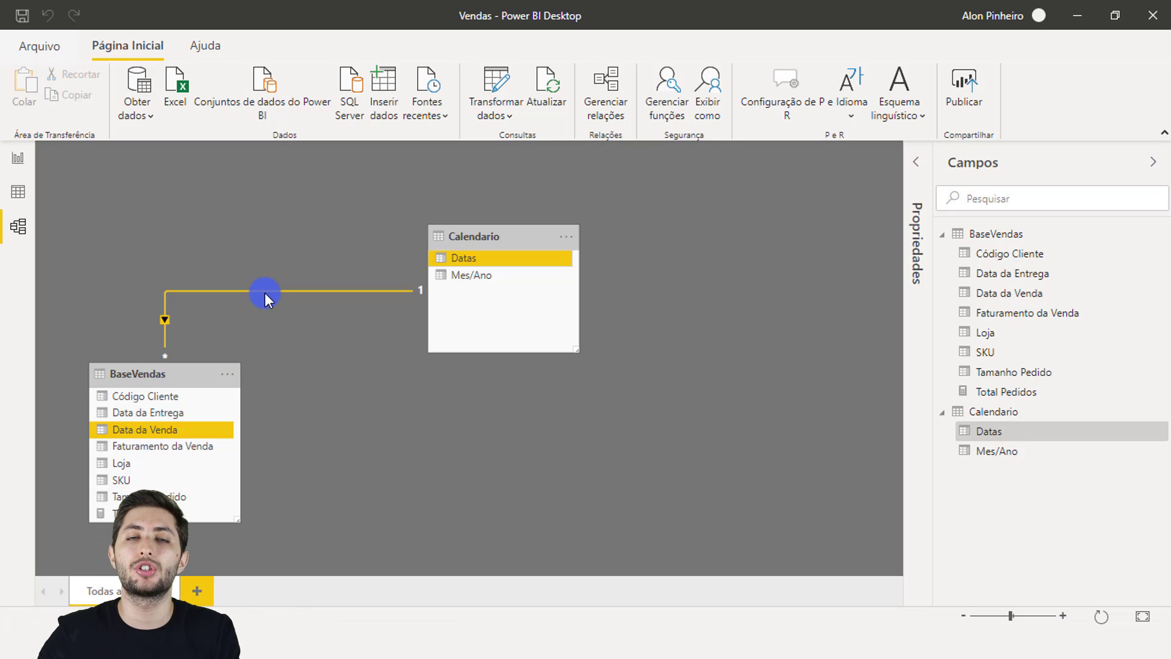
{"action": "left_click", "coordinate": [19, 161]}
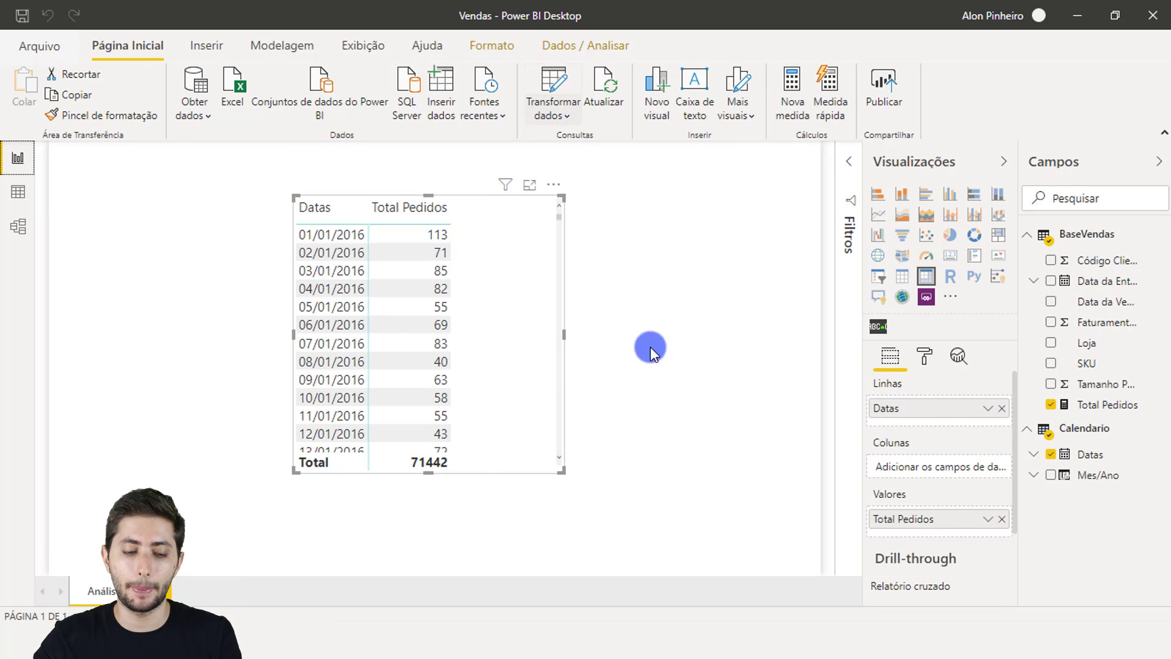
{"action": "key", "text": "ctrl+2"}
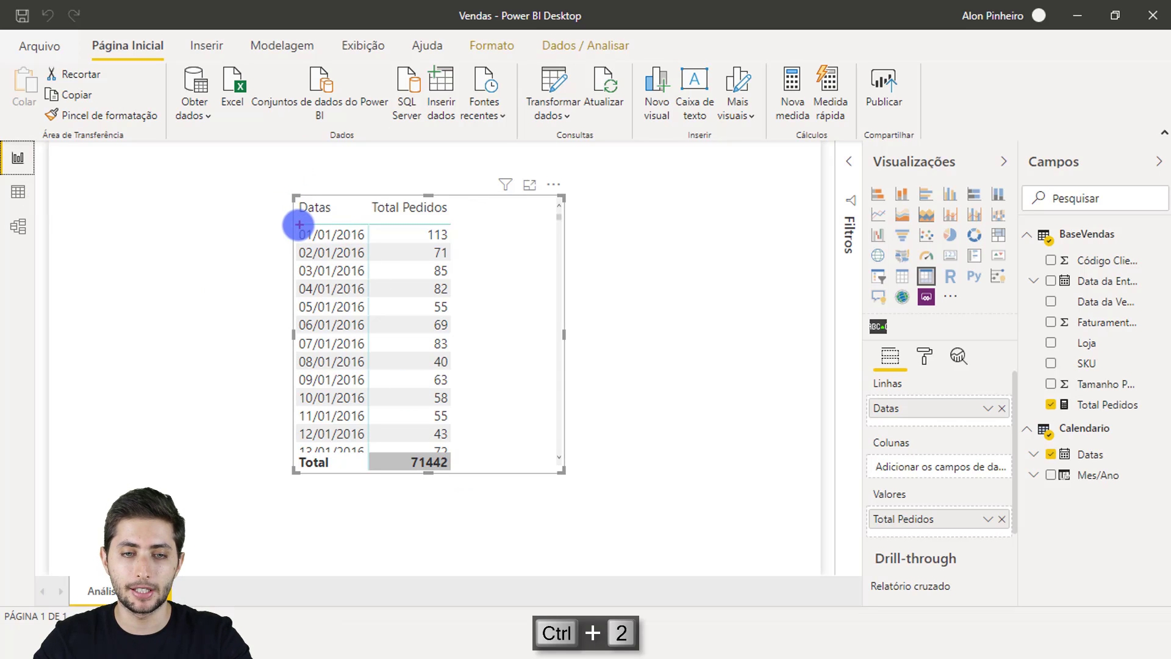
{"action": "mouse_move", "coordinate": [290, 223]}
{"action": "left_mouse_down"}
{"action": "mouse_move", "coordinate": [406, 250]}
{"action": "mouse_move", "coordinate": [457, 246]}
{"action": "left_mouse_up"}
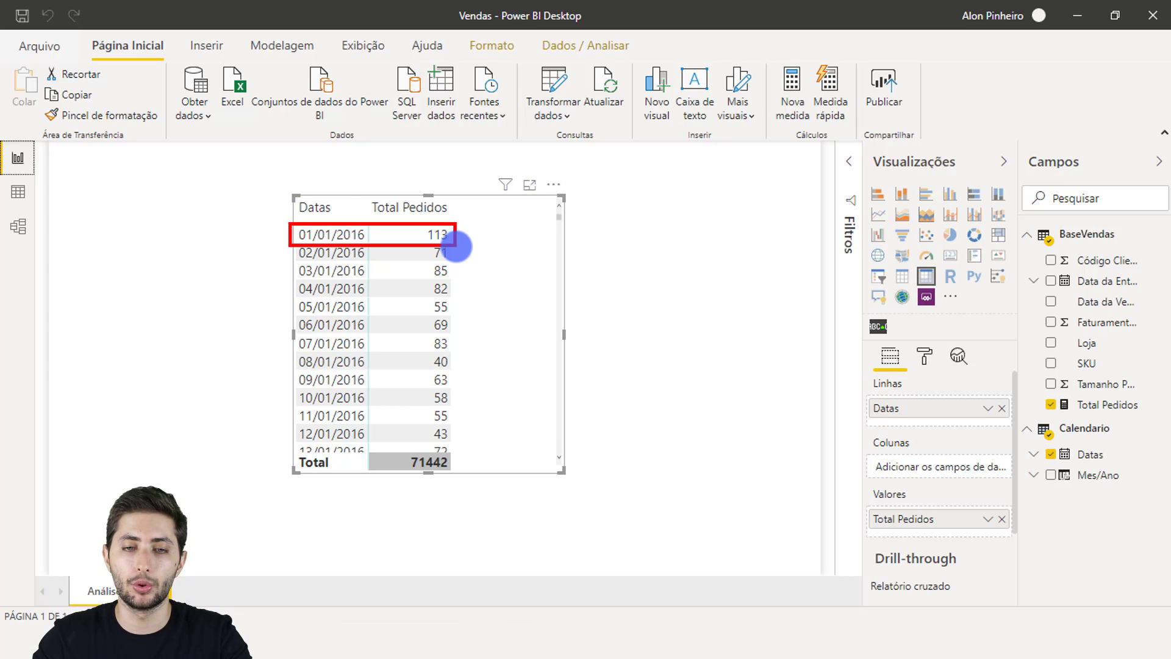
{"action": "key", "text": "Escape"}
{"action": "scroll", "coordinate": [452, 273], "scroll_direction": "down", "scroll_amount": 4}
{"action": "scroll", "coordinate": [466, 282], "scroll_direction": "down", "scroll_amount": 4}
{"action": "scroll", "coordinate": [463, 288], "scroll_direction": "up", "scroll_amount": 8}
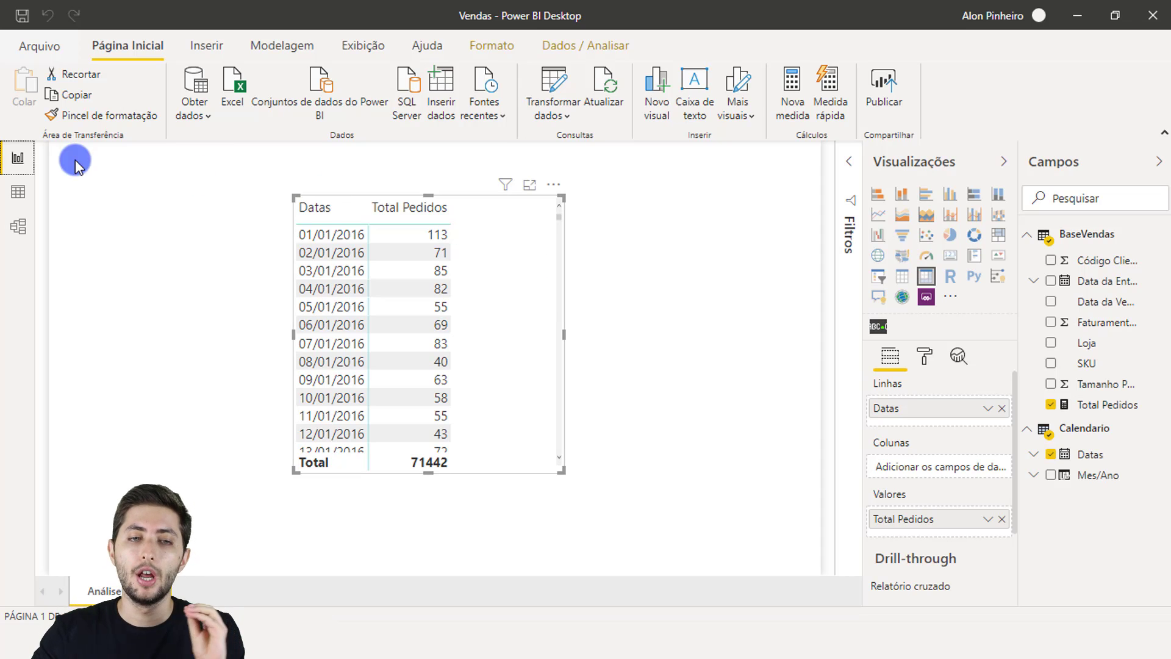
- Open the BaseVendas table data and compare its Data da Venda and Data da Entrega columns
{"action": "left_click", "coordinate": [17, 194]}
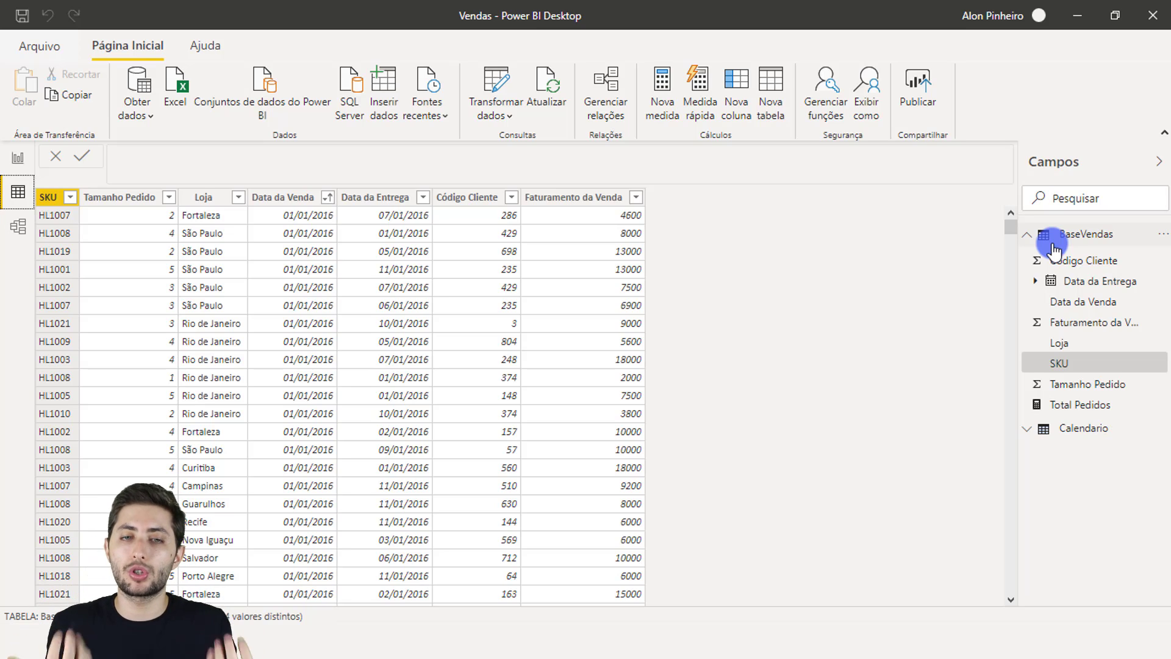
{"action": "key", "text": "ctrl+2"}
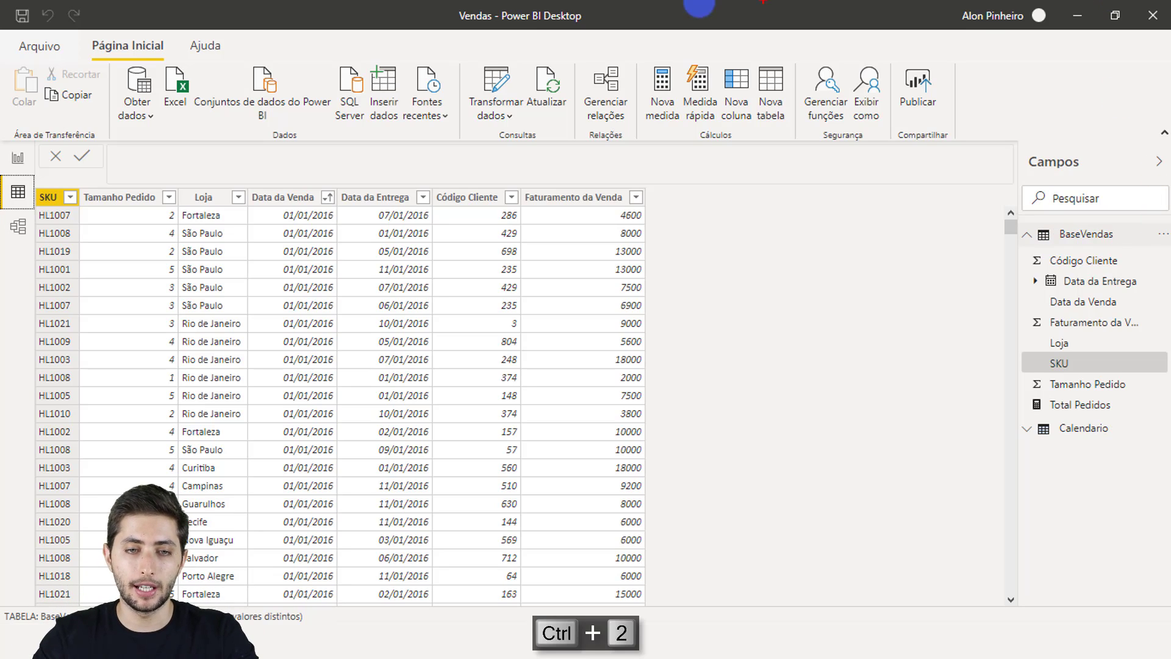
{"action": "mouse_move", "coordinate": [244, 184]}
{"action": "left_mouse_down"}
{"action": "mouse_move", "coordinate": [335, 405]}
{"action": "mouse_move", "coordinate": [338, 606]}
{"action": "left_mouse_up"}
{"action": "mouse_move", "coordinate": [342, 173]}
{"action": "left_mouse_down"}
{"action": "mouse_move", "coordinate": [455, 293]}
{"action": "mouse_move", "coordinate": [445, 596]}
{"action": "mouse_move", "coordinate": [432, 609]}
{"action": "left_mouse_up"}
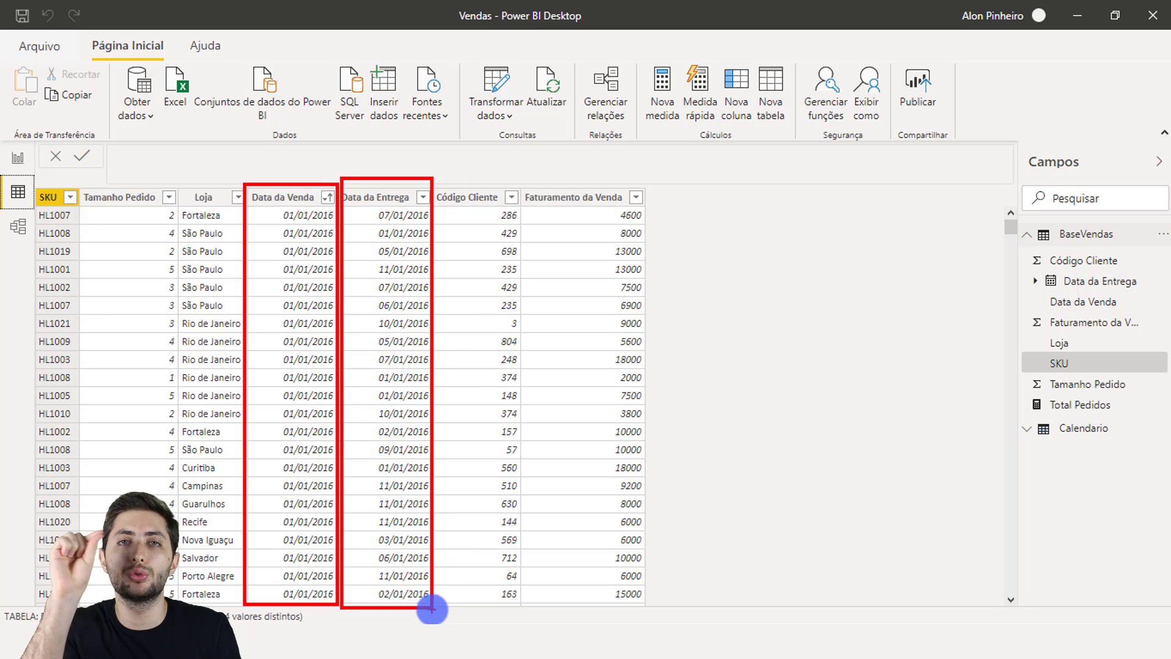
{"action": "key", "text": "Escape"}
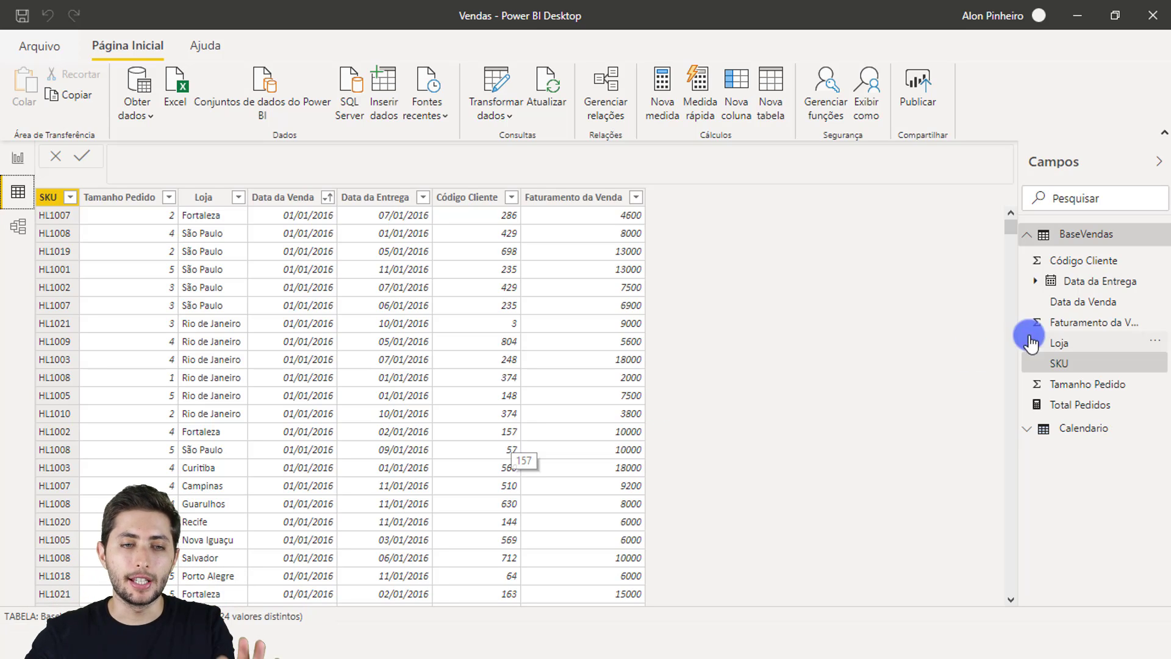
- Check which BaseVendas date is related to Calendario, and examine the report matrix of Total Pedidos by Datas
{"action": "left_click", "coordinate": [16, 232]}
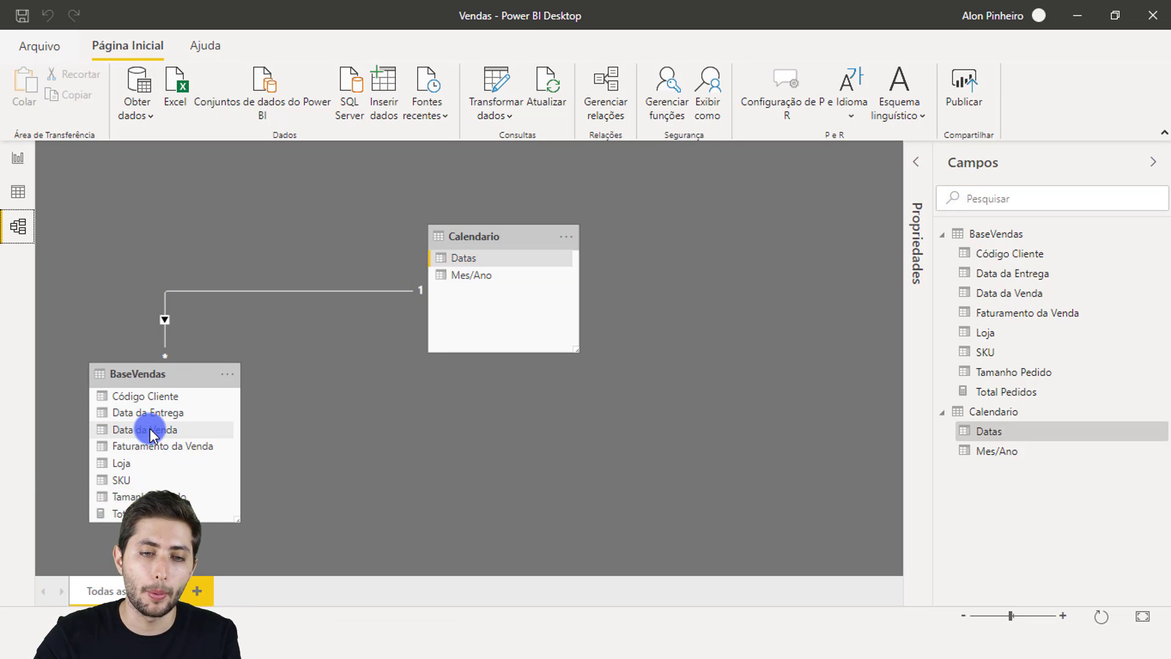
{"action": "left_click", "coordinate": [18, 157]}
{"action": "key", "text": "ctrl+2"}
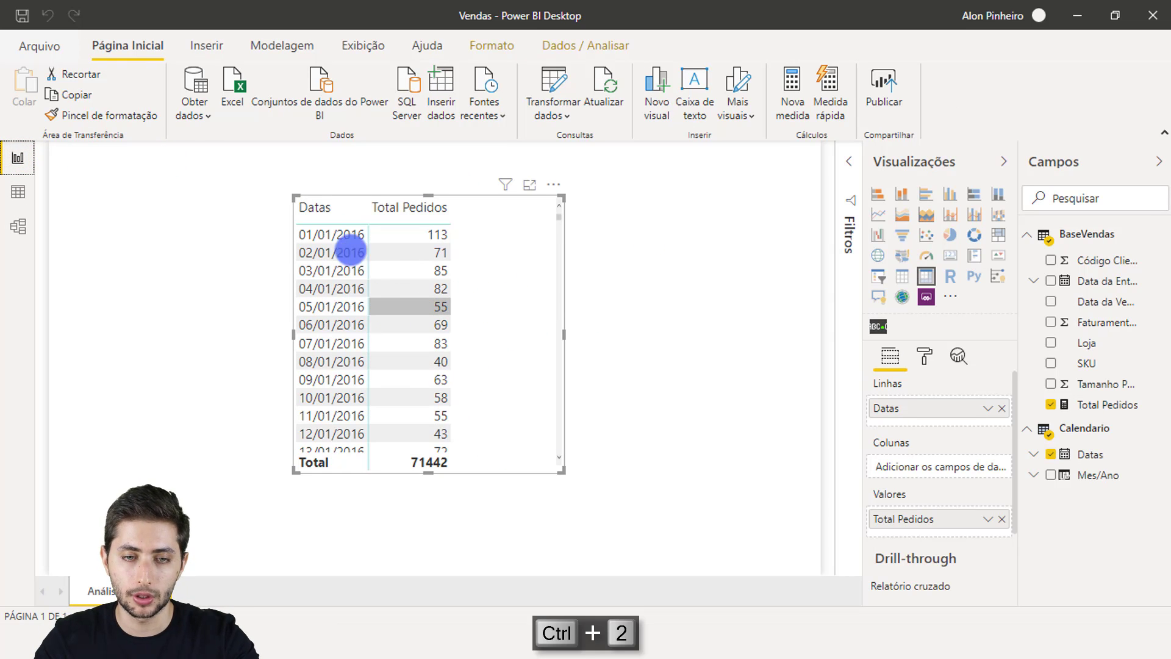
{"action": "left_click_drag", "start_coordinate": [370, 273], "coordinate": [287, 191]}
{"action": "left_click_drag", "start_coordinate": [413, 313], "coordinate": [473, 473]}
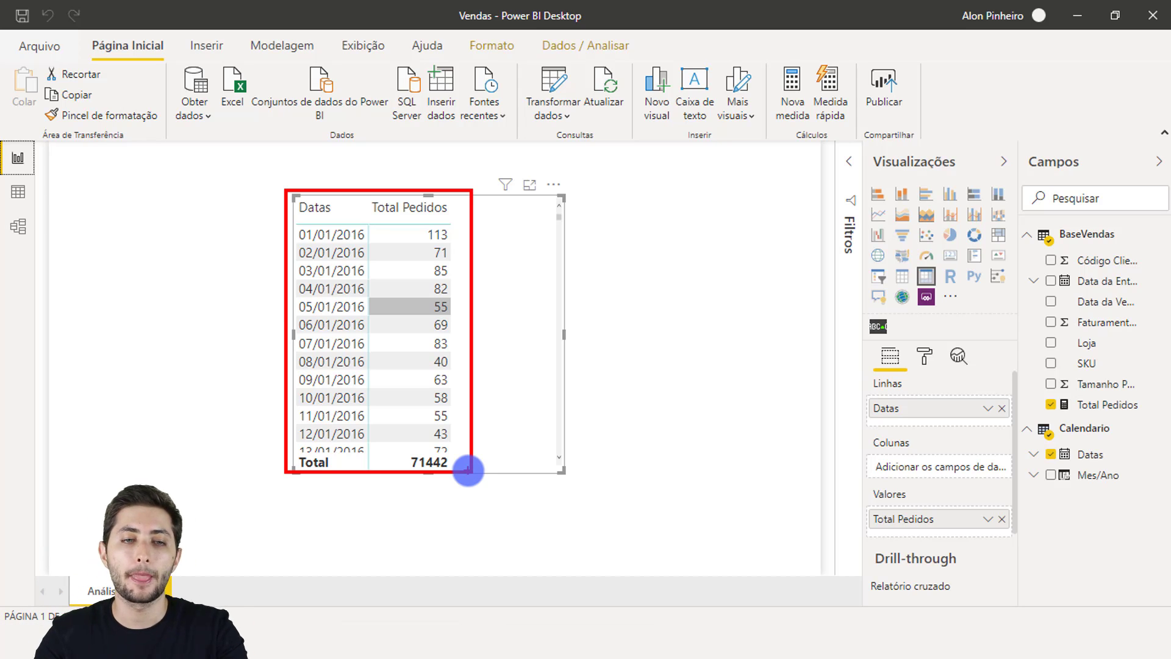
{"action": "key", "text": "Escape"}
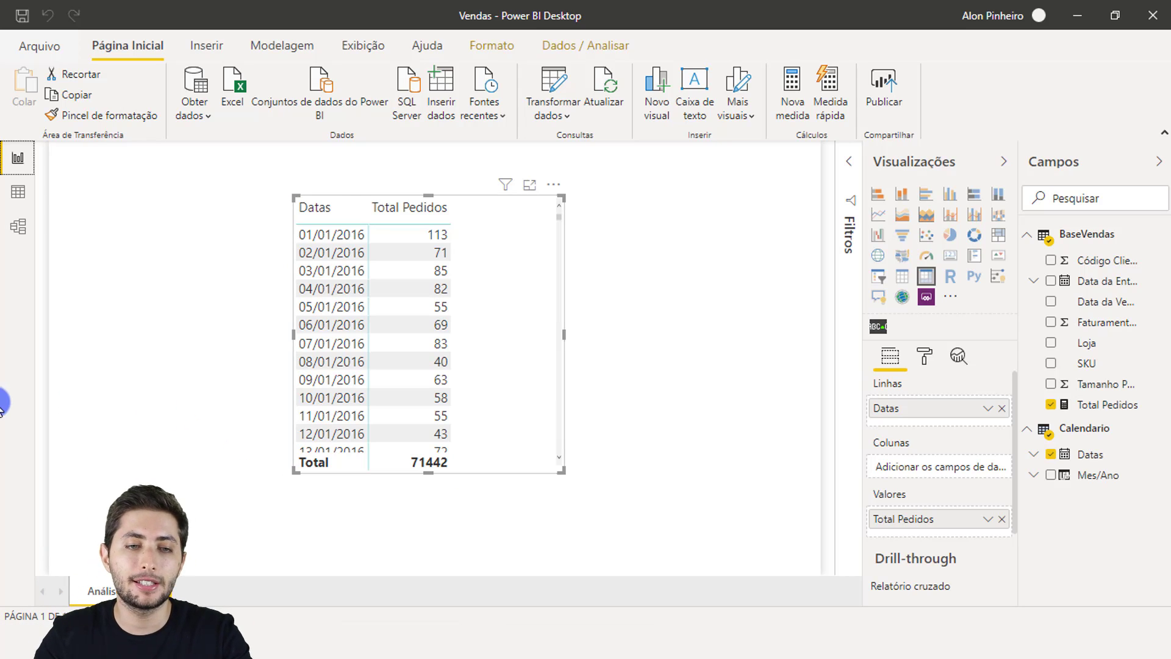
- Create a second relationship in the model view, between Data da Entrega in BaseVendas and Datas in Calendario
{"action": "left_click", "coordinate": [18, 226]}
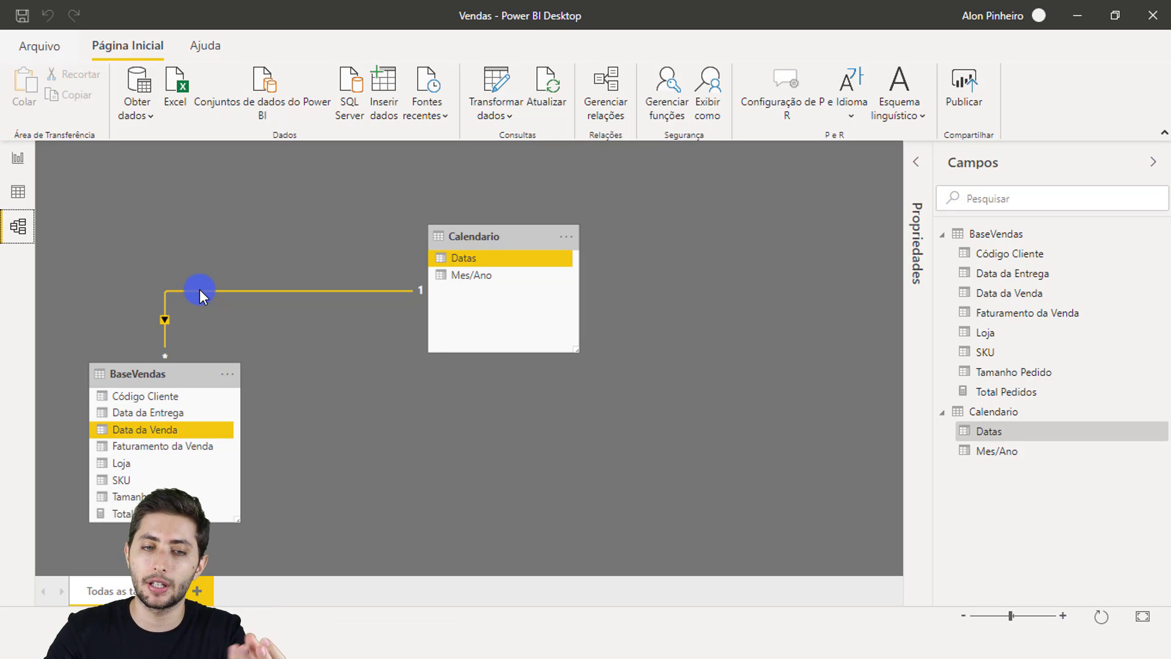
{"action": "left_click", "coordinate": [269, 344]}
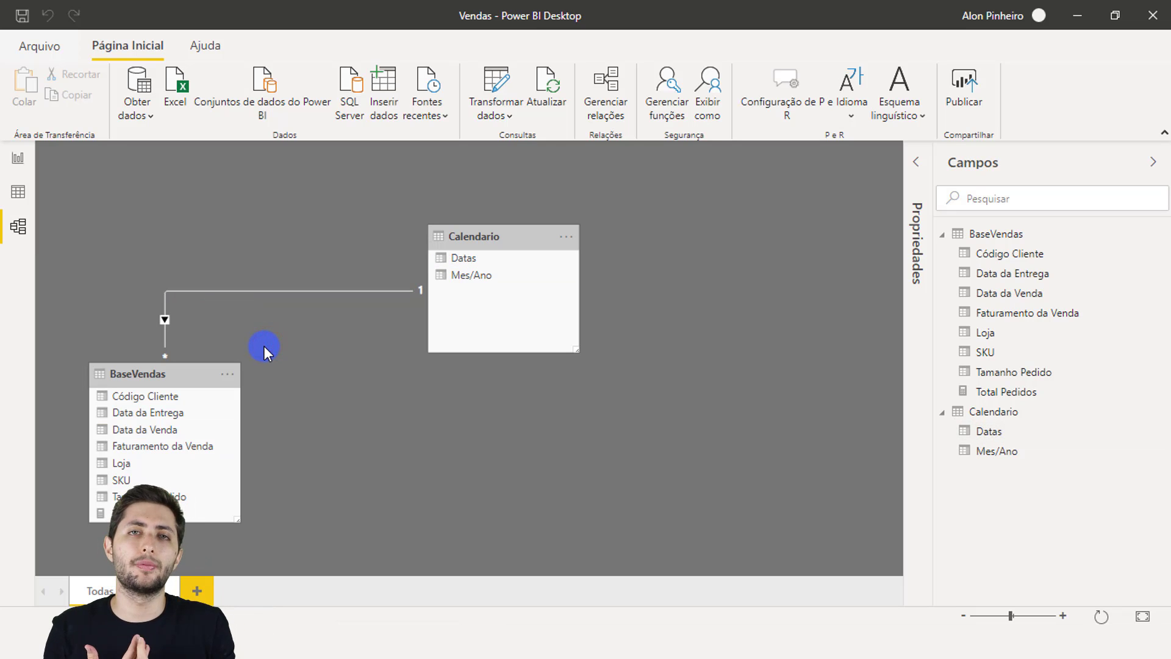
{"action": "left_click", "coordinate": [183, 411]}
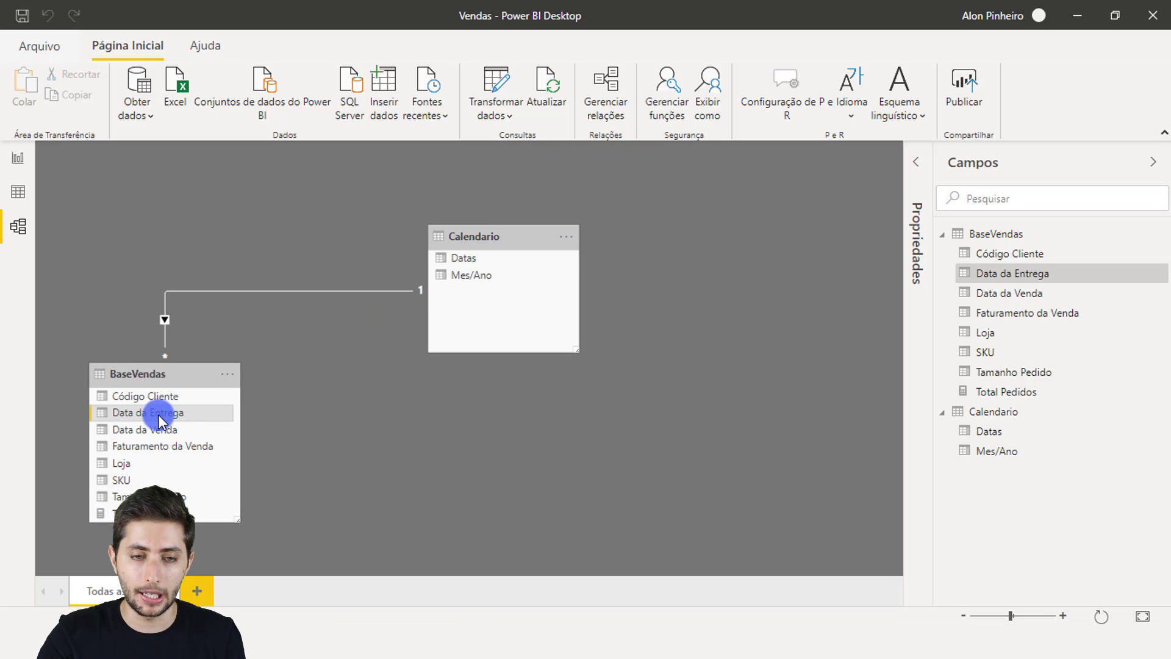
{"action": "left_click_drag", "start_coordinate": [159, 413], "coordinate": [470, 266]}
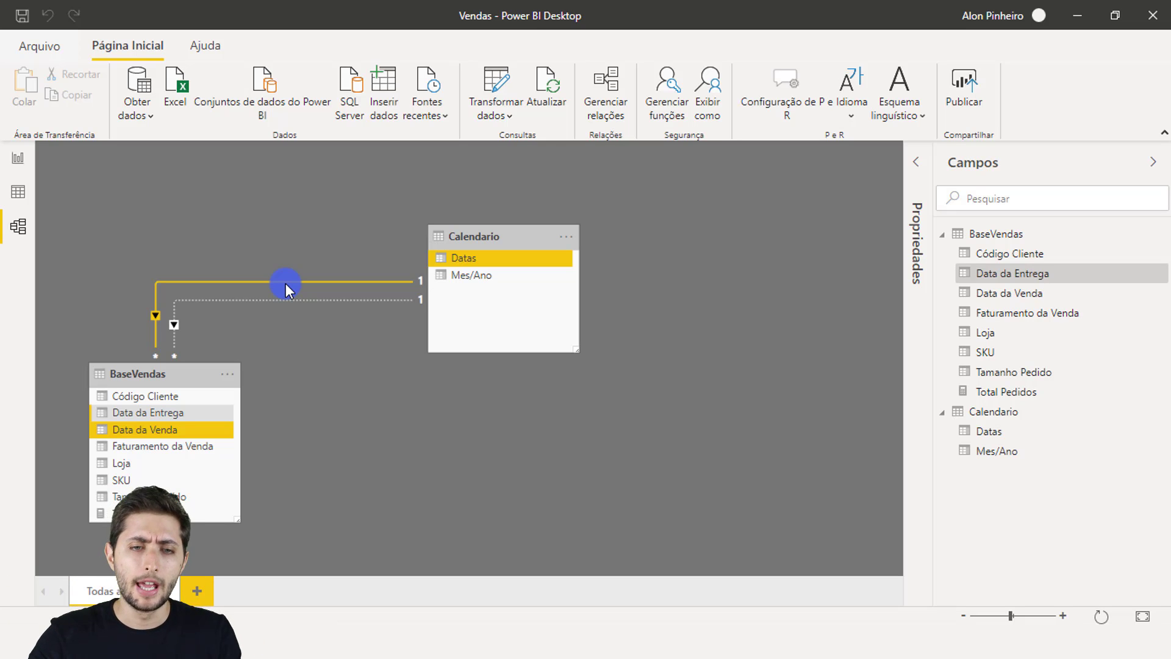
{"action": "left_click", "coordinate": [287, 237]}
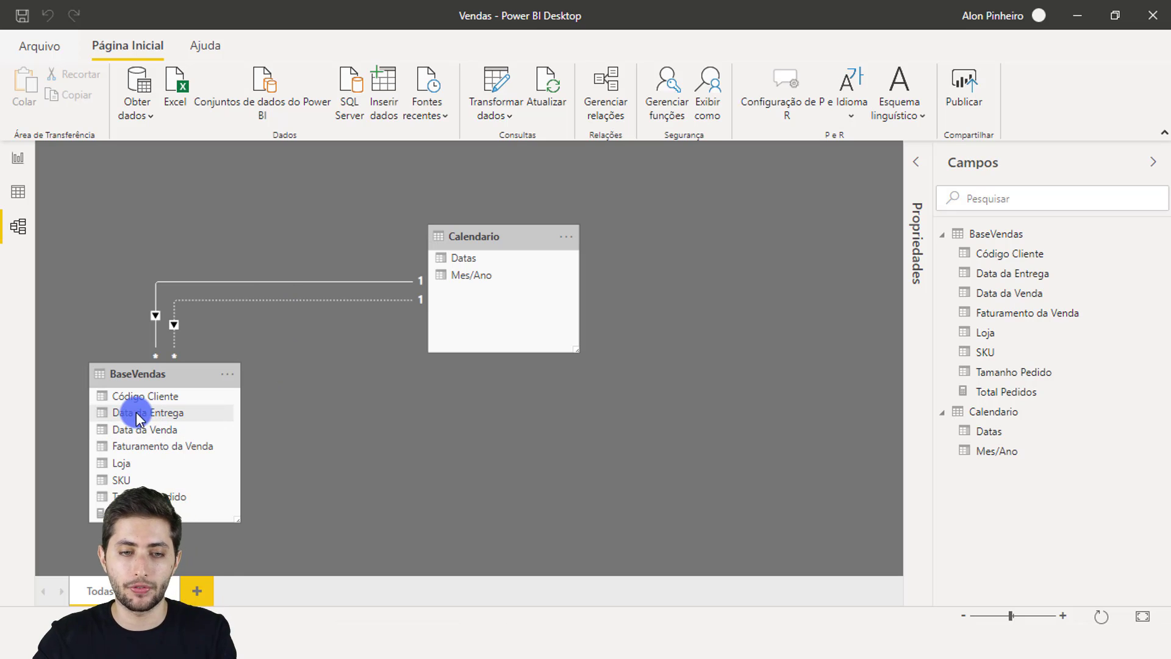
{"action": "left_click", "coordinate": [293, 358]}
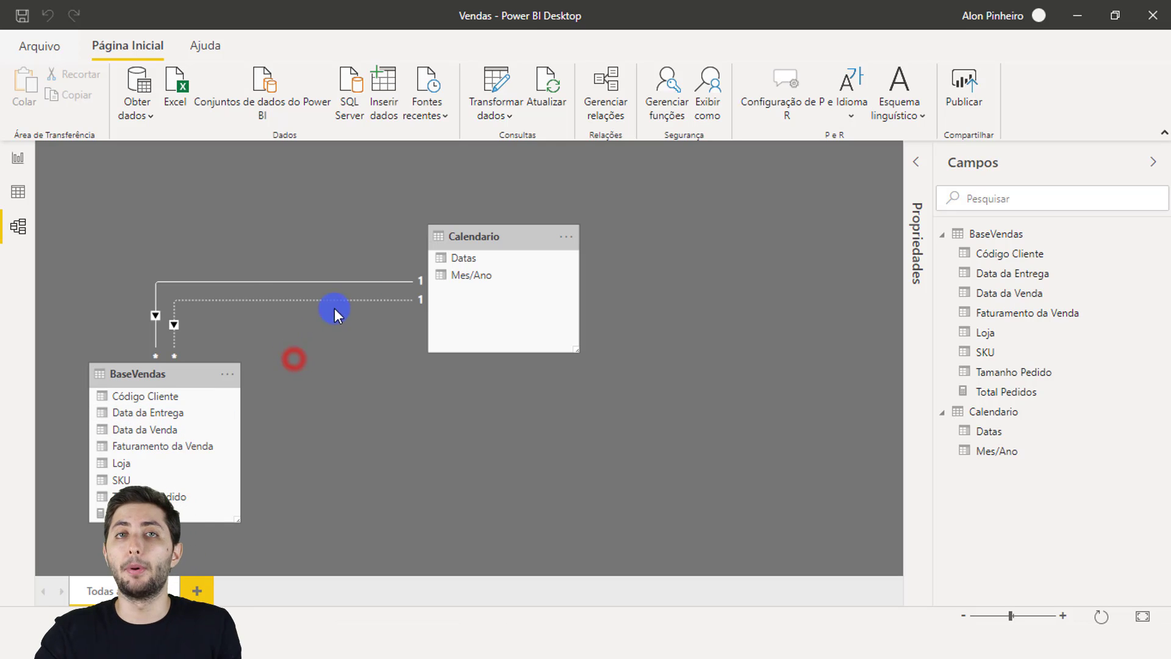
- Examine how the Calendario table and the two BaseVendas date columns relate to the dates in the report matrix
{"action": "left_click", "coordinate": [457, 236]}
{"action": "left_click", "coordinate": [458, 236]}
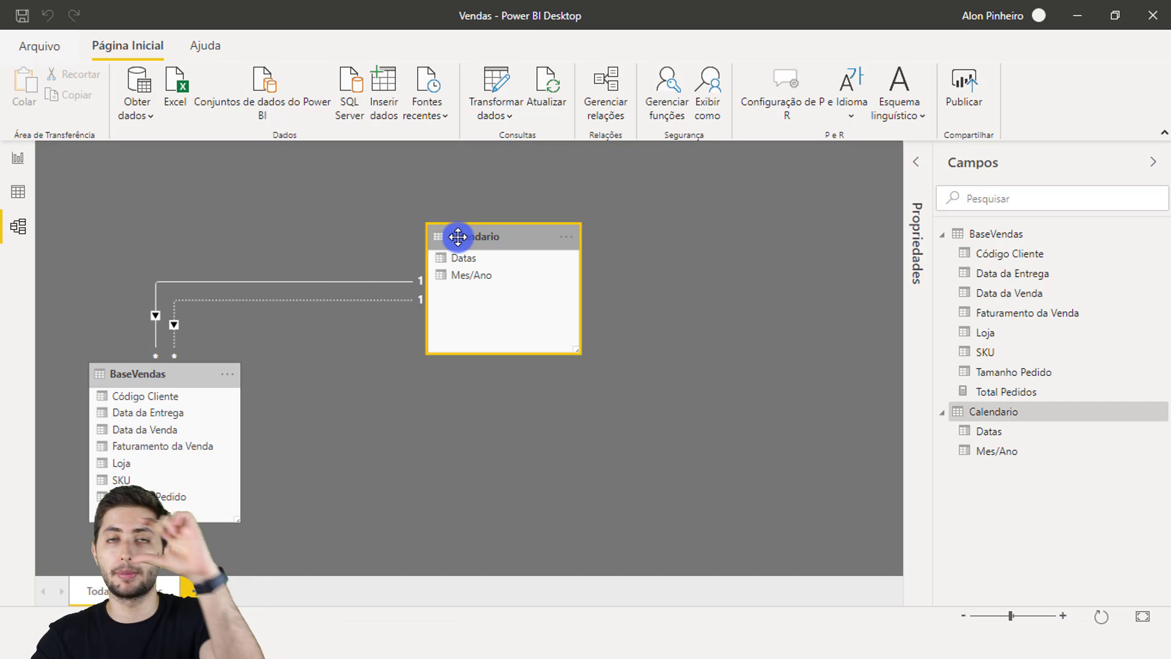
{"action": "left_click", "coordinate": [157, 440]}
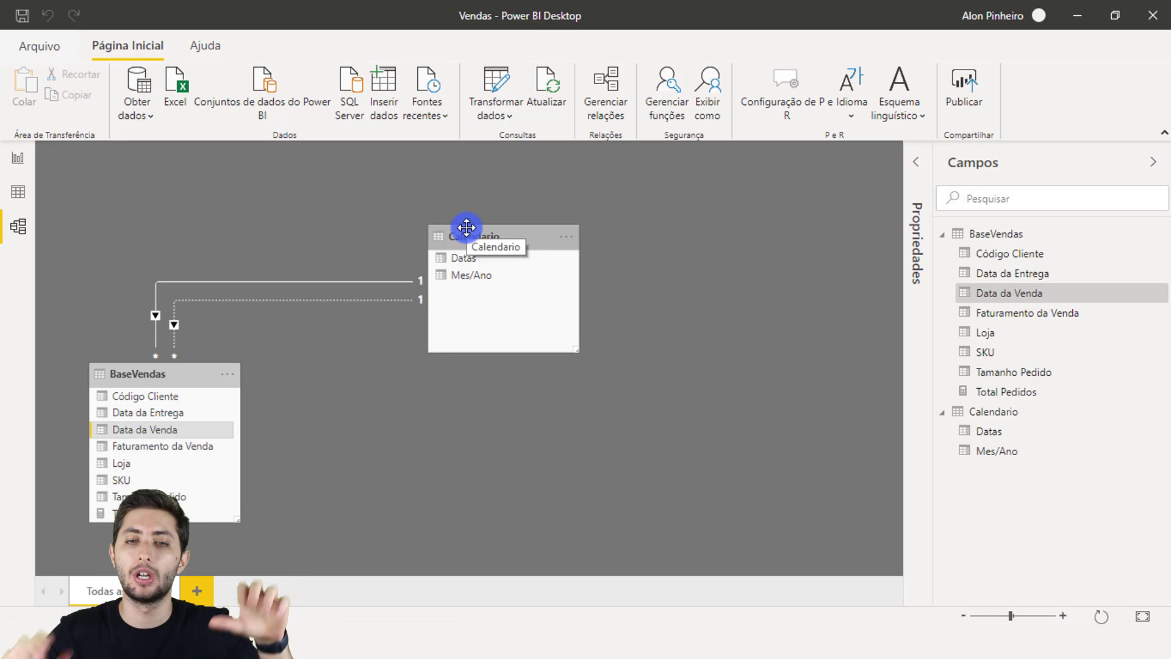
{"action": "left_click", "coordinate": [19, 158]}
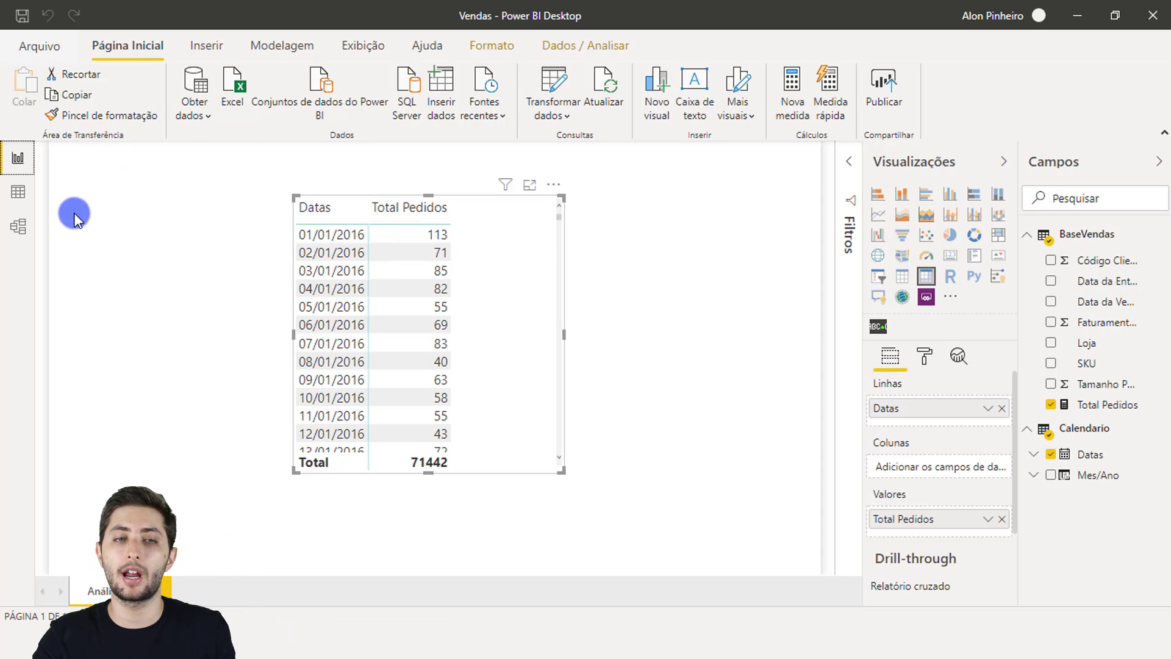
{"action": "left_click", "coordinate": [16, 226]}
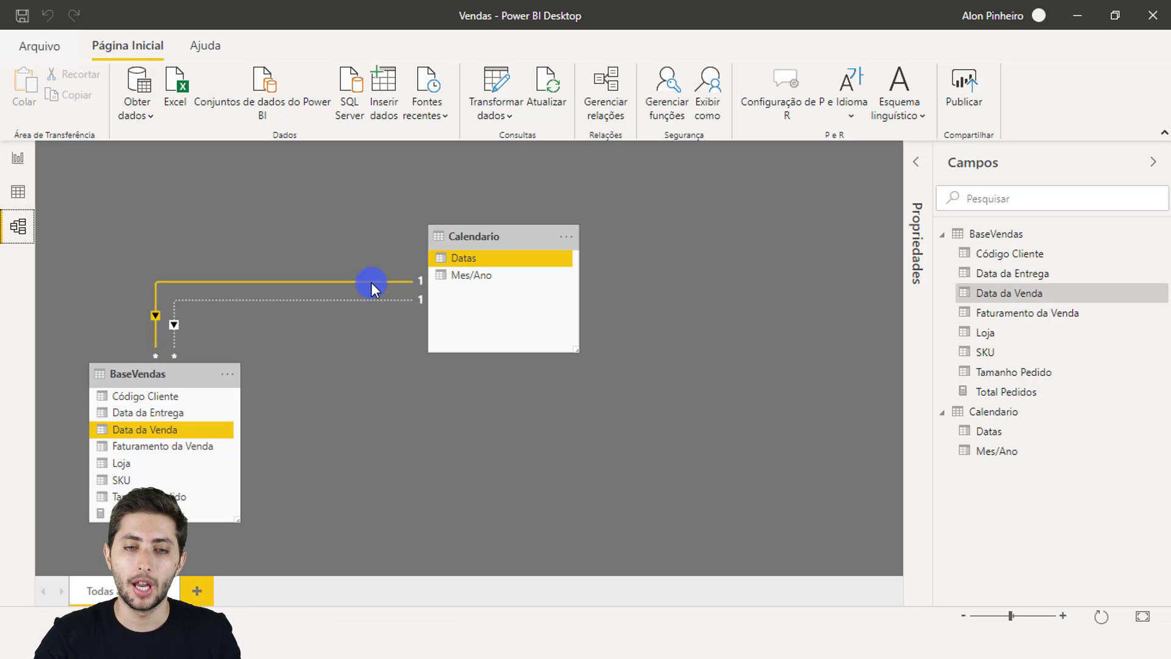
{"action": "left_click", "coordinate": [176, 414]}
{"action": "left_click", "coordinate": [173, 425]}
{"action": "left_click", "coordinate": [171, 415]}
{"action": "left_click", "coordinate": [503, 237]}
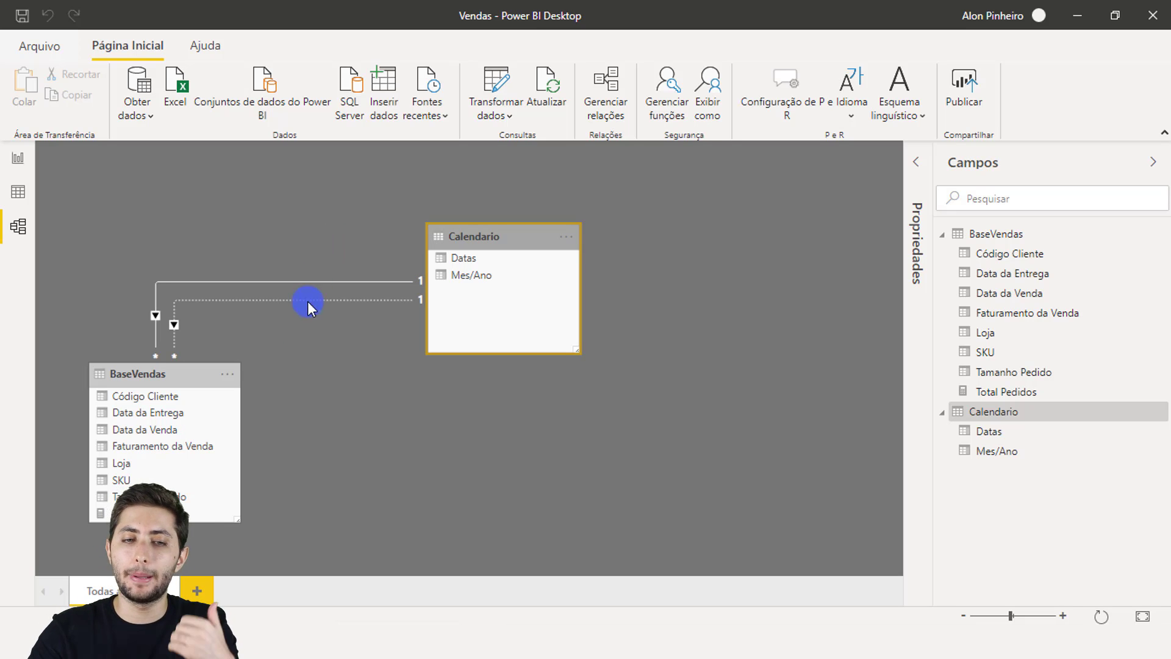
- Compare the solid Data da Venda relationship with the dotted Data da Entrega relationship to Calendario
{"action": "left_click", "coordinate": [158, 288]}
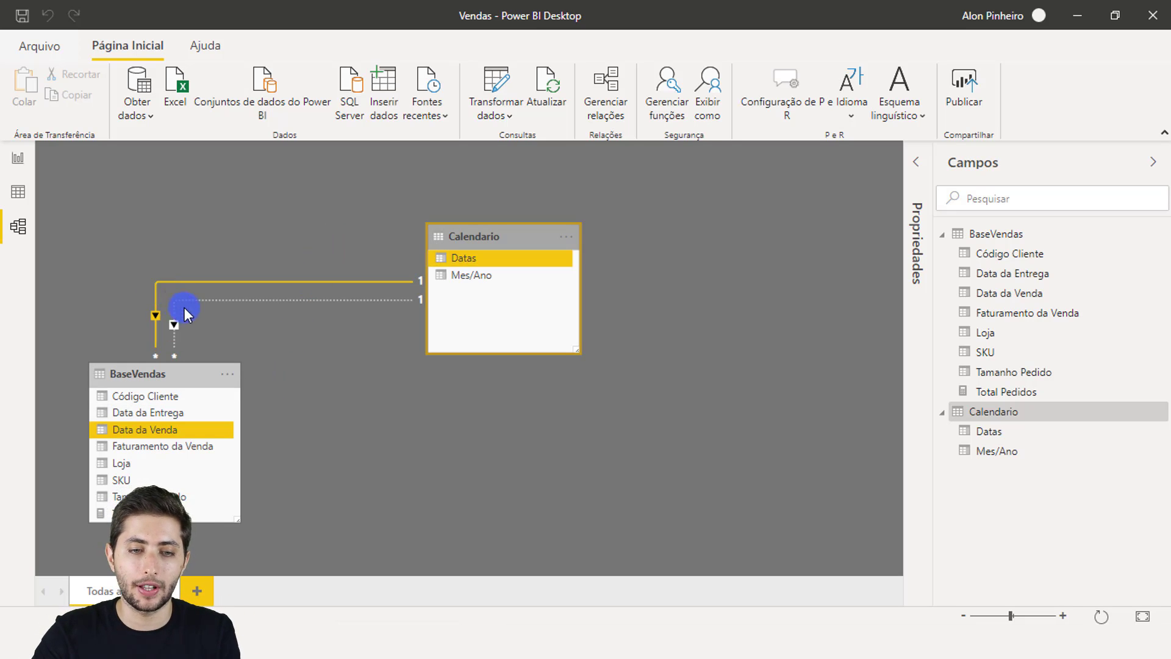
{"action": "left_click", "coordinate": [200, 299]}
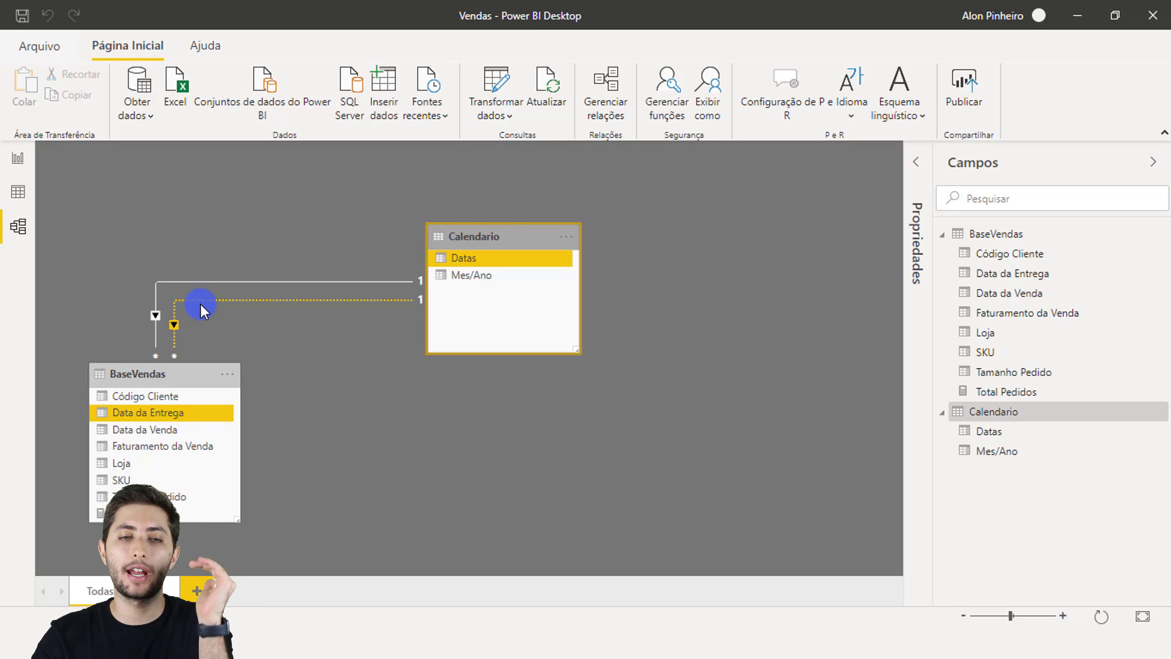
{"action": "left_click", "coordinate": [198, 310]}
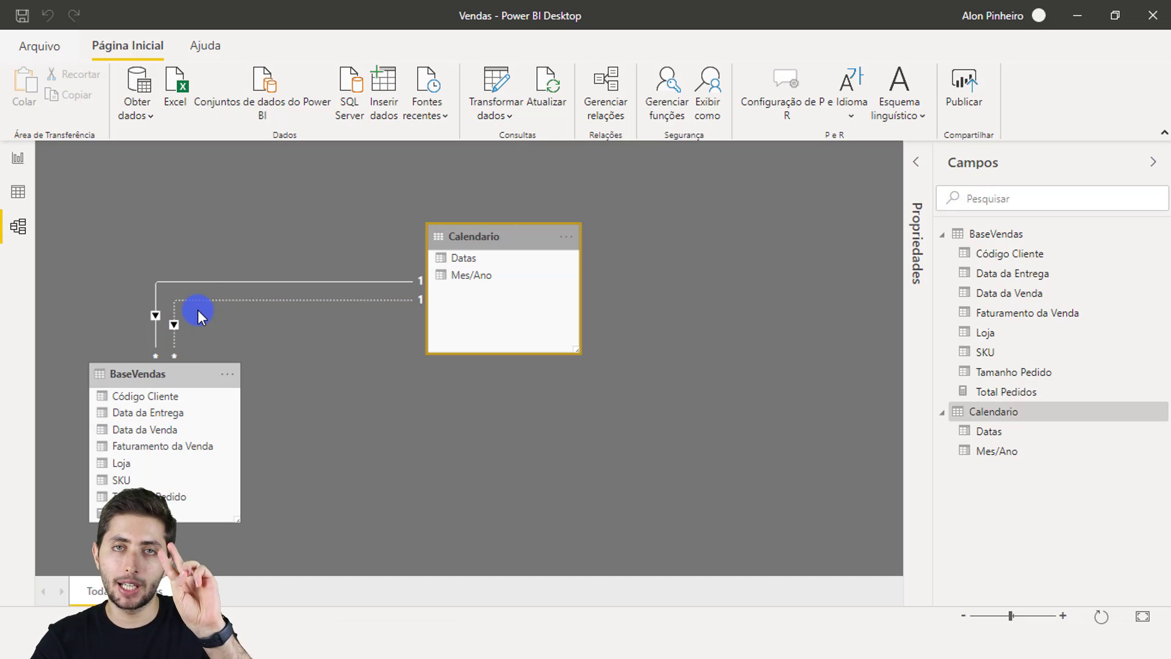
{"action": "left_click", "coordinate": [200, 301]}
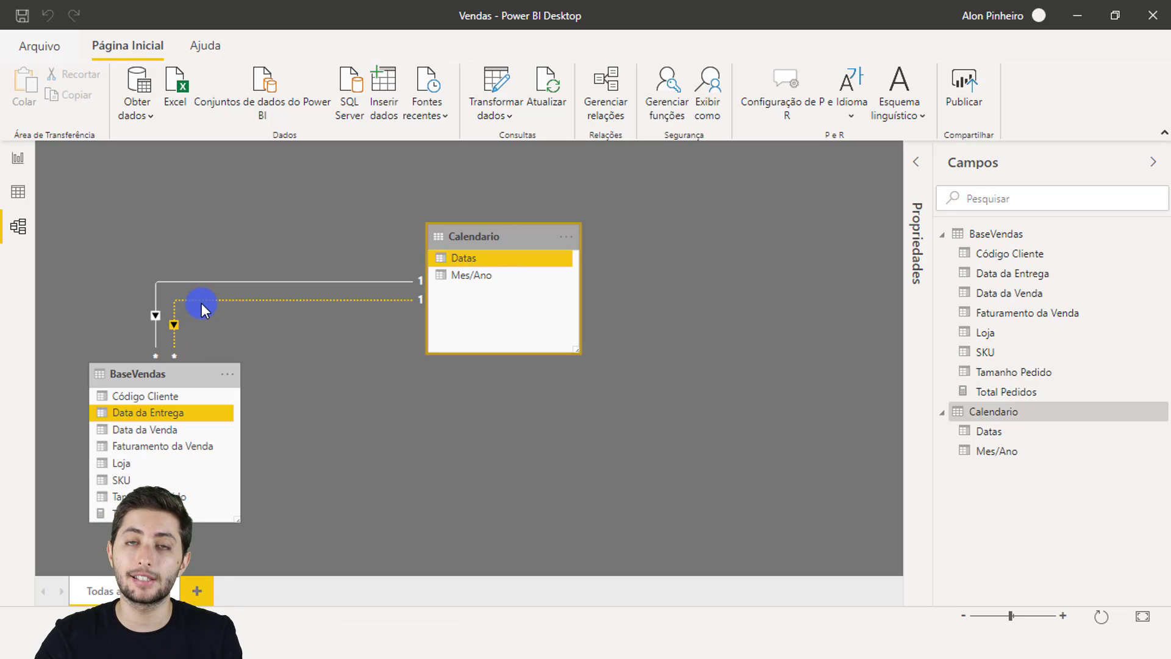
{"action": "left_click", "coordinate": [216, 282]}
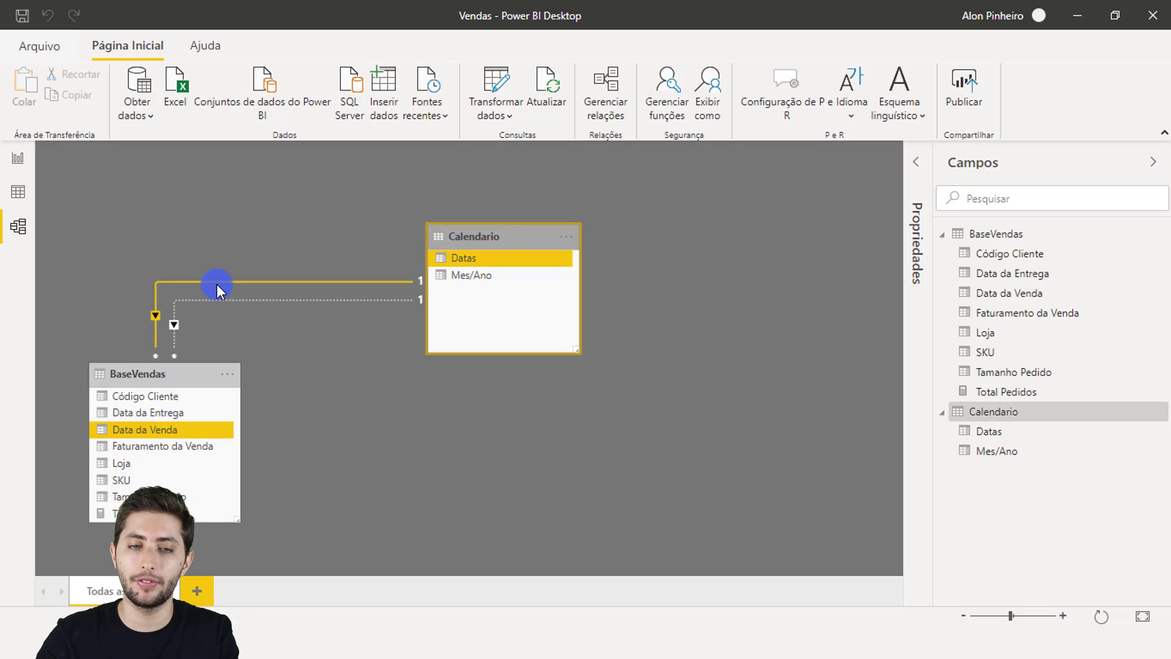
{"action": "left_click", "coordinate": [229, 300]}
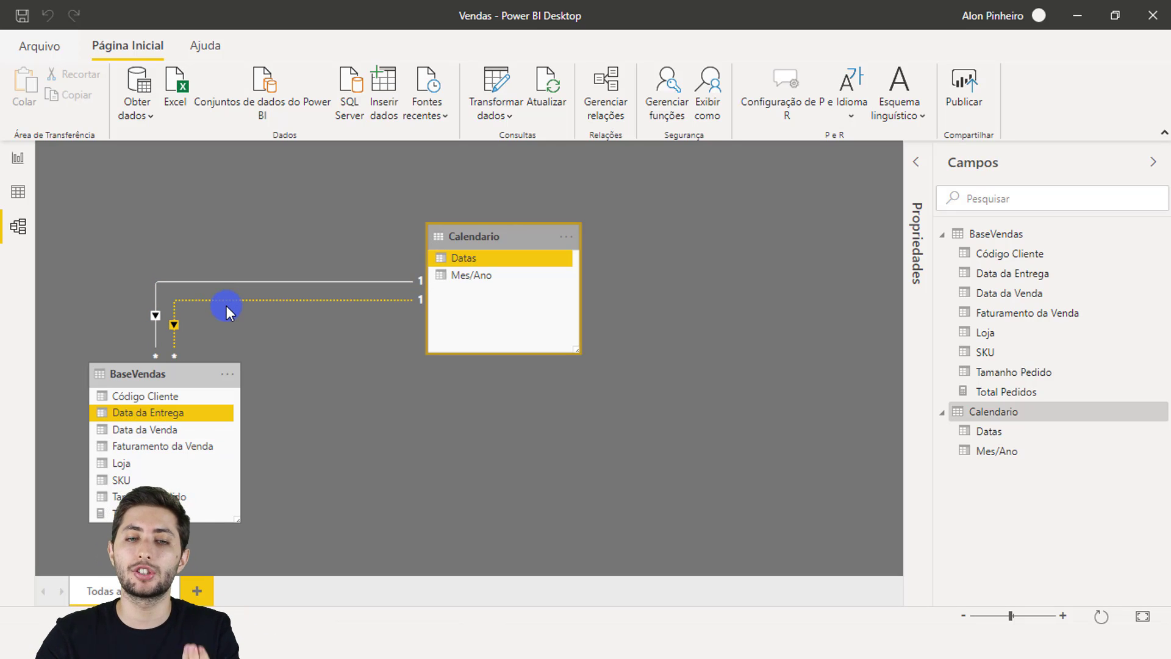
{"action": "left_click", "coordinate": [235, 284]}
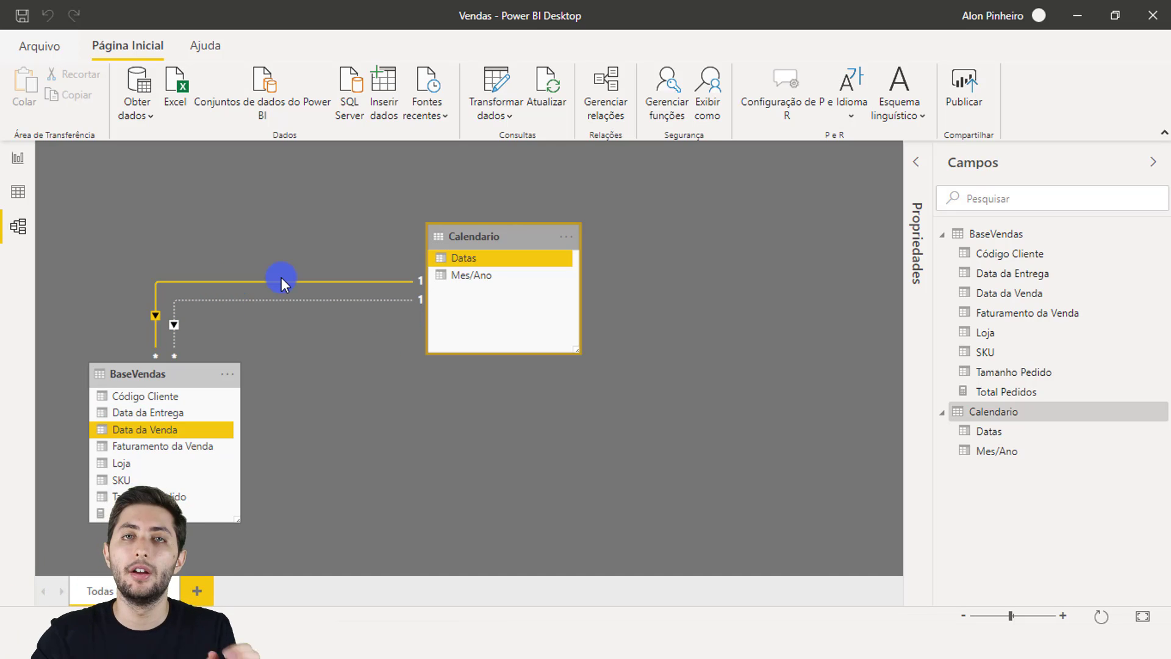
- Deactivate the relationship between Data da Venda in BaseVendas and Datas in Calendario, and view the report matrix
{"action": "left_click", "coordinate": [179, 252]}
{"action": "left_click", "coordinate": [149, 303]}
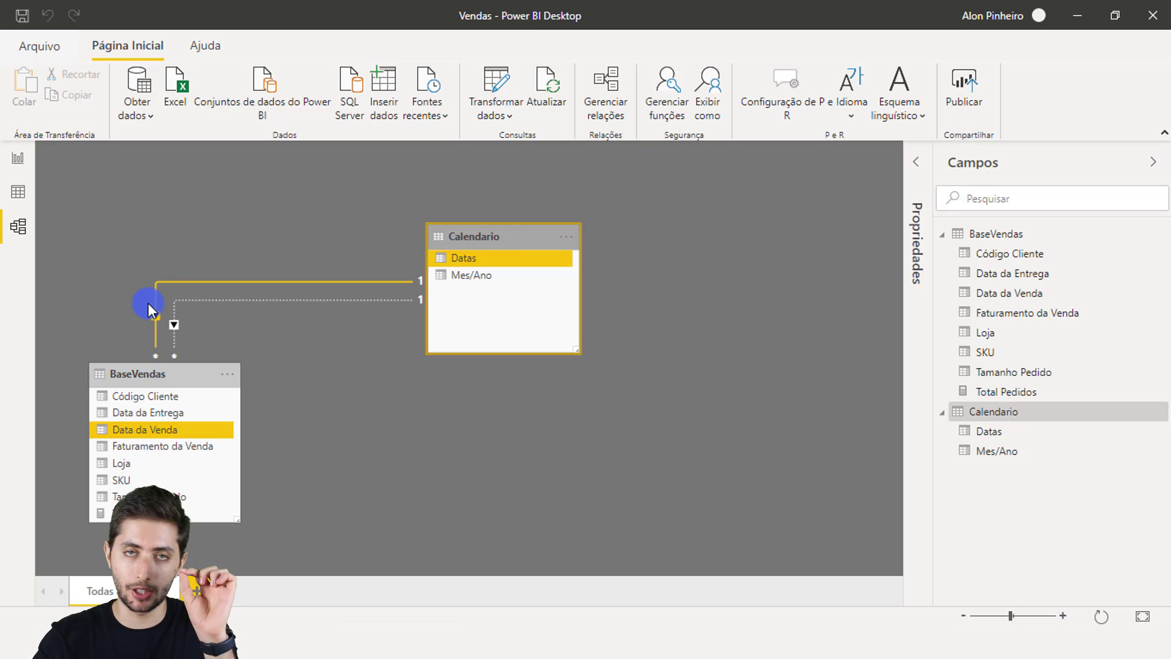
{"action": "right_click", "coordinate": [152, 302]}
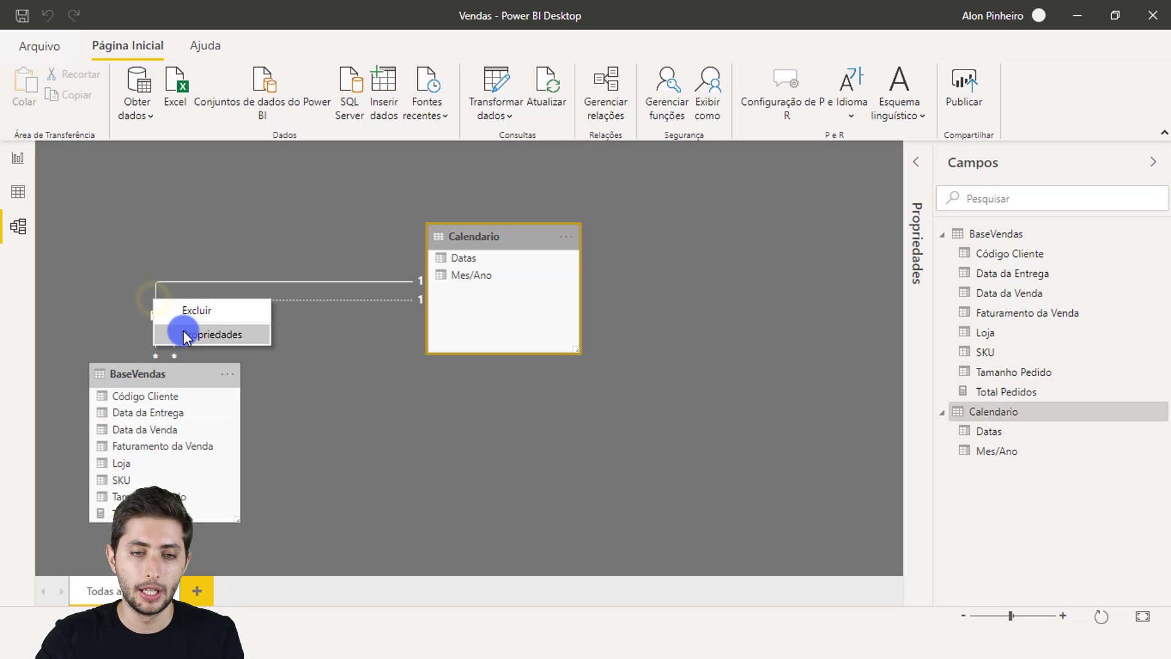
{"action": "left_click", "coordinate": [183, 335]}
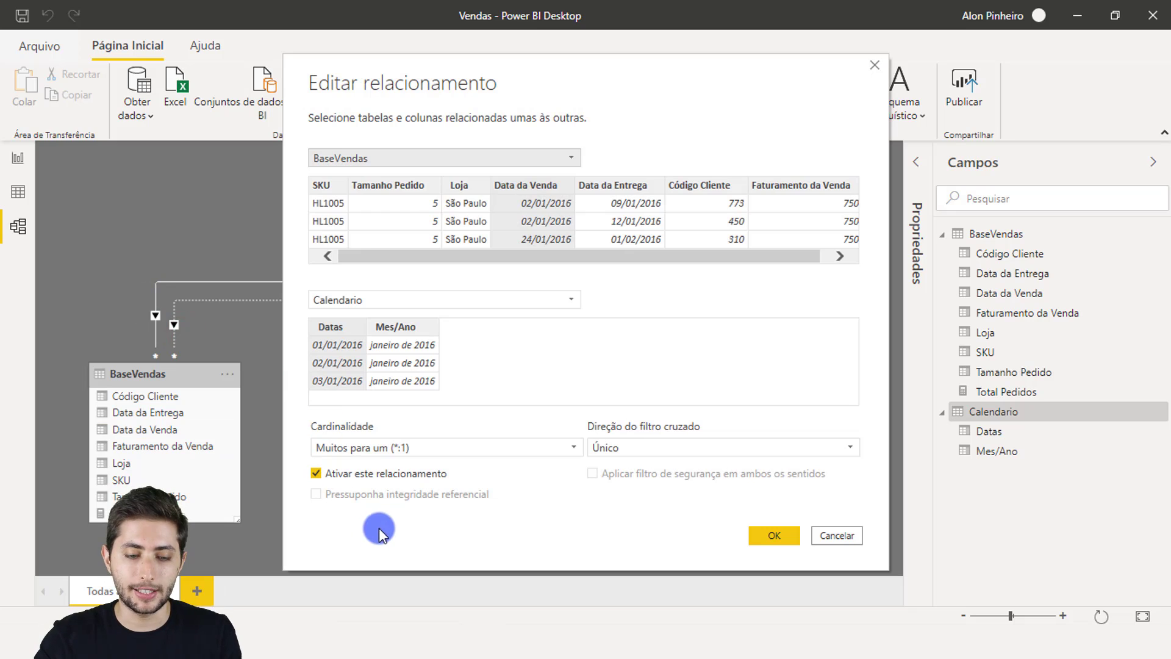
{"action": "key", "text": "ctrl+2"}
{"action": "left_click_drag", "start_coordinate": [290, 462], "coordinate": [457, 490]}
{"action": "key", "text": "Escape"}
{"action": "left_click", "coordinate": [316, 474]}
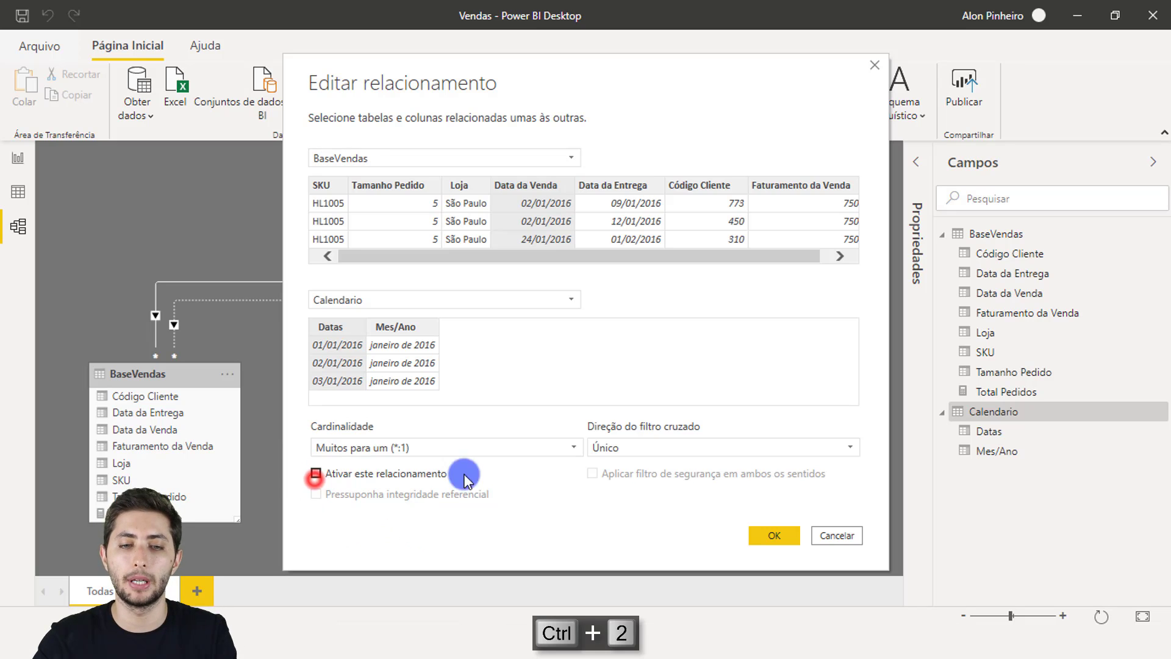
{"action": "left_click", "coordinate": [772, 535]}
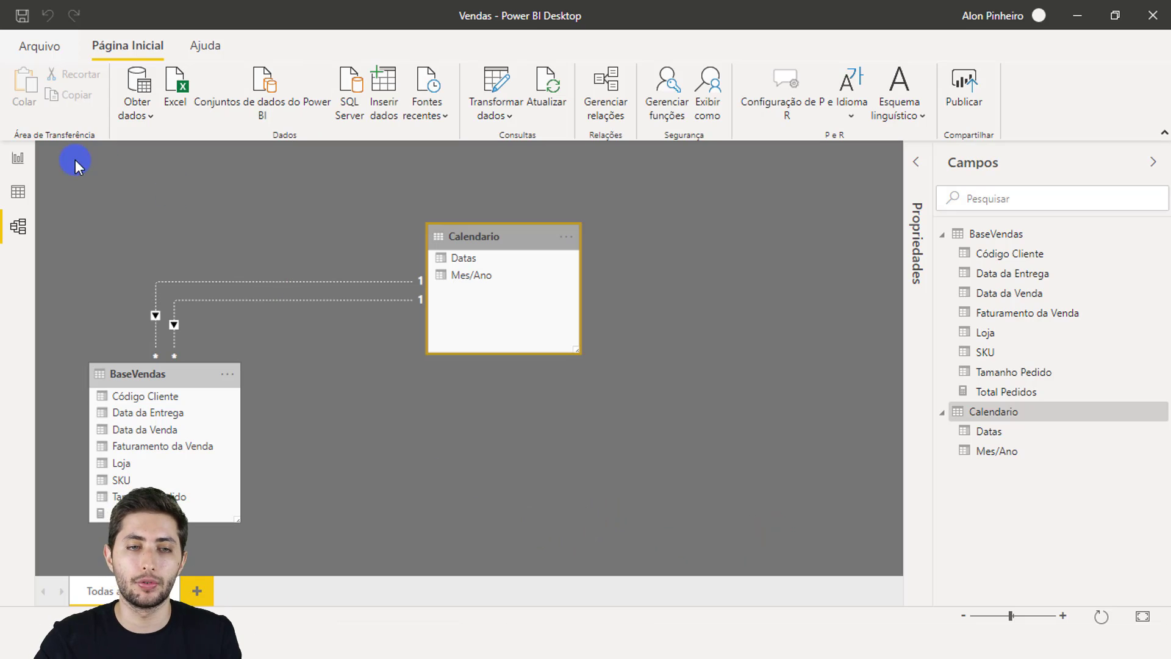
{"action": "left_click", "coordinate": [19, 160]}
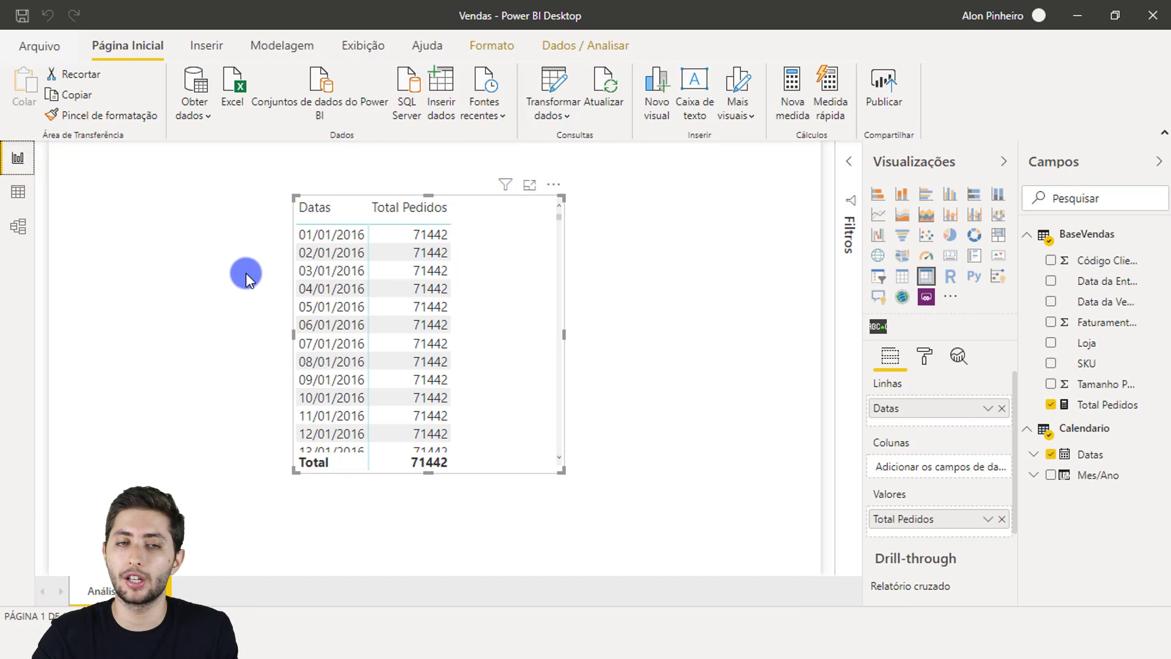
- Activate the relationship between Data da Entrega in BaseVendas and Datas in Calendario in the model view
{"action": "left_click", "coordinate": [18, 228]}
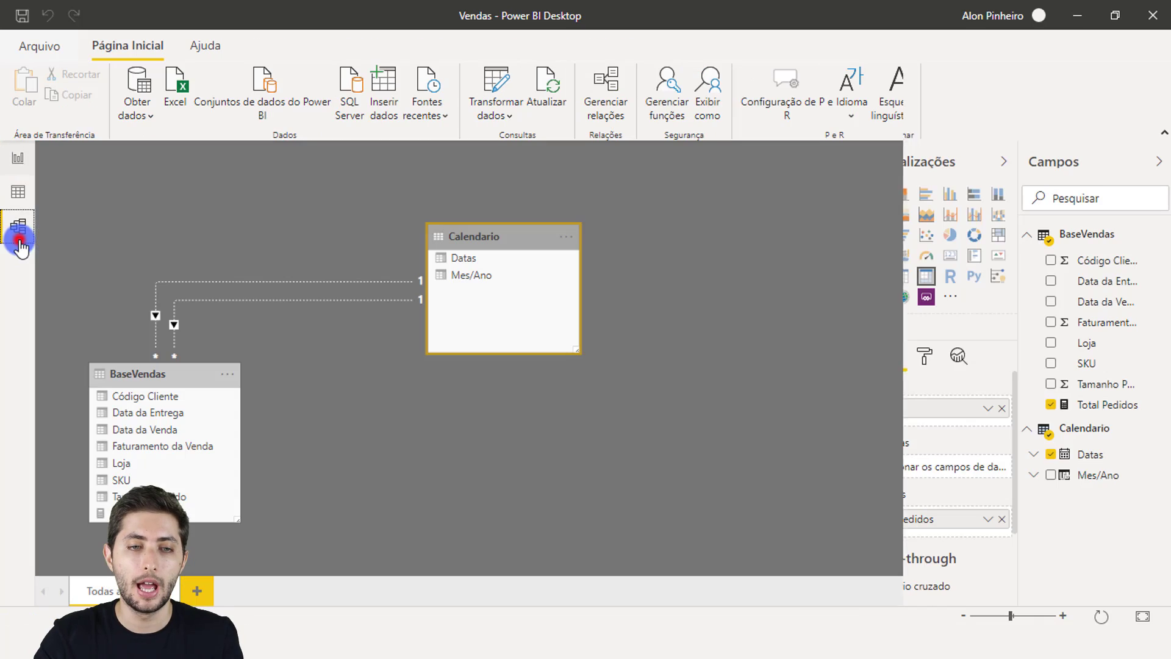
{"action": "right_click", "coordinate": [212, 300]}
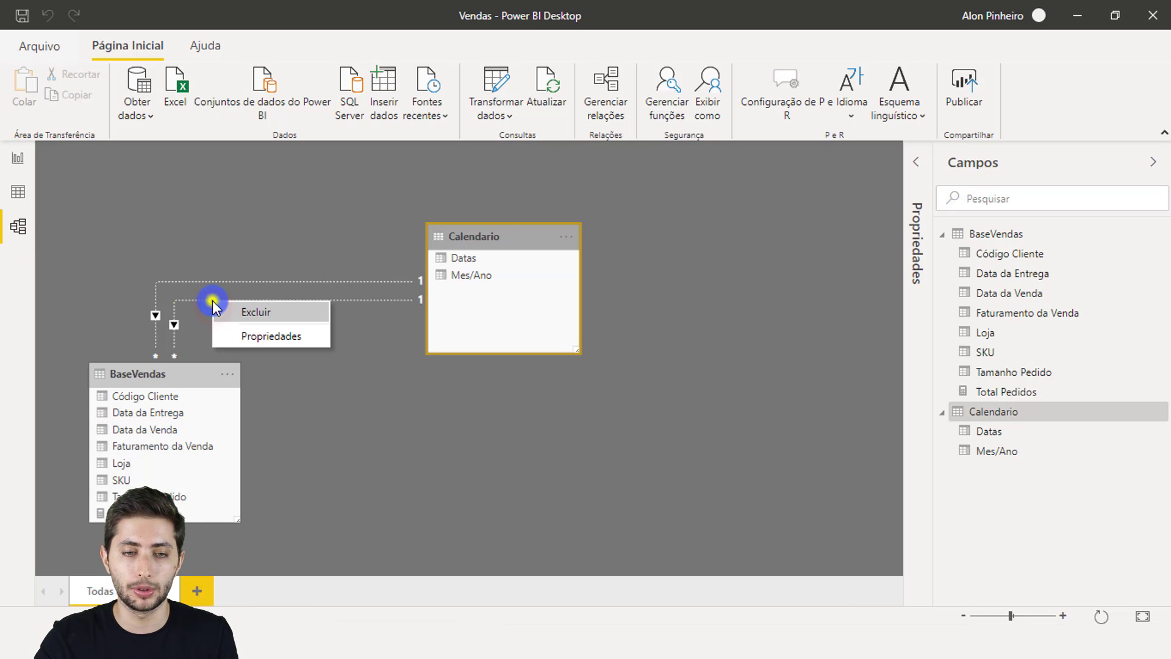
{"action": "left_click", "coordinate": [241, 336]}
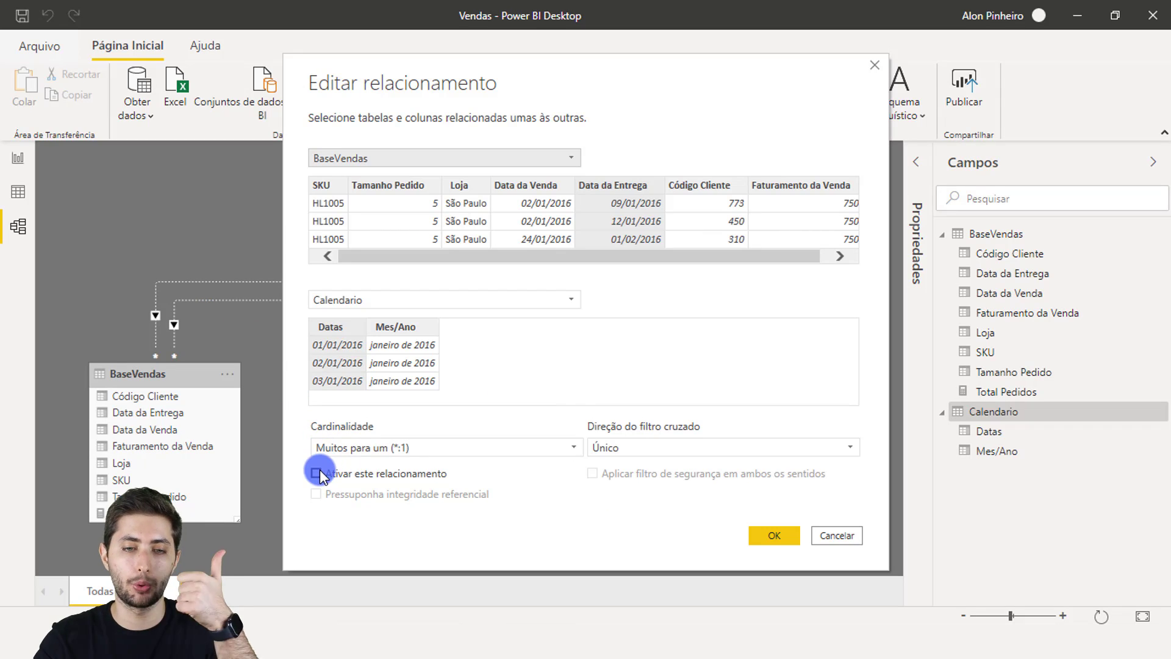
{"action": "left_click", "coordinate": [317, 473]}
{"action": "left_click", "coordinate": [770, 535]}
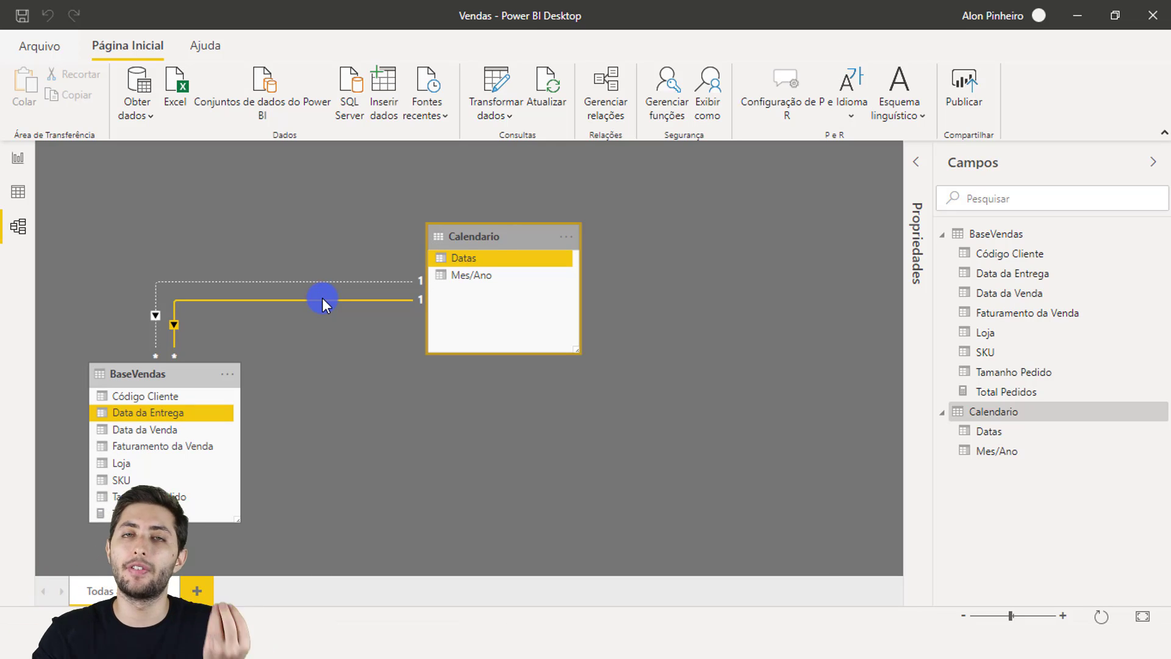
- Examine the Total Pedidos values by date in the report matrix with the Data da Entrega relationship active
{"action": "left_click", "coordinate": [13, 160]}
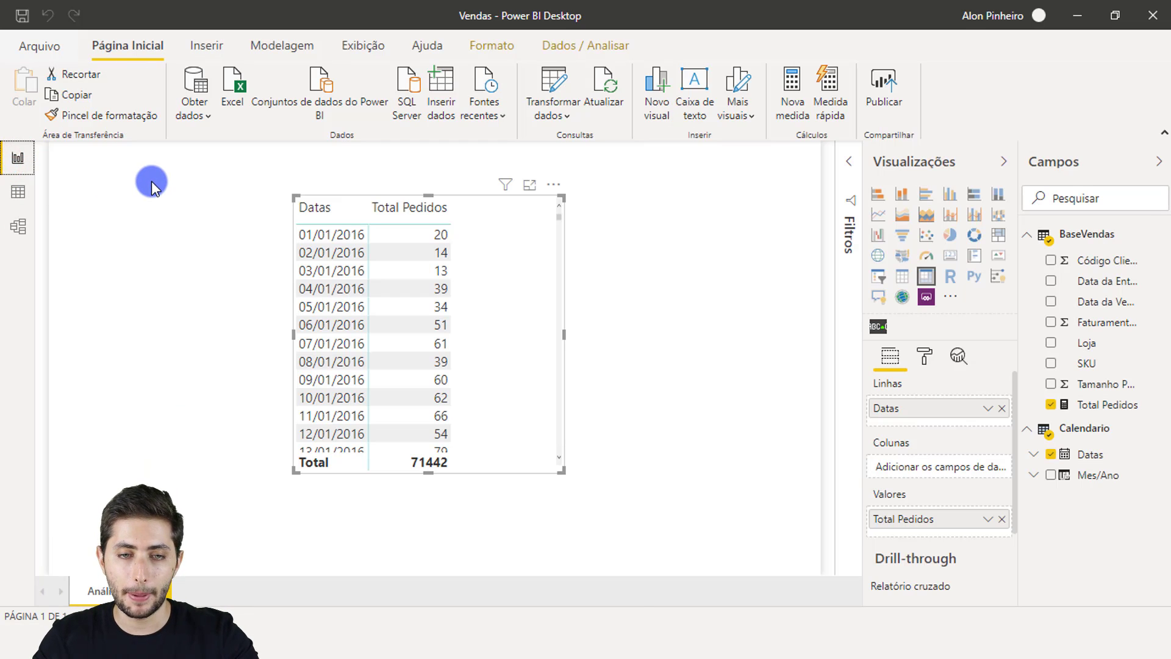
{"action": "key", "text": "ctrl+2"}
{"action": "mouse_move", "coordinate": [284, 195]}
{"action": "left_mouse_down"}
{"action": "mouse_move", "coordinate": [485, 436]}
{"action": "mouse_move", "coordinate": [482, 464]}
{"action": "left_mouse_up"}
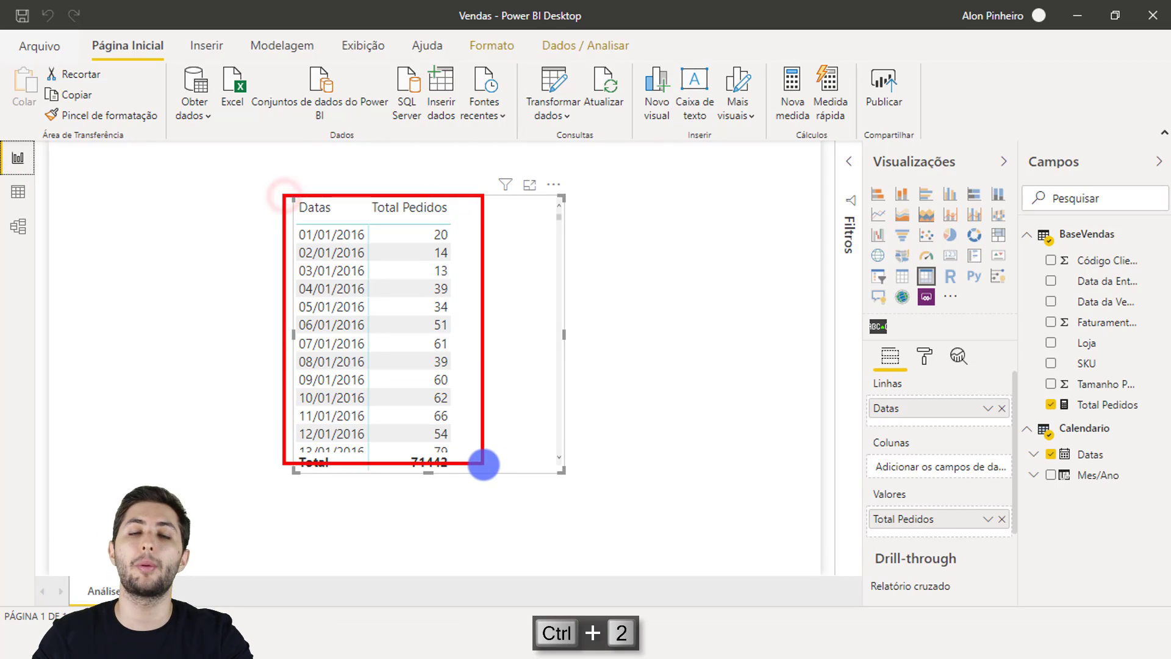
{"action": "left_click", "coordinate": [461, 249]}
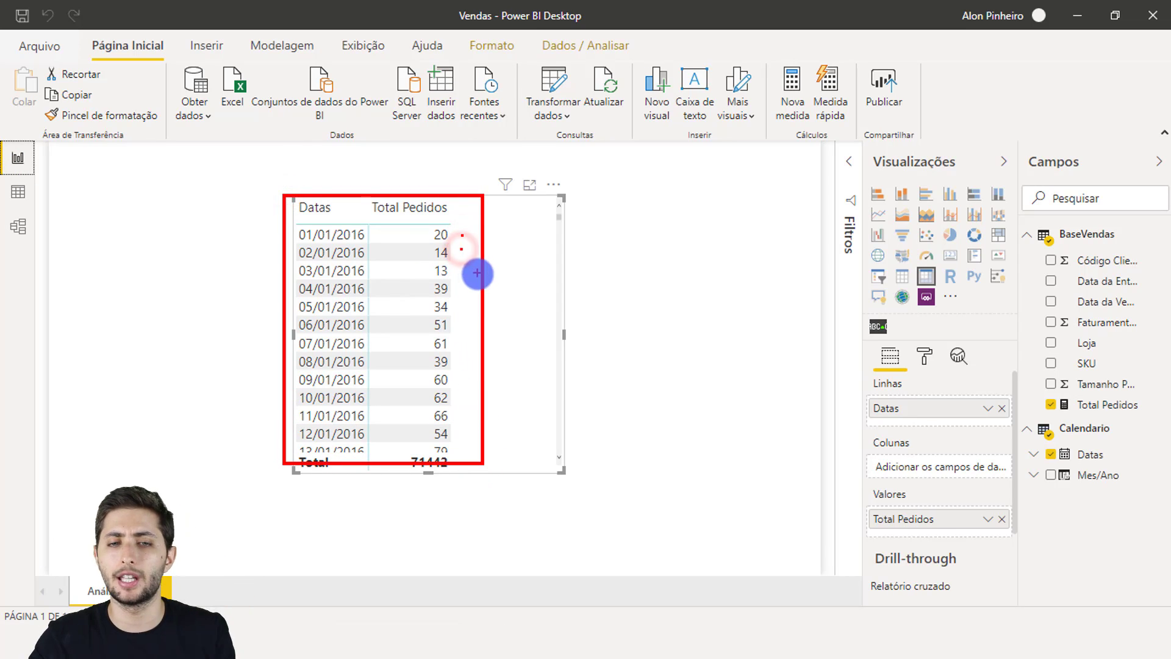
{"action": "key", "text": "Escape"}
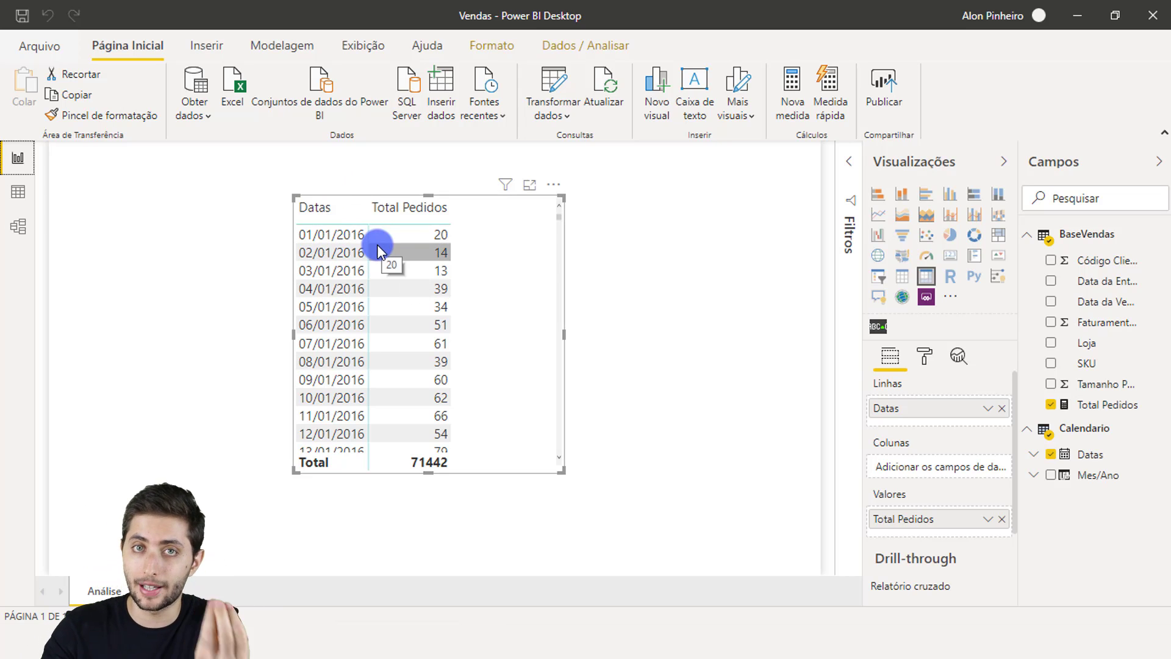
- Deactivate the relationship between Data da Entrega and Calendario in the model view
{"action": "left_click", "coordinate": [18, 226]}
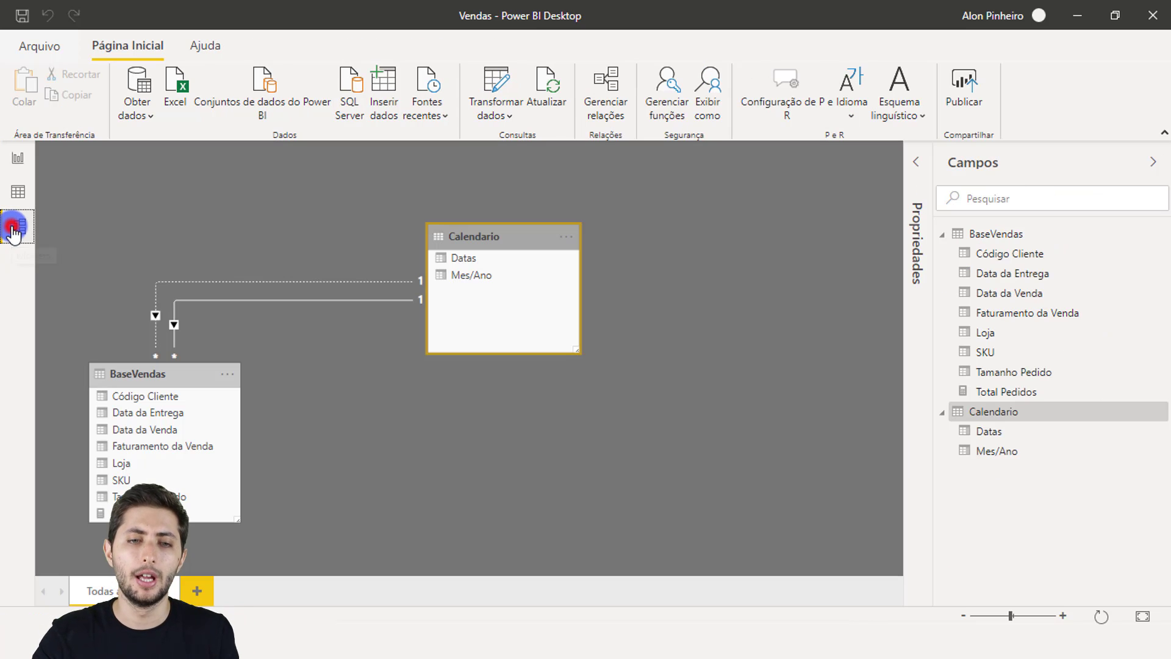
{"action": "left_click", "coordinate": [204, 297]}
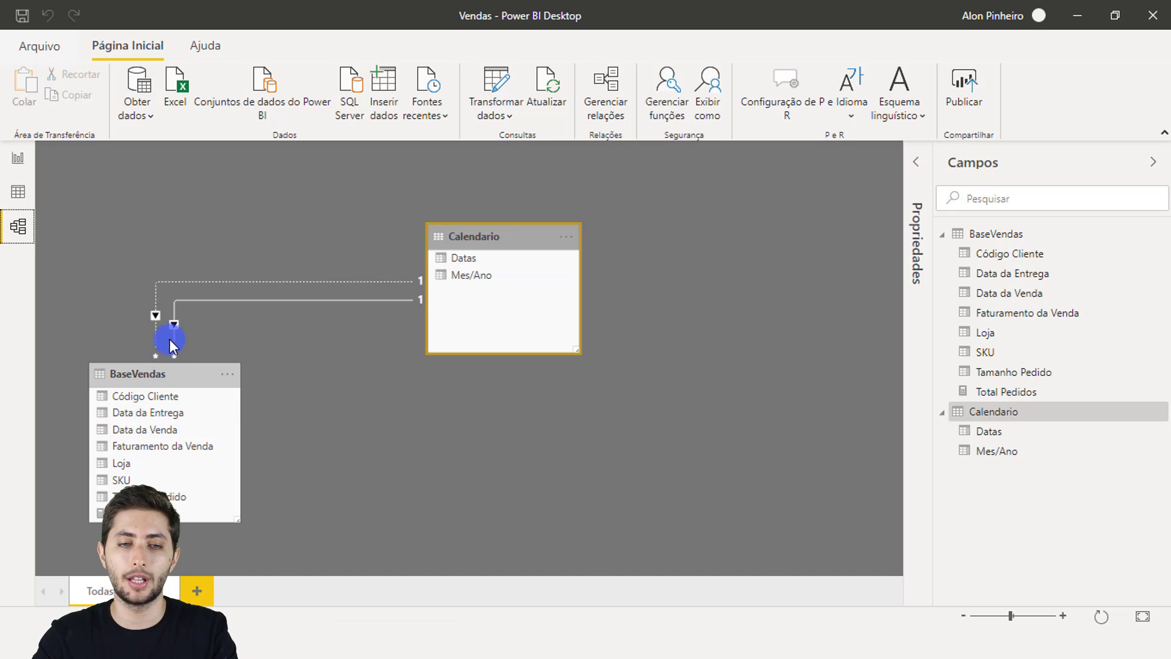
{"action": "right_click", "coordinate": [192, 298]}
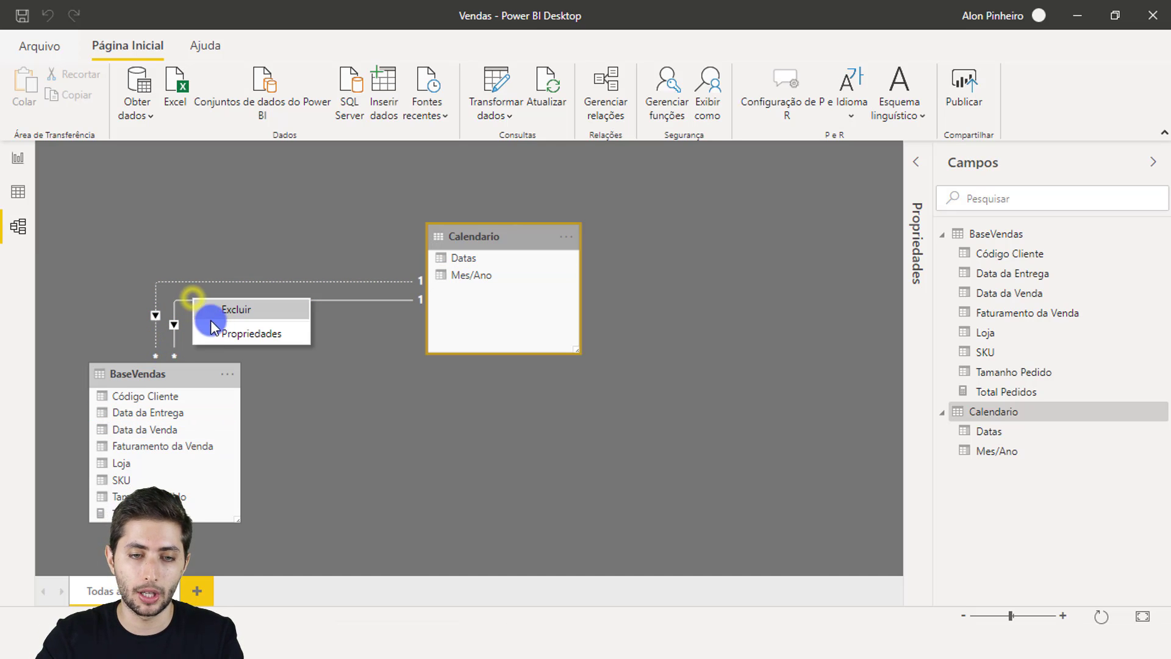
{"action": "left_click", "coordinate": [221, 332]}
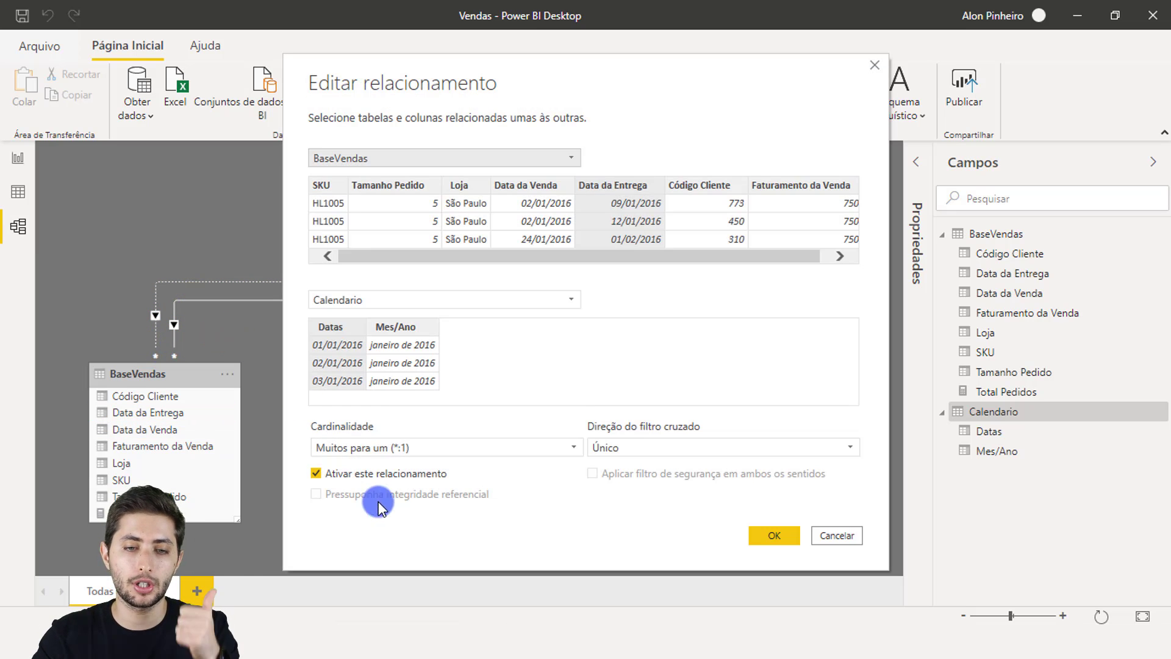
{"action": "left_click", "coordinate": [338, 474]}
{"action": "left_click", "coordinate": [771, 532]}
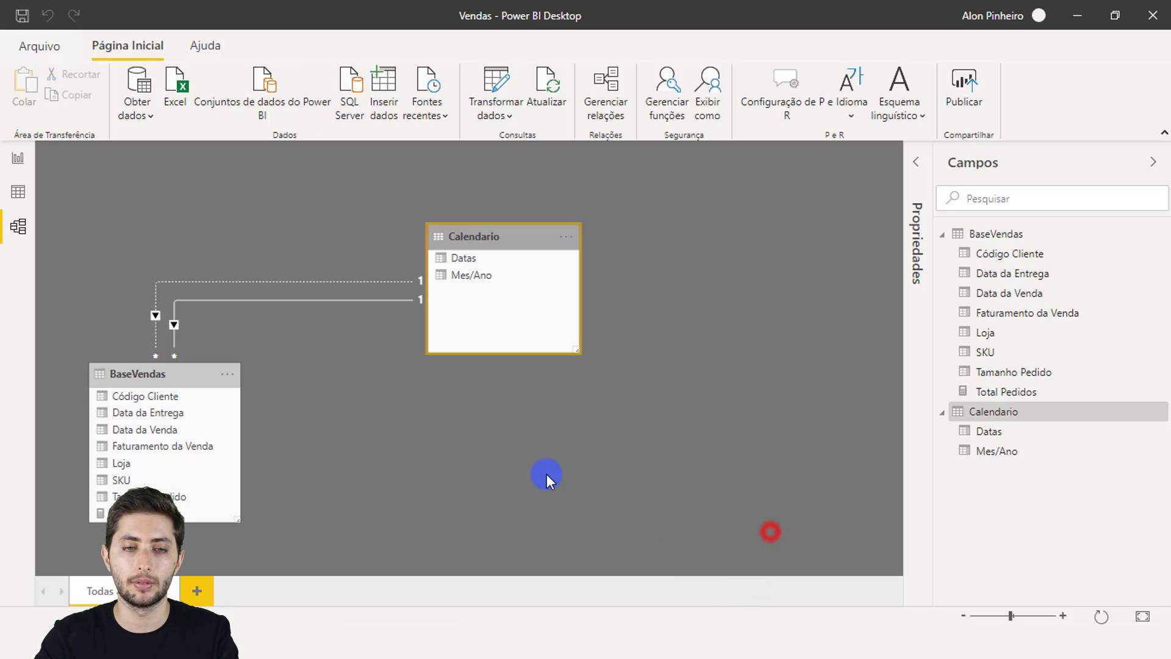
- Reactivate the relationship between Data da Venda in BaseVendas and Datas in Calendario
{"action": "left_click", "coordinate": [217, 283]}
{"action": "right_click", "coordinate": [217, 284]}
{"action": "left_click", "coordinate": [250, 317]}
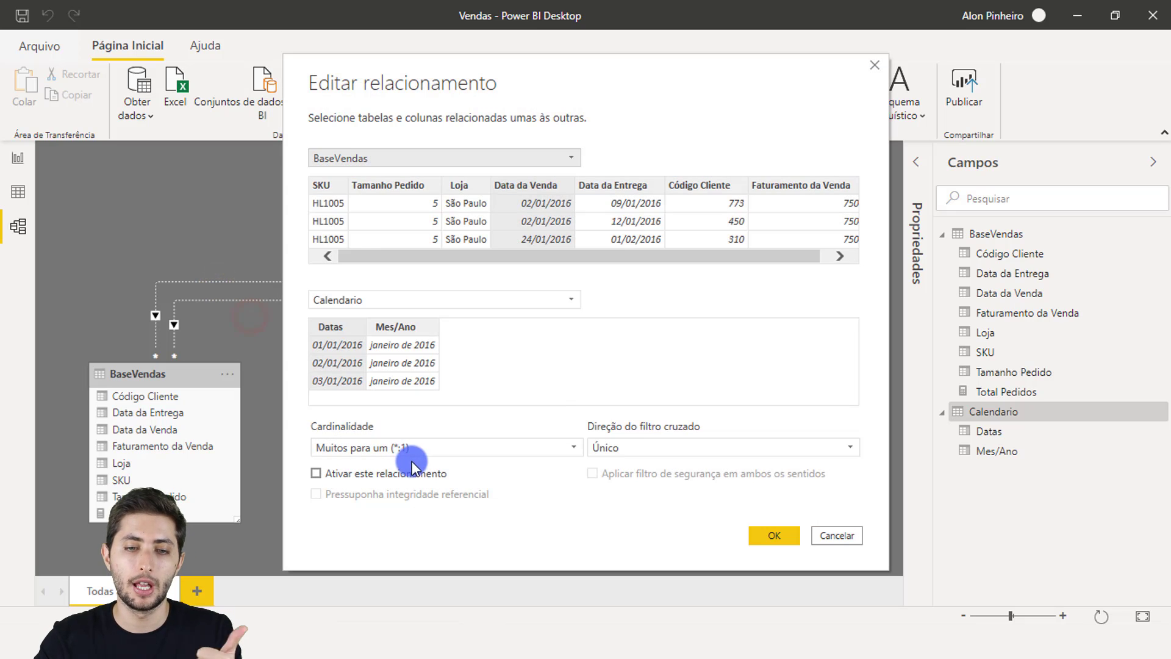
{"action": "left_click", "coordinate": [400, 471]}
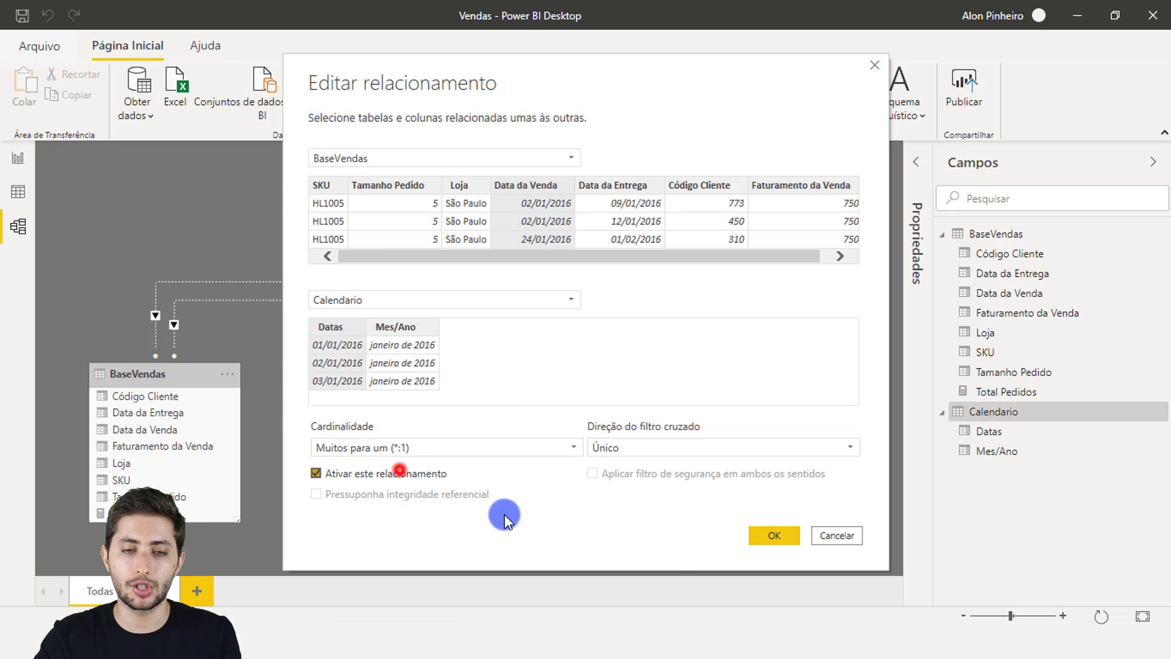
{"action": "left_click", "coordinate": [774, 535]}
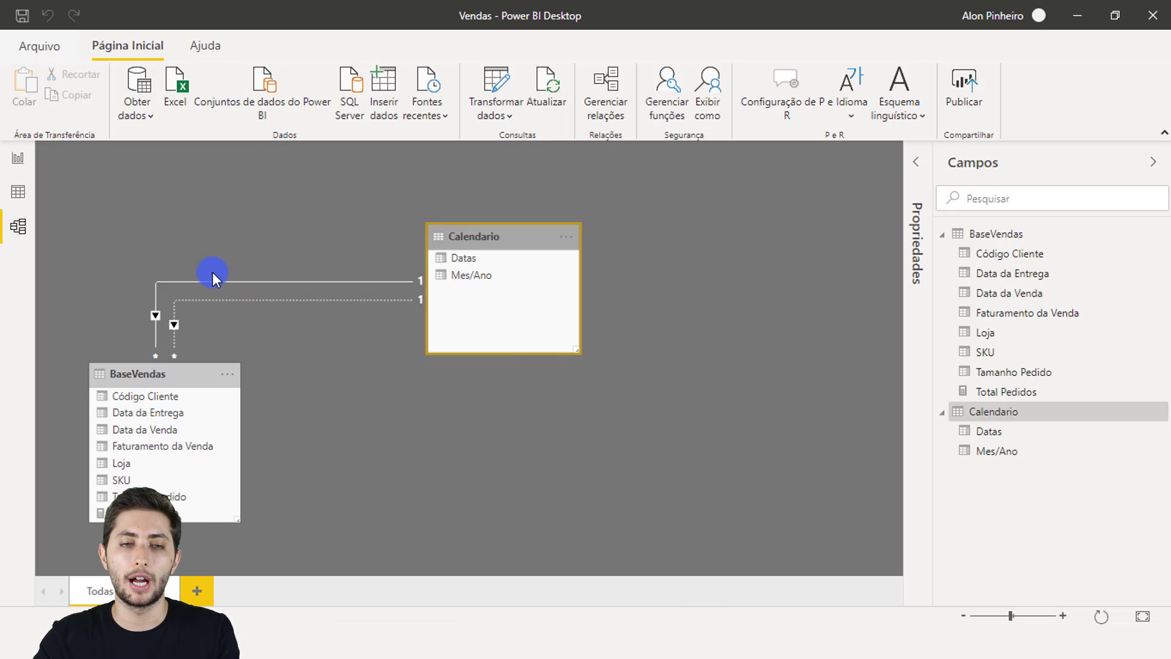
- Review the Total Pedidos matrix, the two date relationships in the model and the BaseVendas fields
{"action": "left_click", "coordinate": [18, 158]}
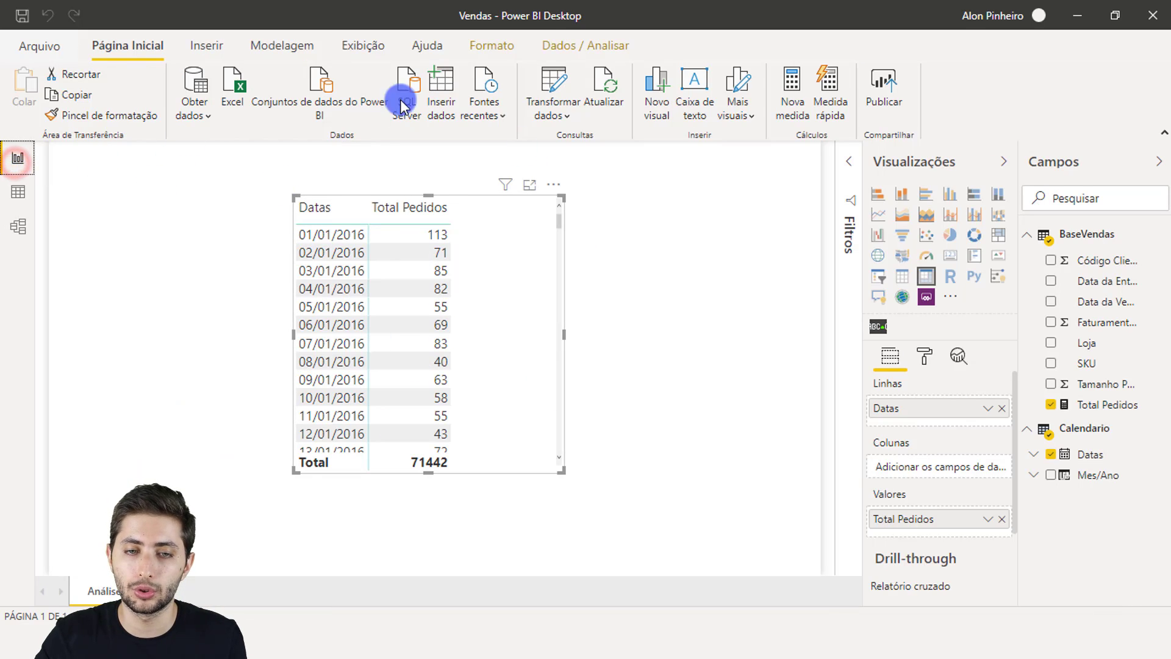
{"action": "left_click", "coordinate": [309, 173]}
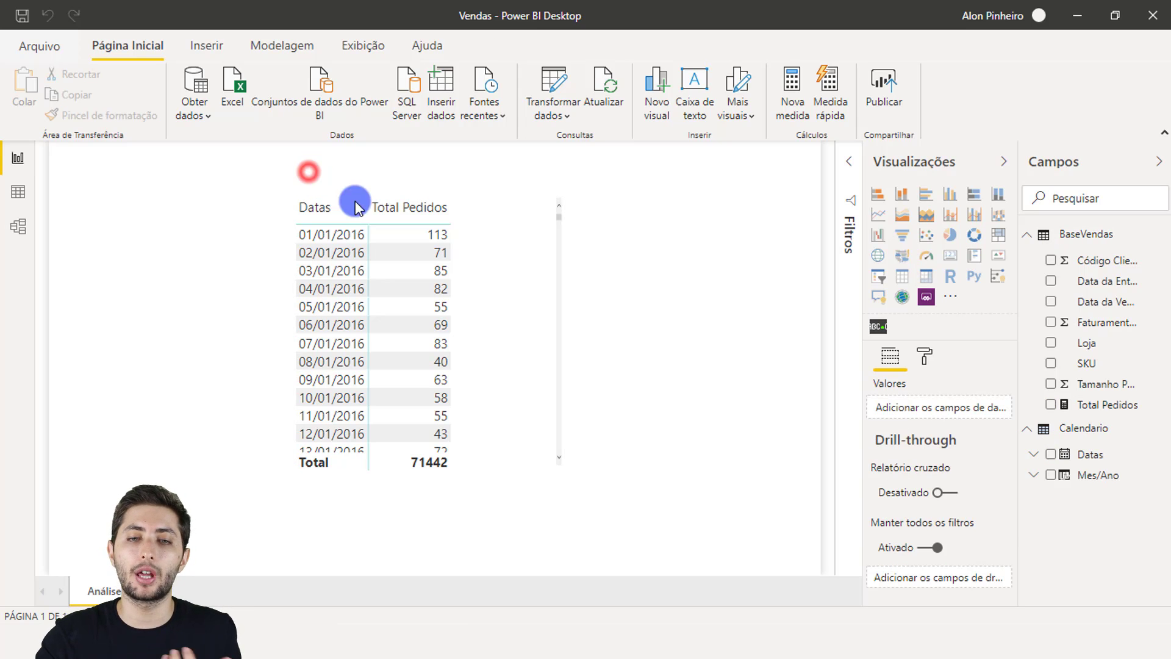
{"action": "left_click", "coordinate": [474, 288]}
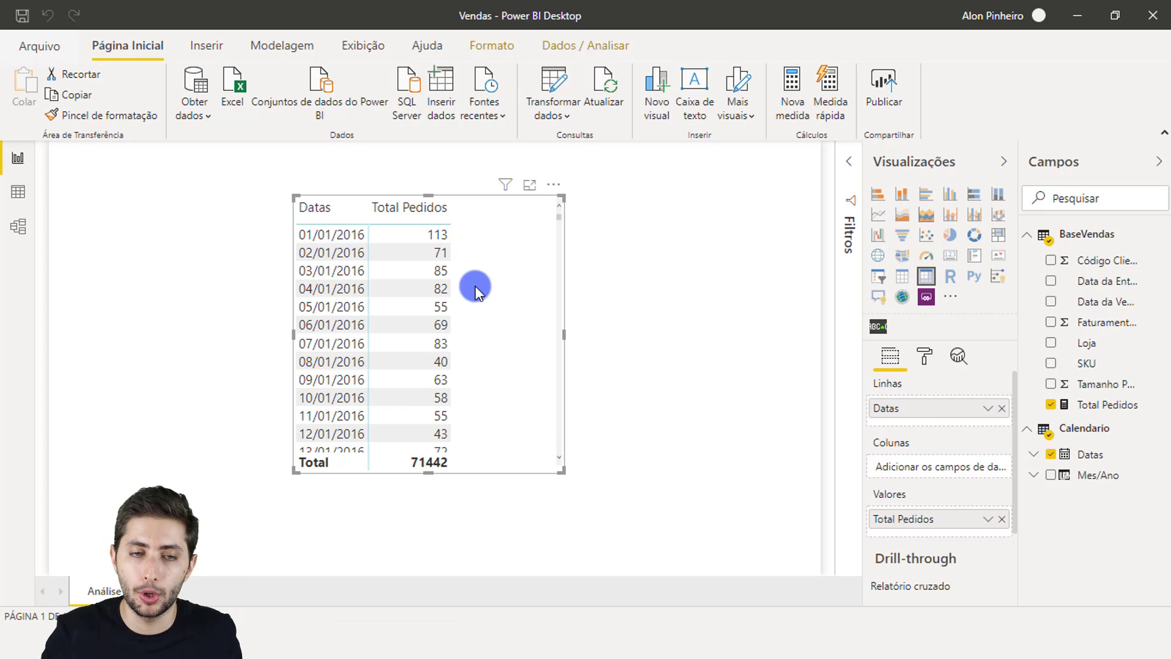
{"action": "left_click", "coordinate": [18, 226]}
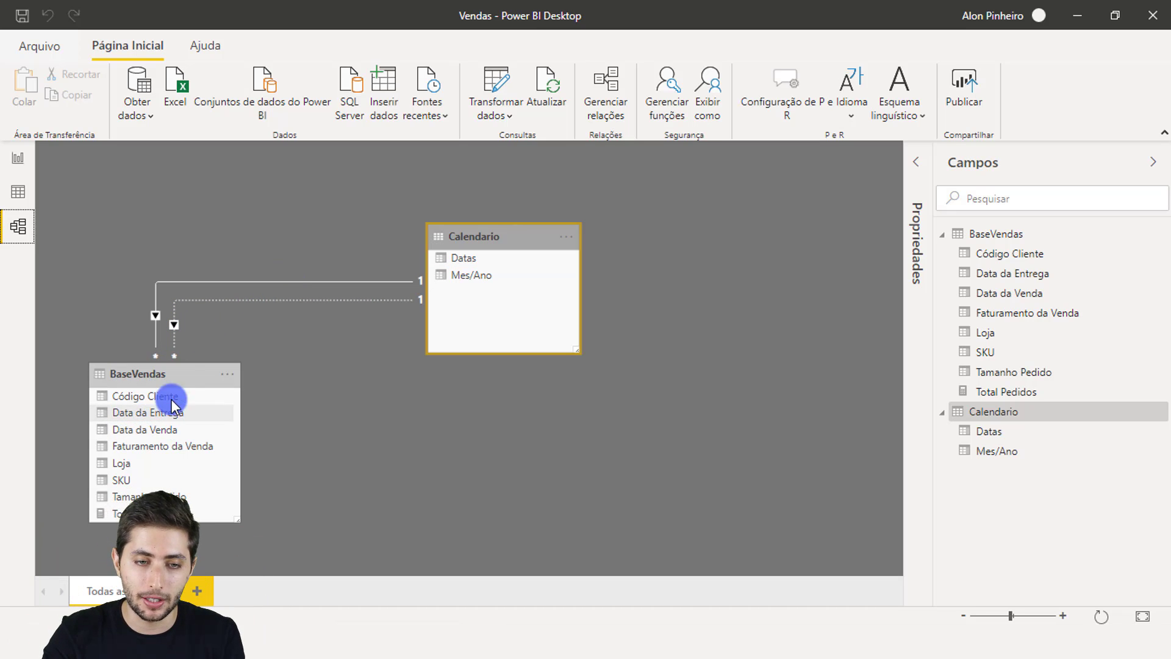
{"action": "left_click", "coordinate": [8, 165]}
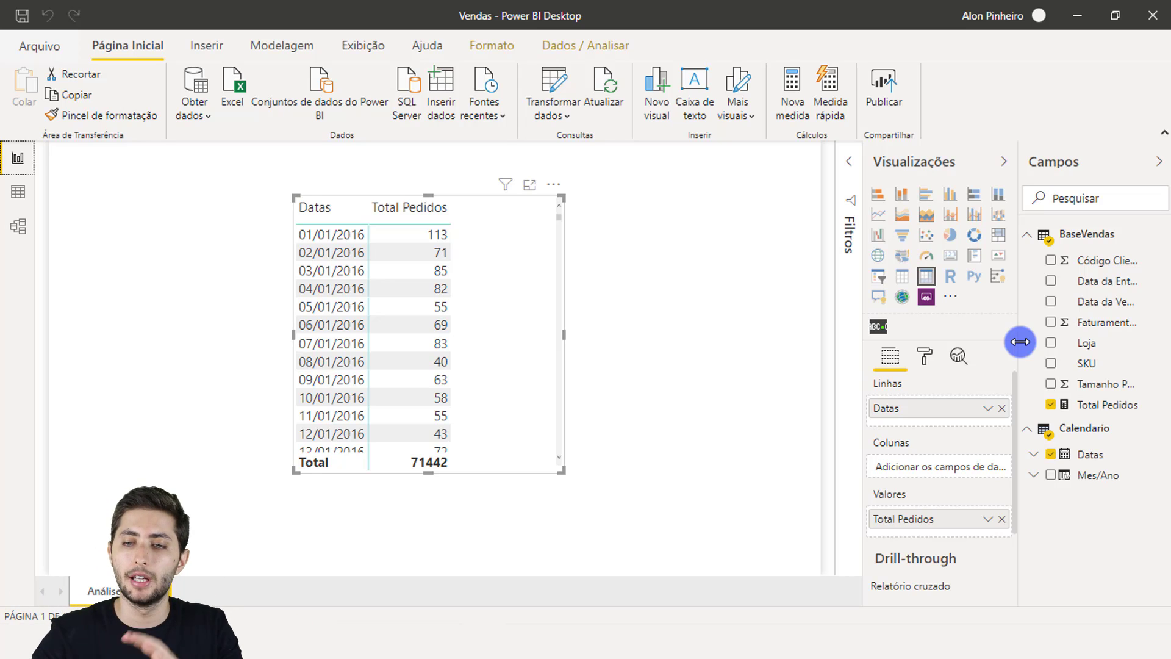
{"action": "key", "text": "ctrl+2"}
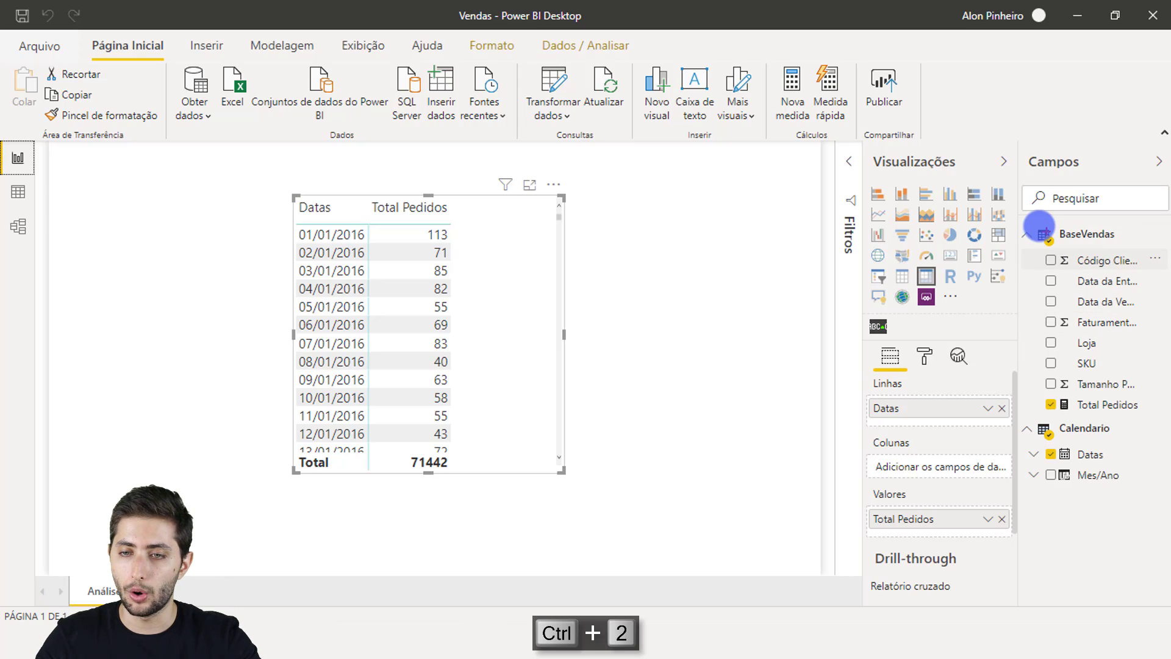
{"action": "mouse_move", "coordinate": [1017, 212]}
{"action": "left_mouse_down"}
{"action": "mouse_move", "coordinate": [1166, 390]}
{"action": "mouse_move", "coordinate": [1168, 427]}
{"action": "left_mouse_up"}
{"action": "key", "text": "Escape"}
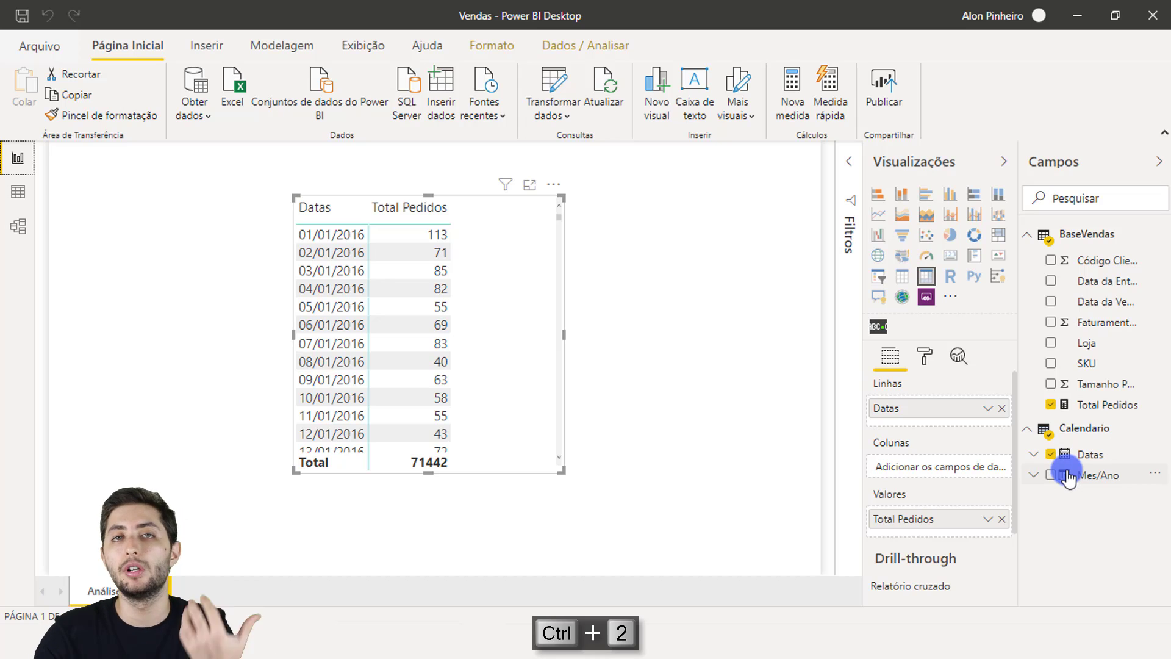
- Move the Total Pedidos matrix lower on the report page to clear the formula bar, discarding the blank measure draft
{"action": "right_click", "coordinate": [1096, 282]}
{"action": "left_click", "coordinate": [984, 72]}
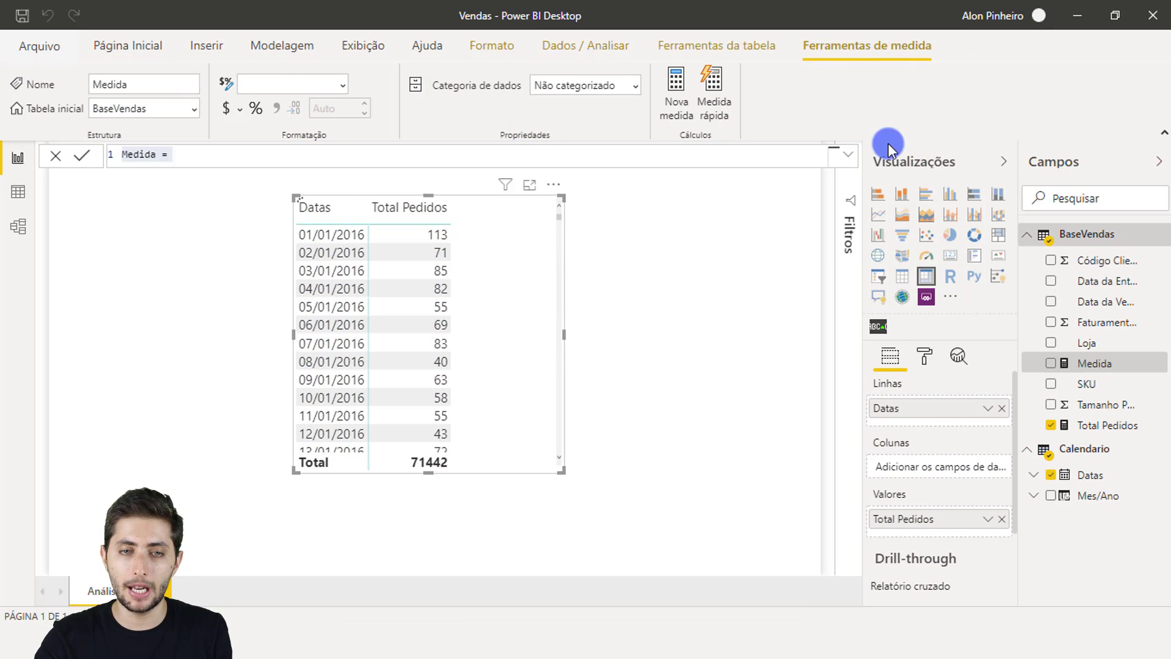
{"action": "scroll", "coordinate": [390, 154], "scroll_direction": "up", "scroll_amount": 3}
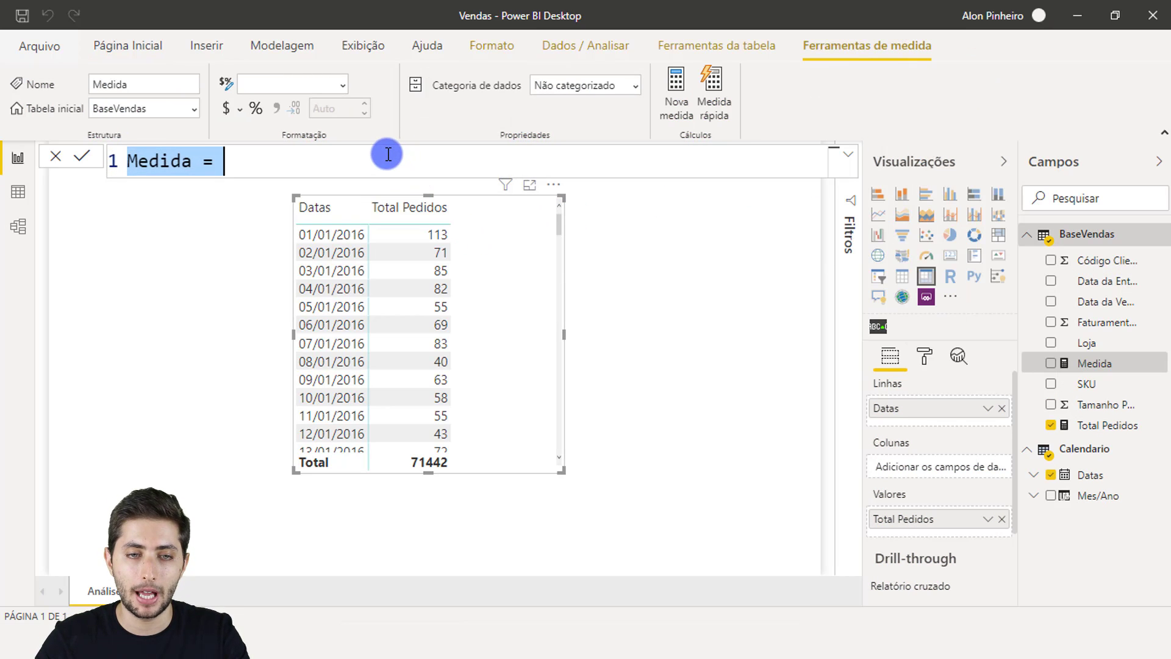
{"action": "left_click_drag", "start_coordinate": [511, 282], "coordinate": [511, 385]}
{"action": "left_click", "coordinate": [391, 159]}
{"action": "key", "text": "Escape"}
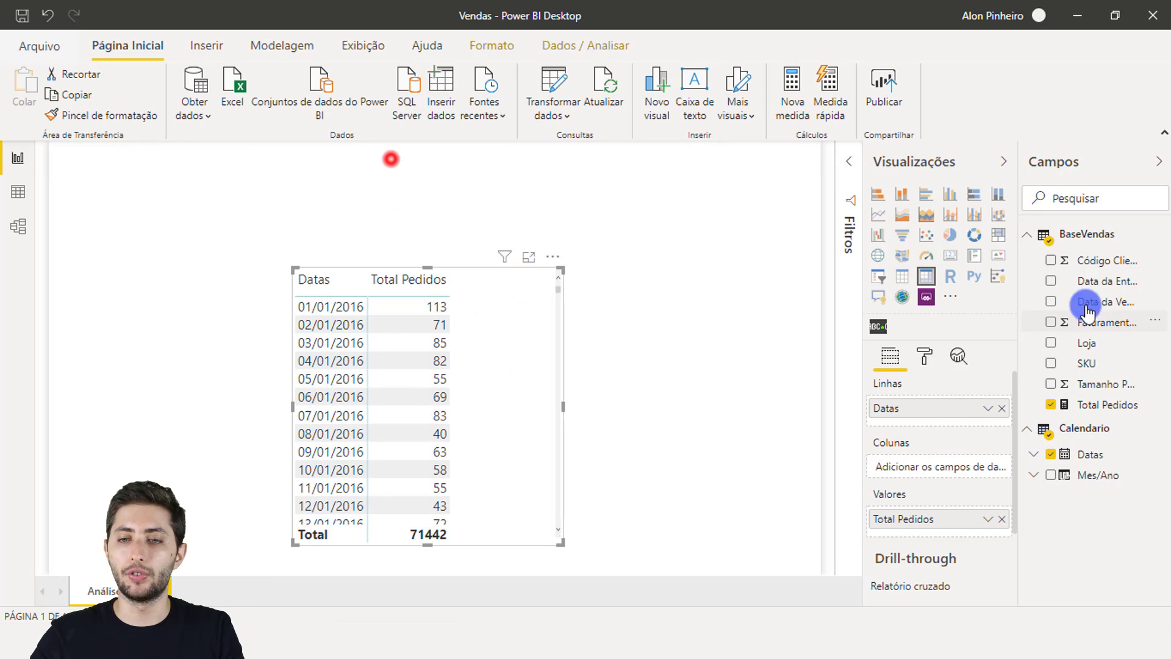
- Create a new measure in the BaseVendas table named Total de Entregas
{"action": "right_click", "coordinate": [1102, 308]}
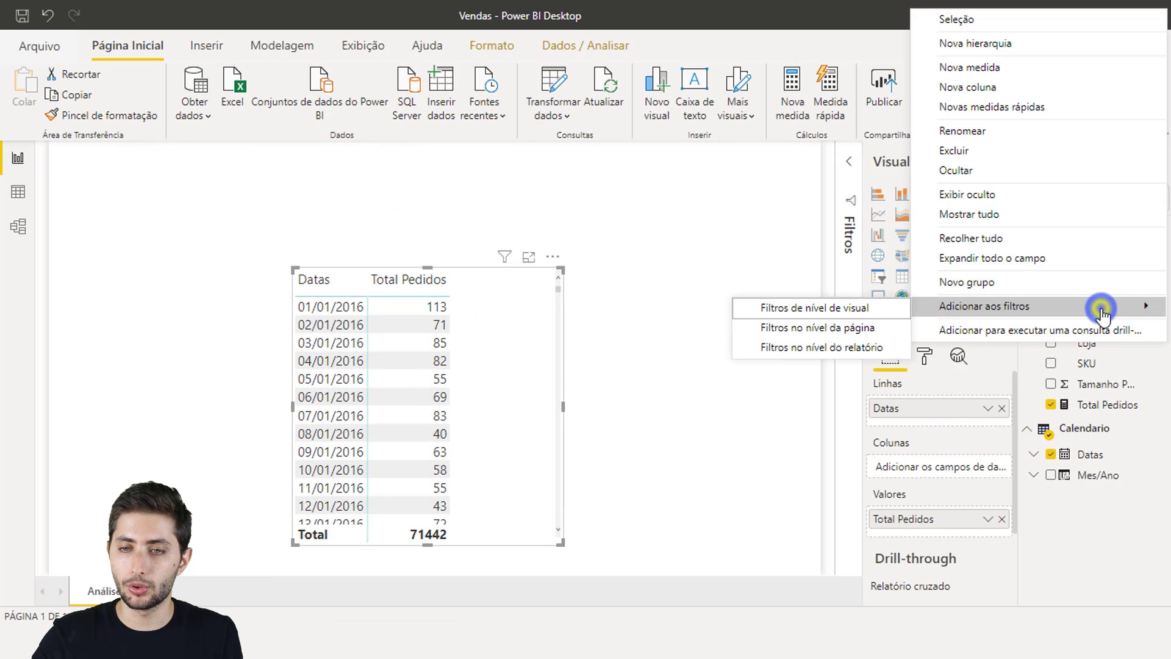
{"action": "left_click", "coordinate": [976, 66]}
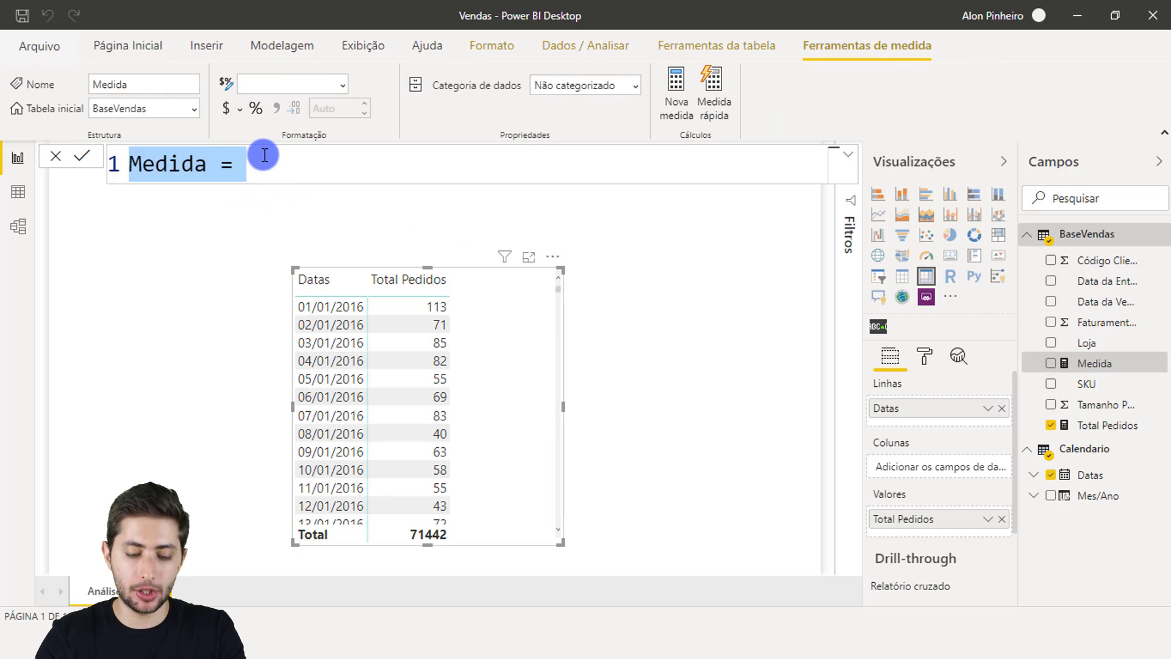
{"action": "type", "text": "Total de E"}
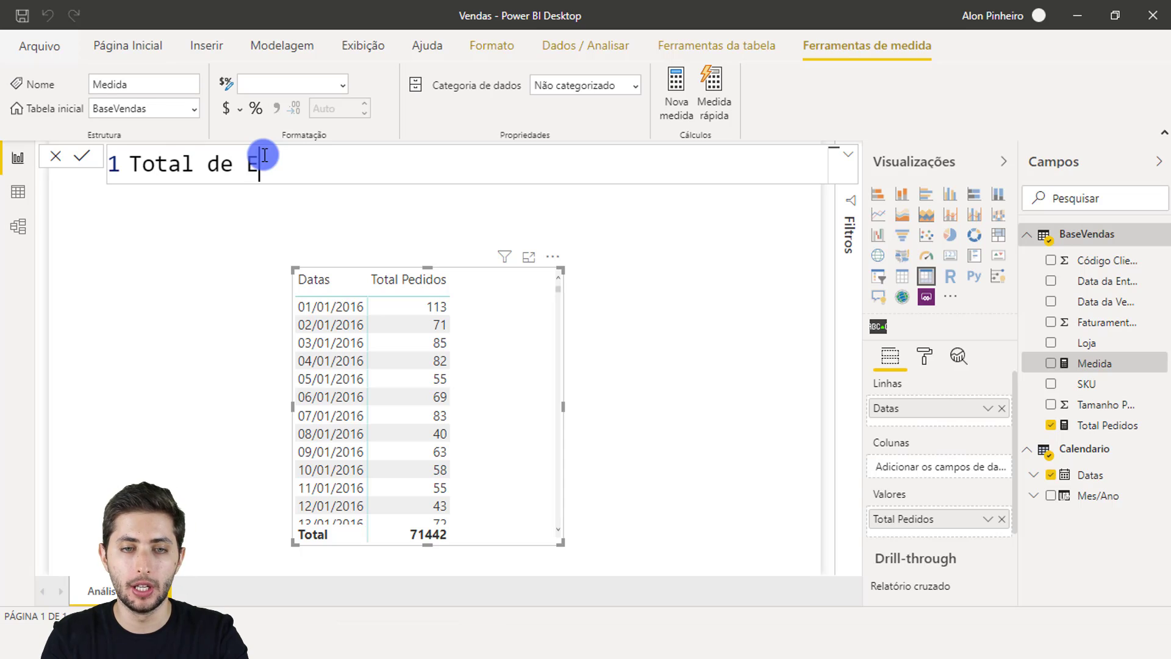
{"action": "type", "text": "ntregas ="}
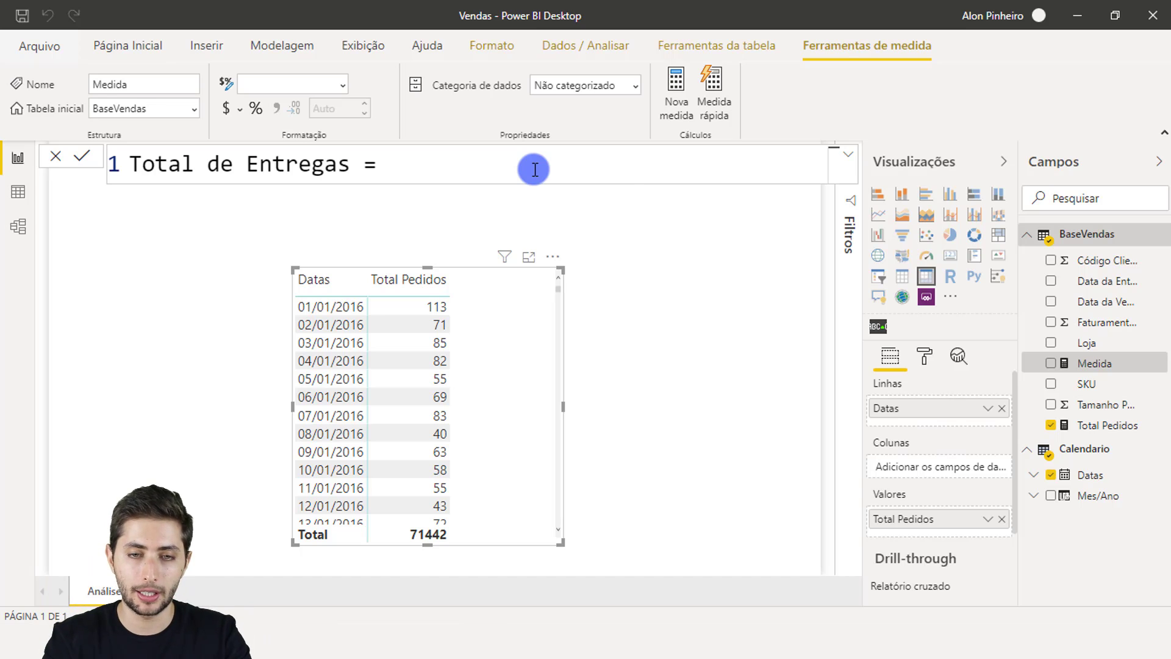
- Start the measure's formula with CALCULATE(SUM(BaseVendas[Tamanho Pedido]); leaving it open for a filter argument
{"action": "type", "text": "calcu"}
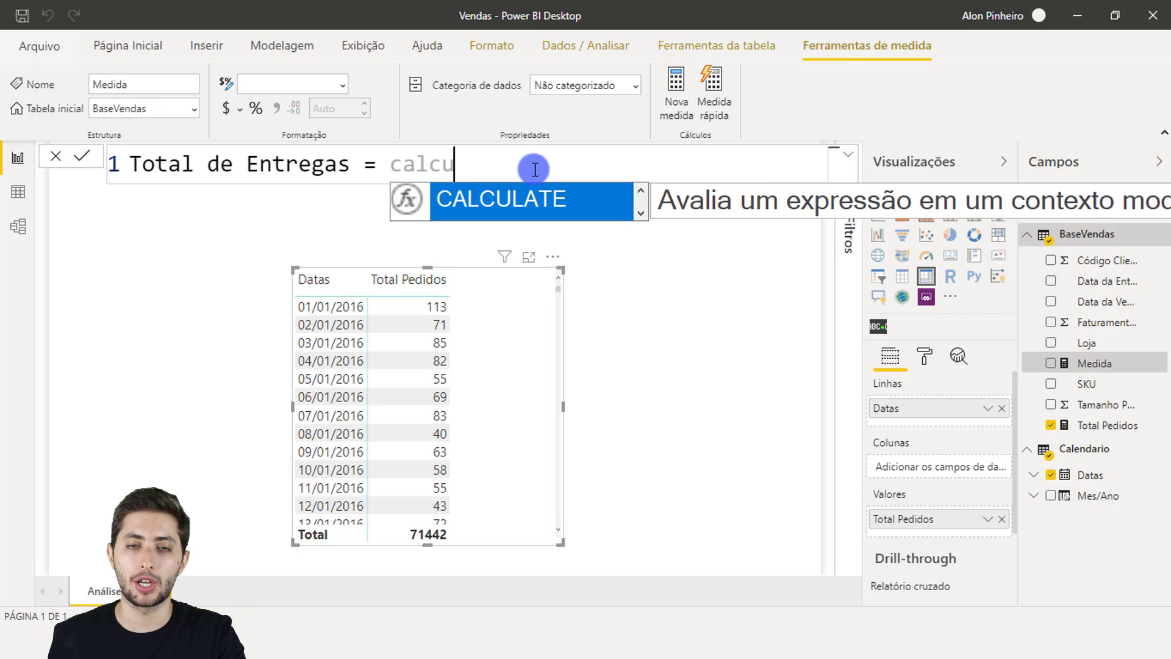
{"action": "key", "text": "Tab"}
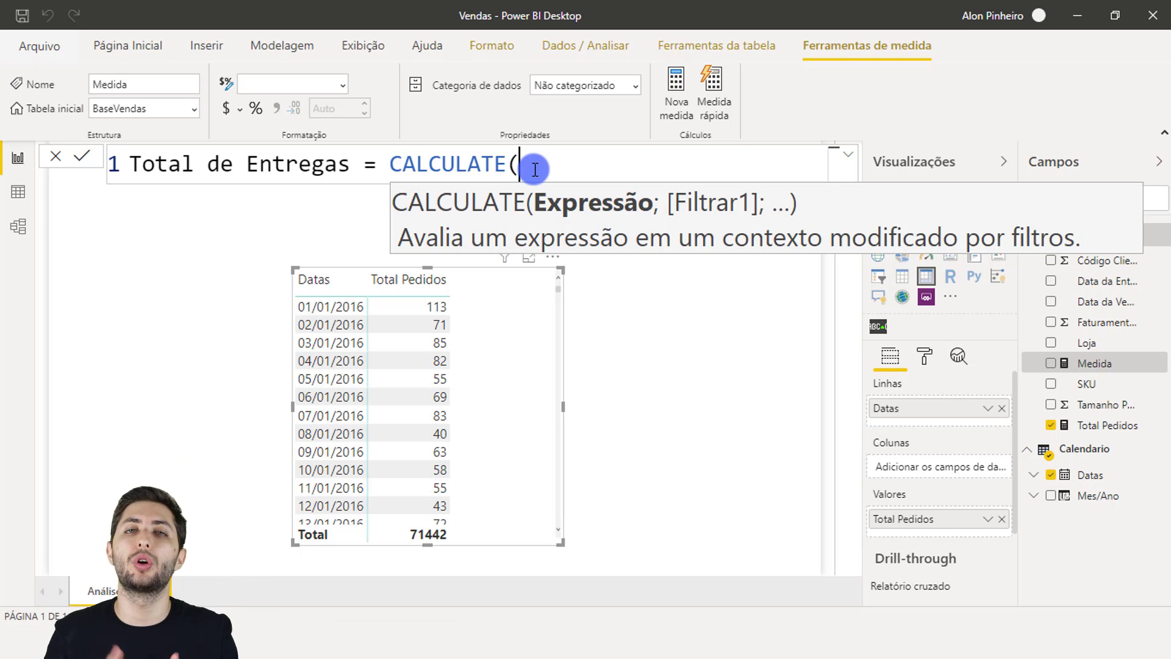
{"action": "type", "text": "sum"}
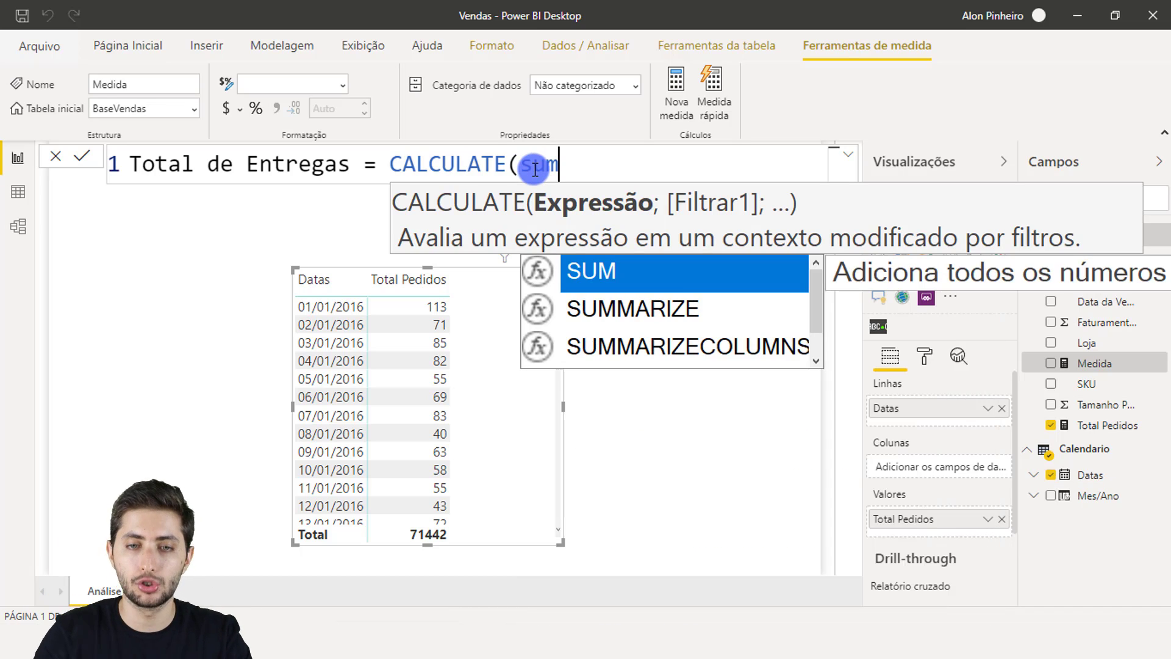
{"action": "key", "text": "Tab"}
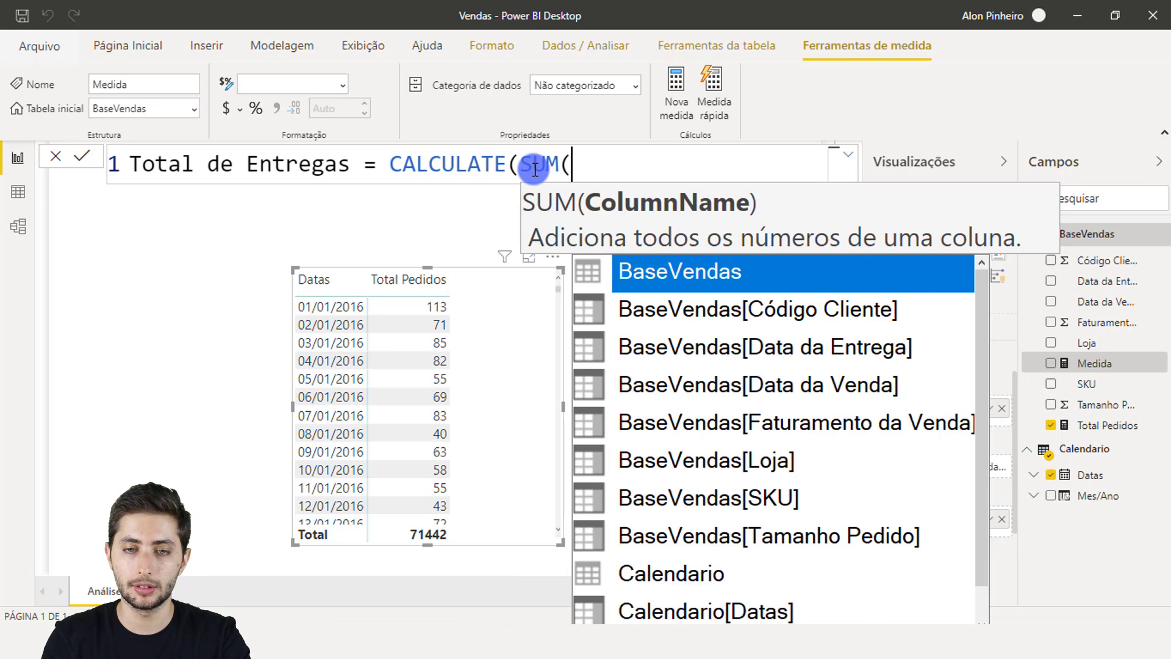
{"action": "type", "text": "tama"}
{"action": "key", "text": "Tab"}
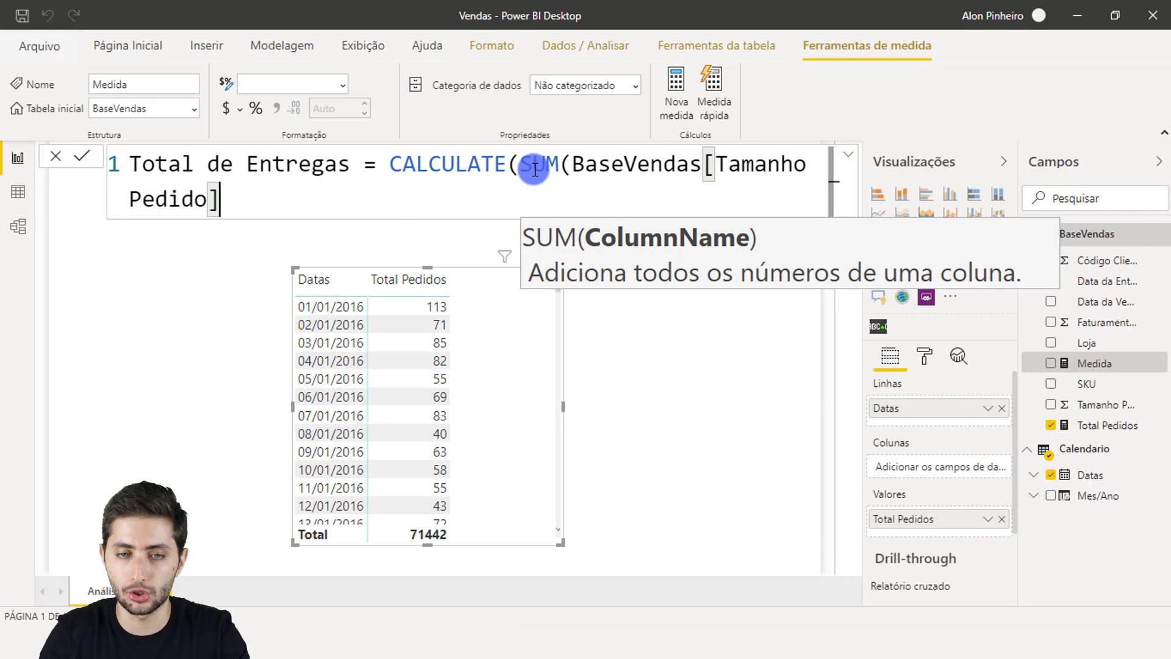
{"action": "type", "text": ")"}
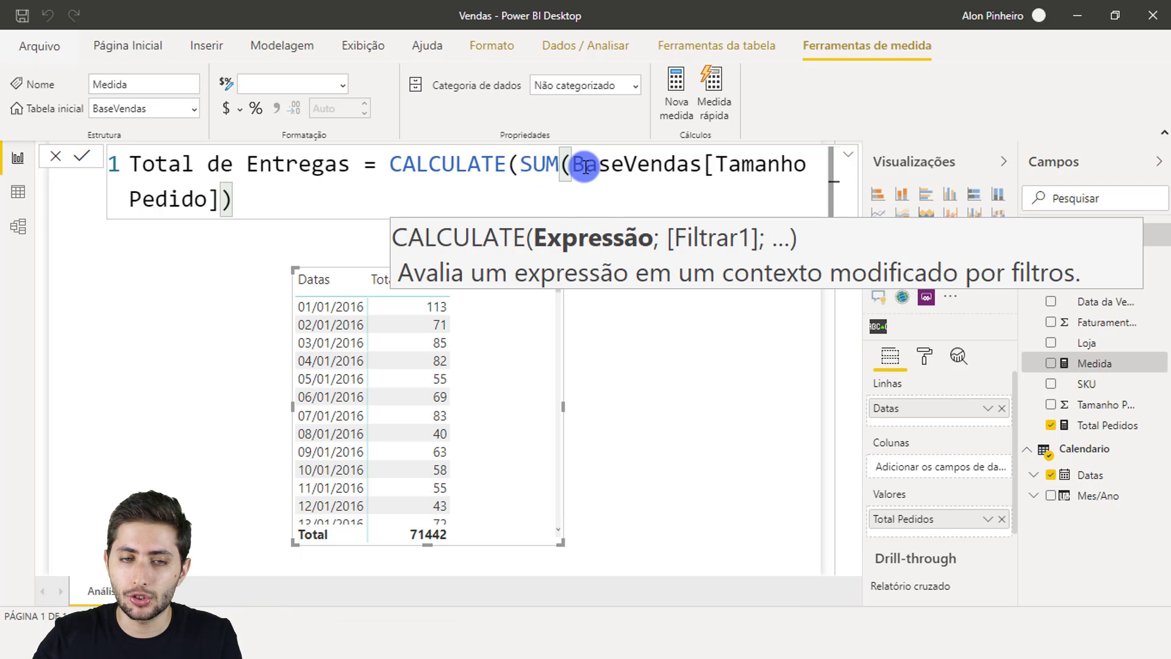
{"action": "type", "text": ";"}
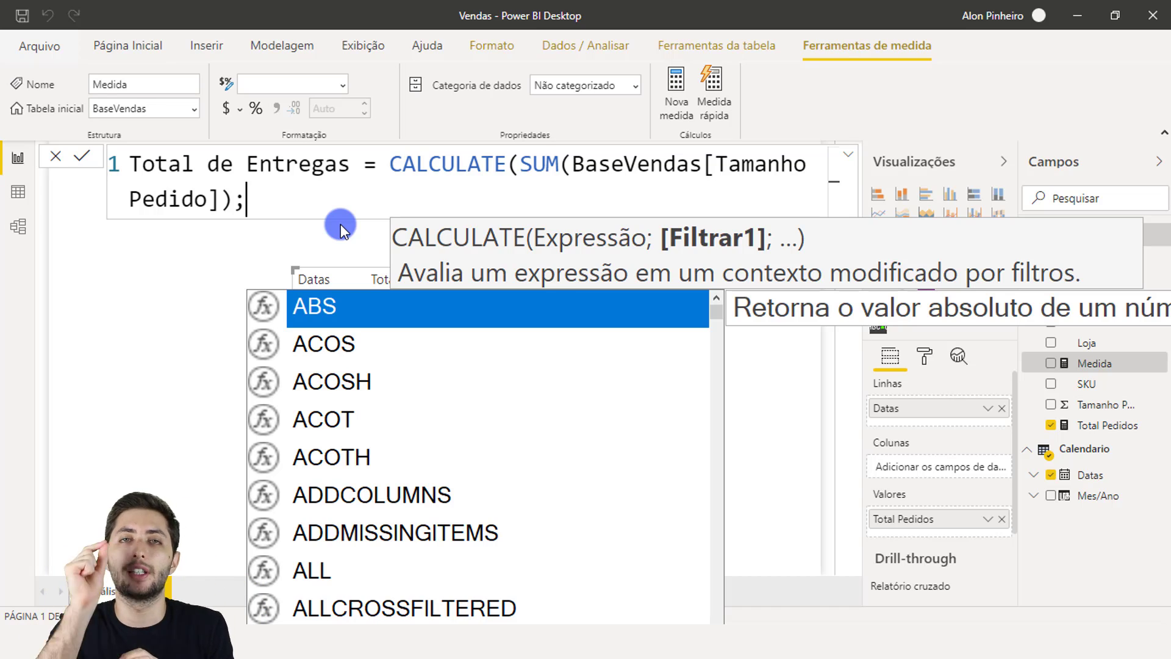
- Add the filter argument USERELATIONSHIP(BaseVendas[Data da Entrega];Calendario[Datas]) to the CALCULATE formula
{"action": "type", "text": "usere"}
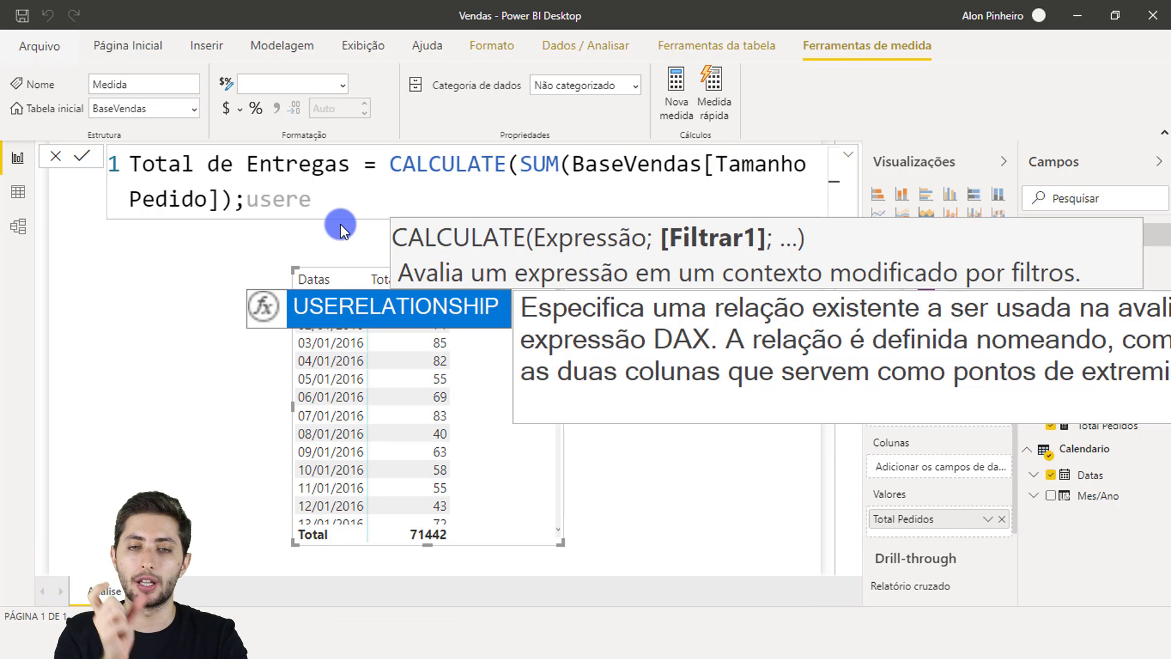
{"action": "key", "text": "Tab"}
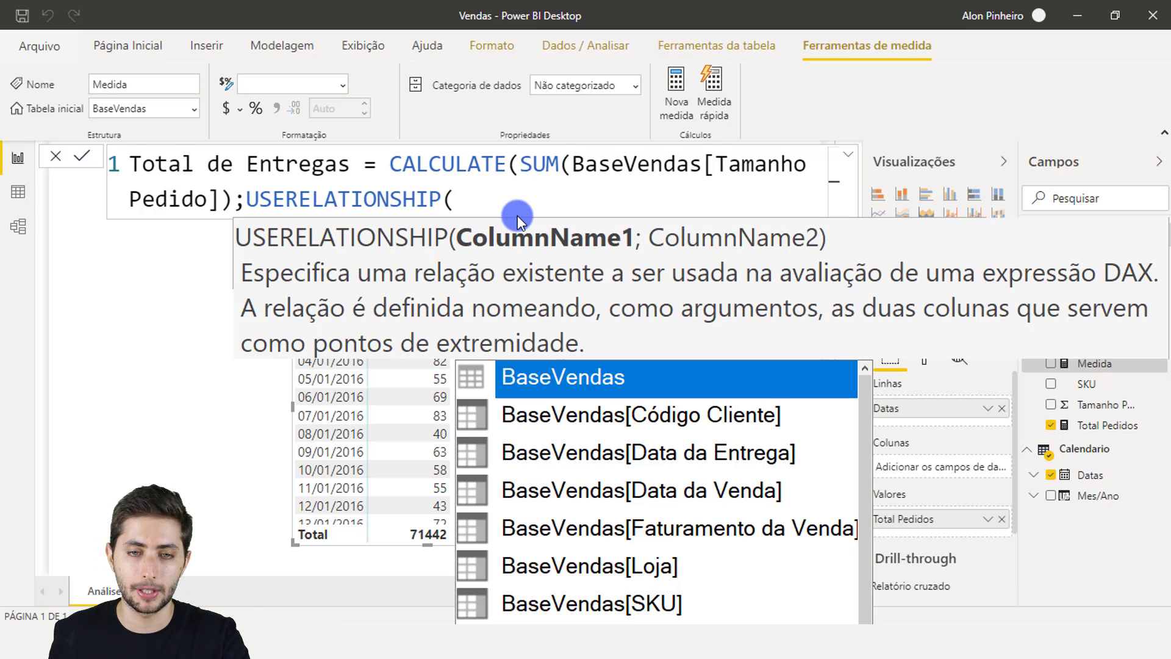
{"action": "type", "text": "data"}
{"action": "key", "text": "Tab"}
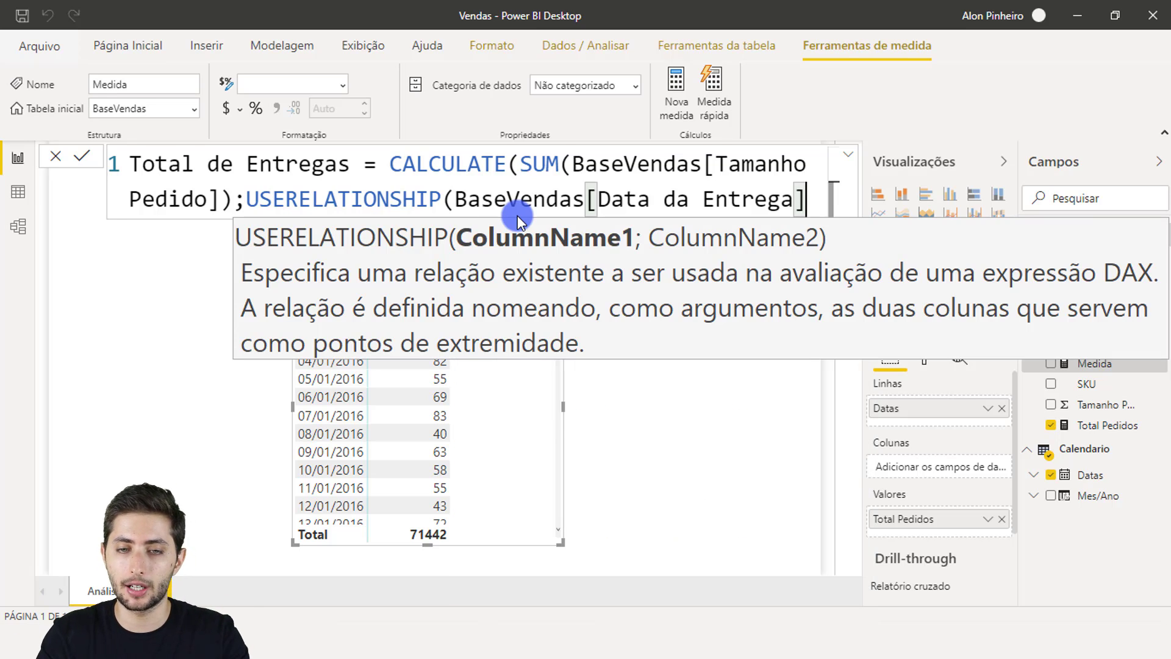
{"action": "type", "text": ";"}
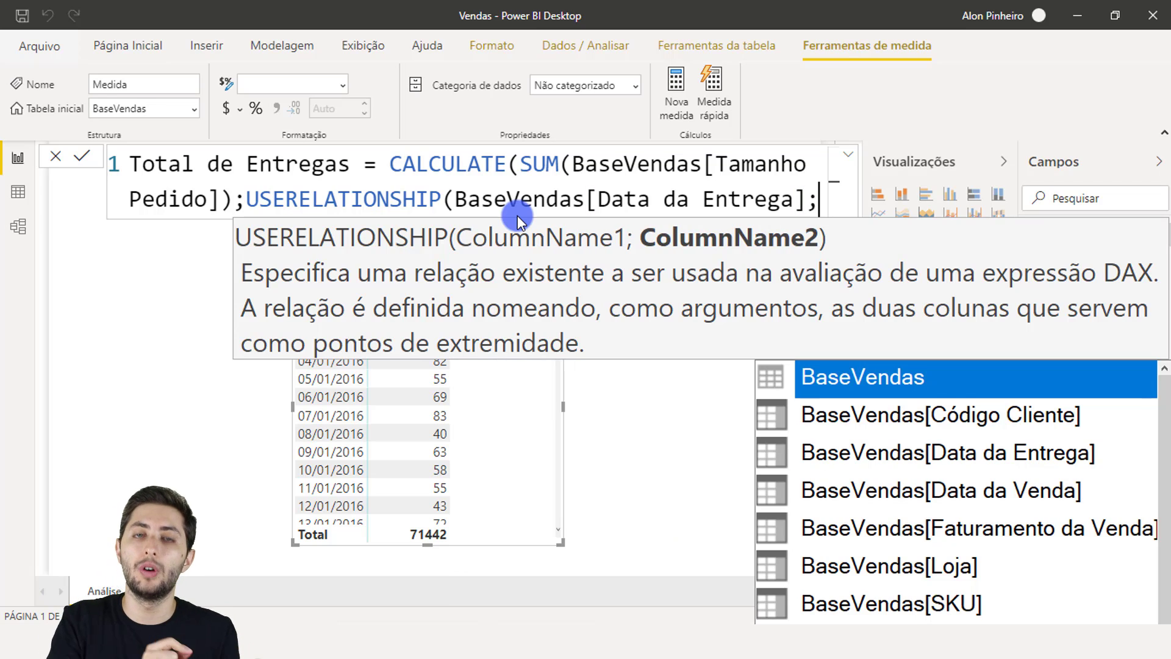
{"action": "type", "text": "datas"}
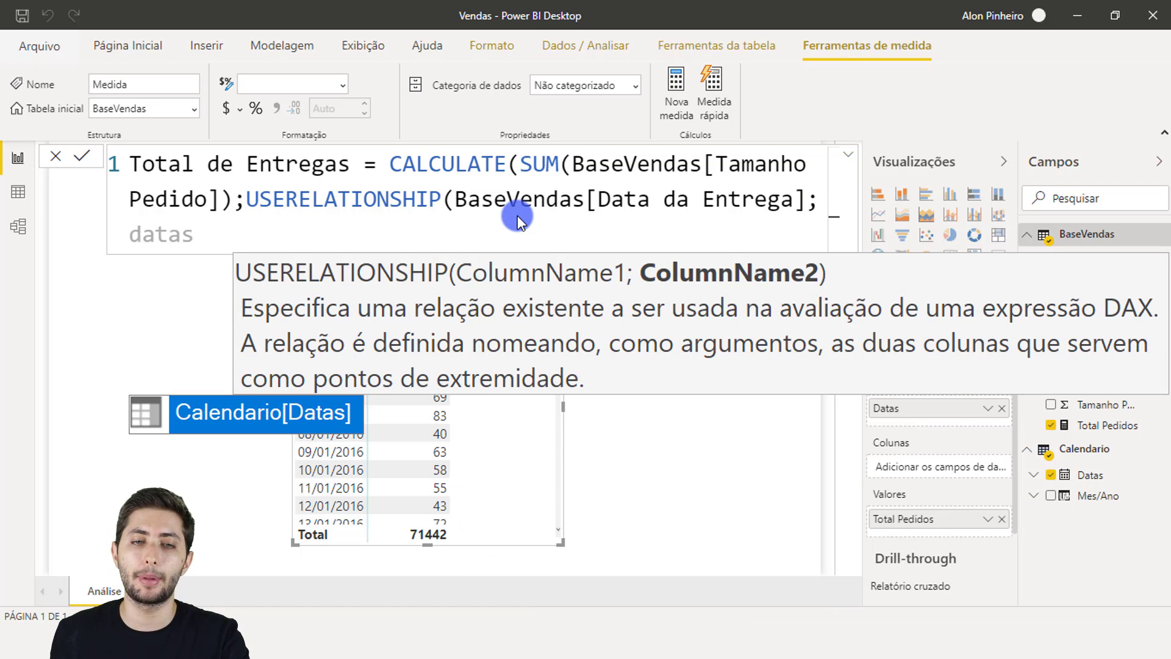
{"action": "key", "text": "Tab"}
{"action": "key", "text": "Escape"}
{"action": "type", "text": ")"}
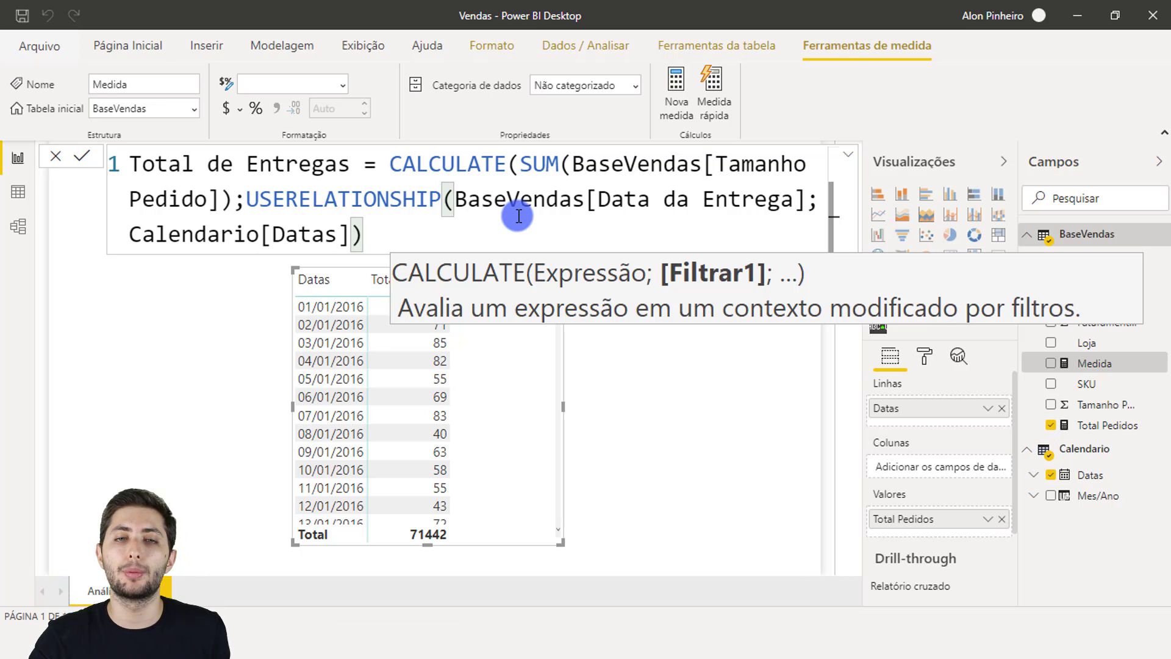
- Put the SUM and USERELATIONSHIP arguments on separate lines, close the CALCULATE parenthesis and commit the measure
{"action": "left_click", "coordinate": [519, 162]}
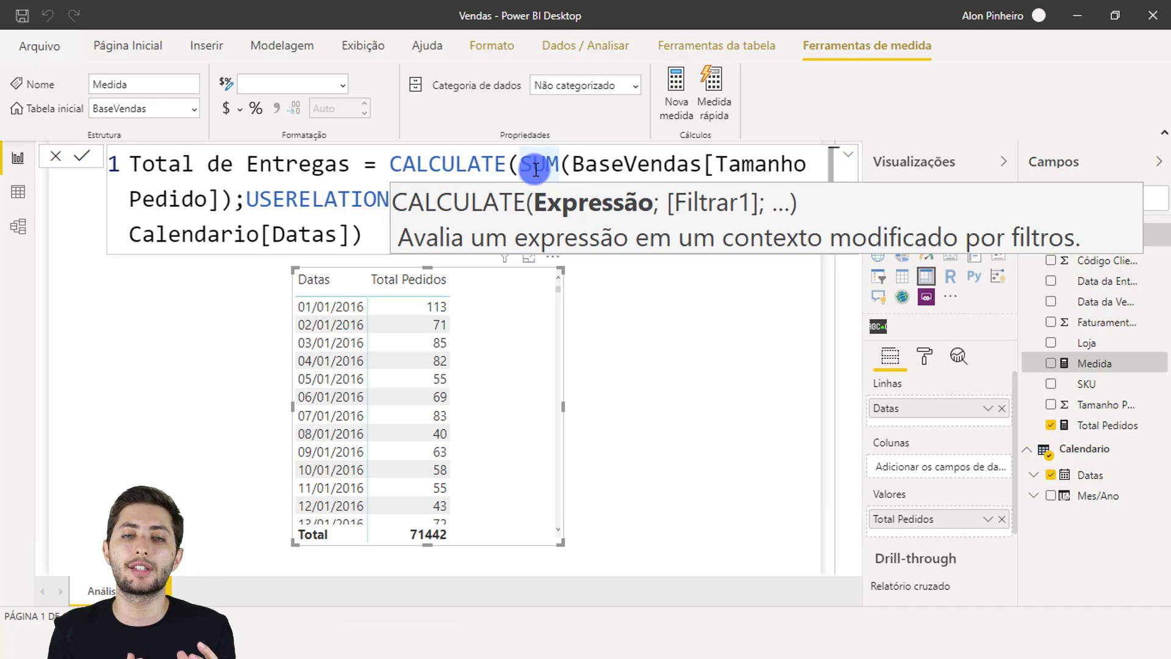
{"action": "key", "text": "shift+Return"}
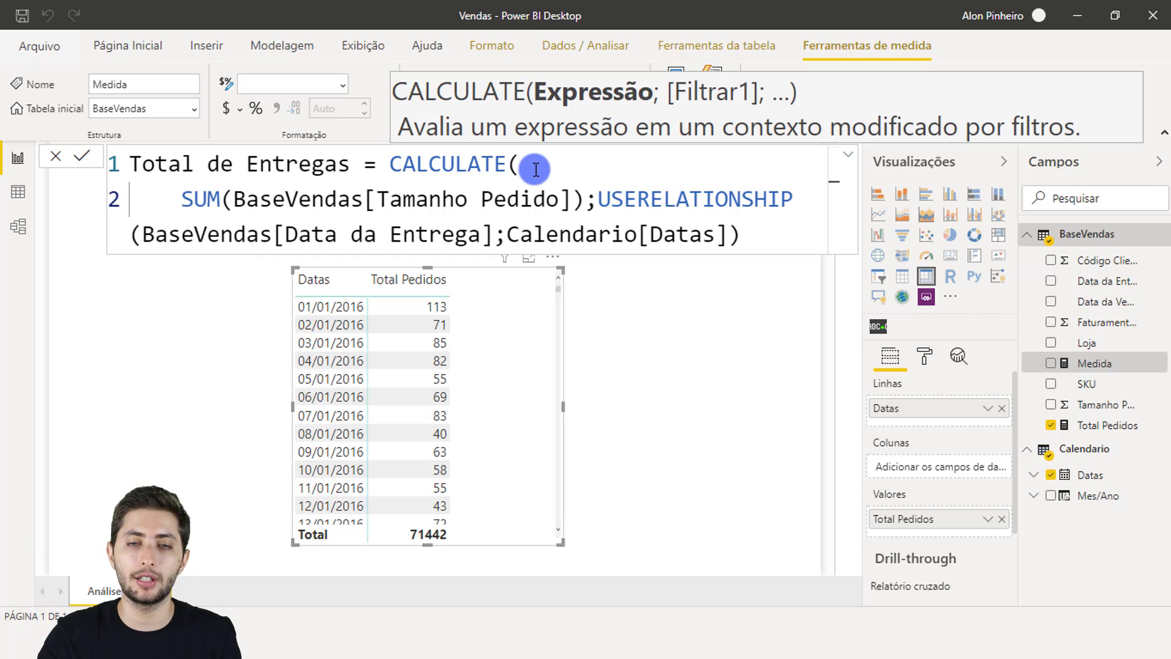
{"action": "left_click_drag", "start_coordinate": [181, 199], "coordinate": [577, 199]}
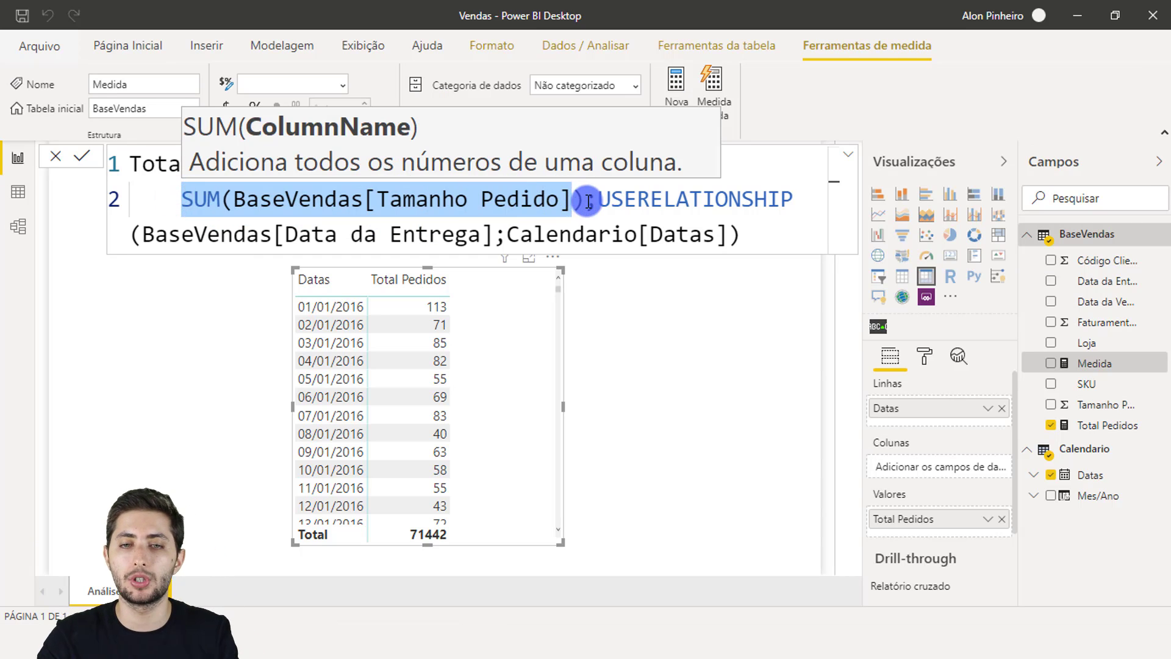
{"action": "left_click", "coordinate": [599, 201]}
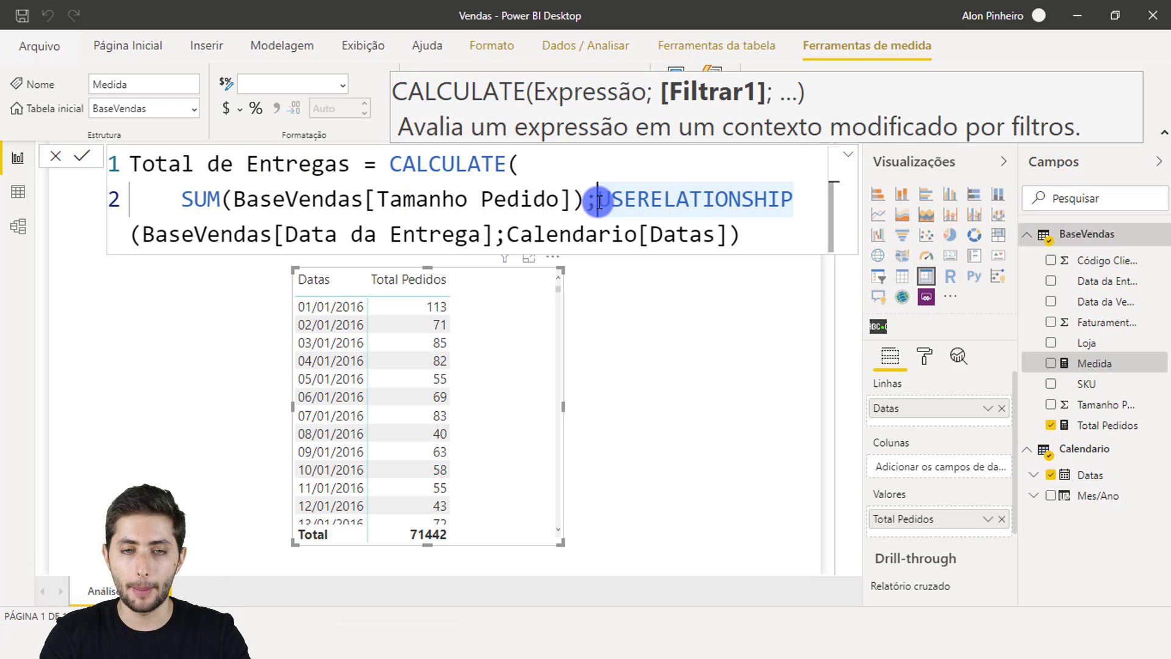
{"action": "key", "text": "shift+Return"}
{"action": "left_click", "coordinate": [497, 274]}
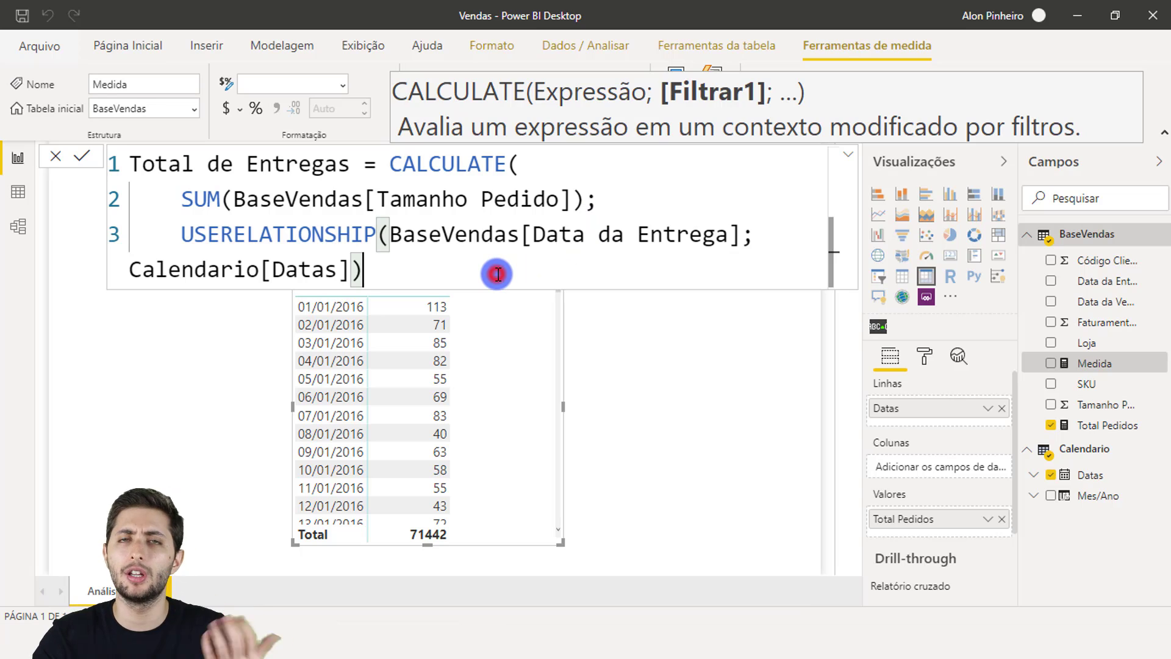
{"action": "type", "text": ")"}
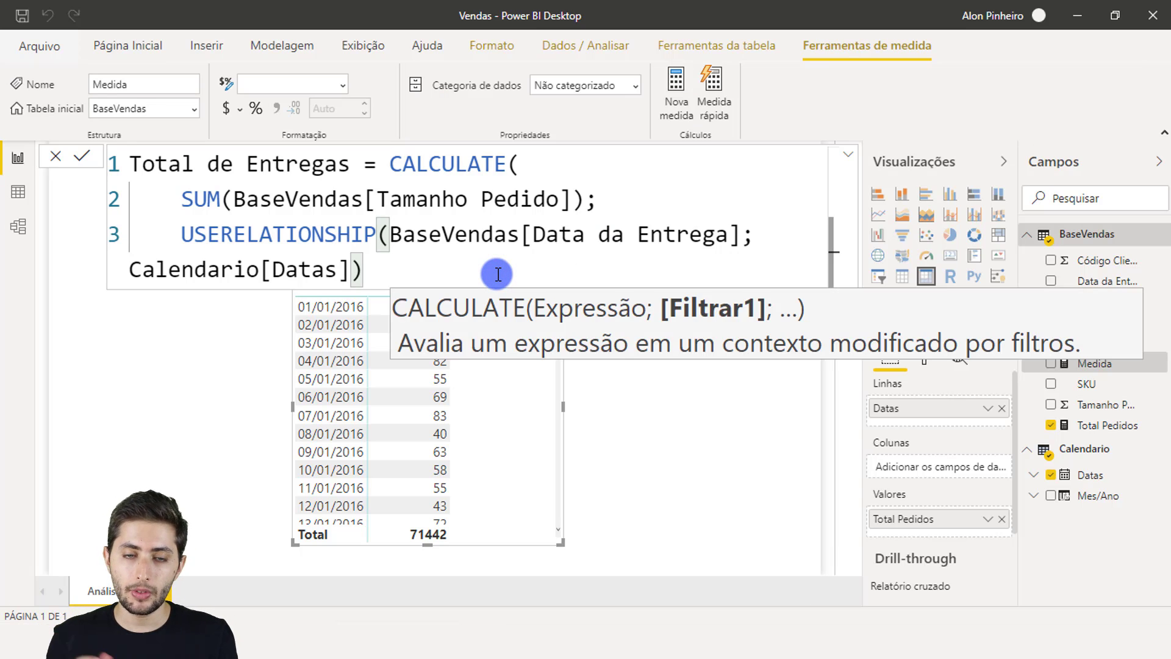
{"action": "key", "text": "Return"}
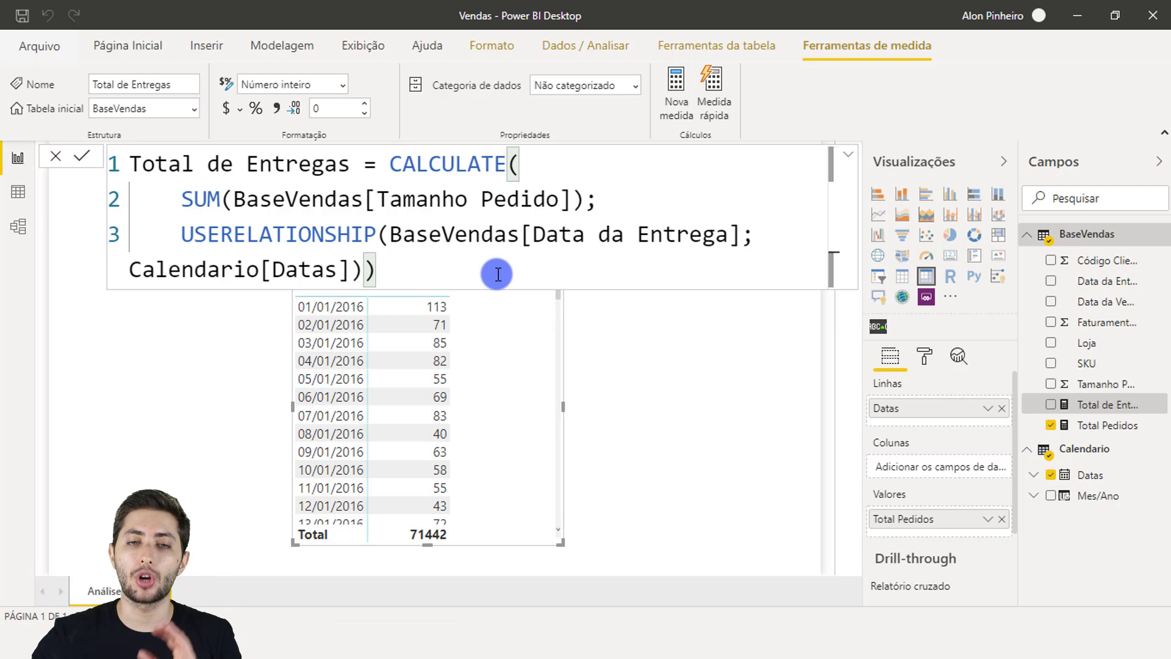
- Review the SUM expression and the two USERELATIONSHIP columns in the Total de Entregas formula
{"action": "left_click_drag", "start_coordinate": [181, 199], "coordinate": [596, 195]}
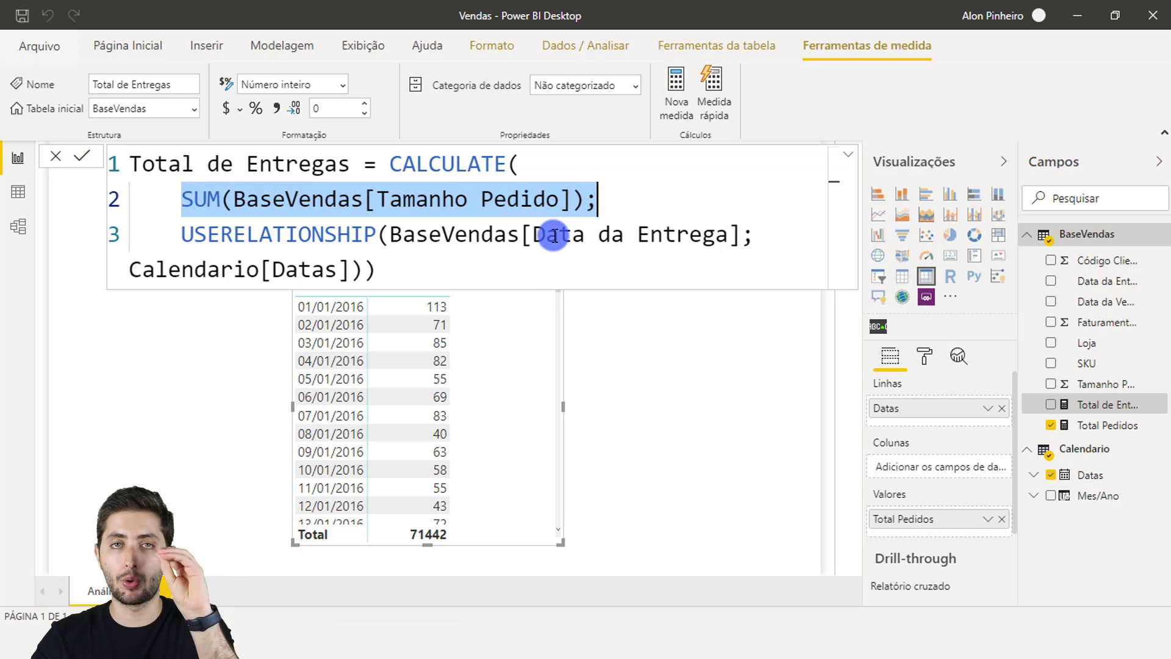
{"action": "left_click", "coordinate": [390, 232]}
{"action": "left_click_drag", "start_coordinate": [393, 233], "coordinate": [738, 235]}
{"action": "left_click_drag", "start_coordinate": [156, 268], "coordinate": [382, 272]}
{"action": "left_click", "coordinate": [383, 276]}
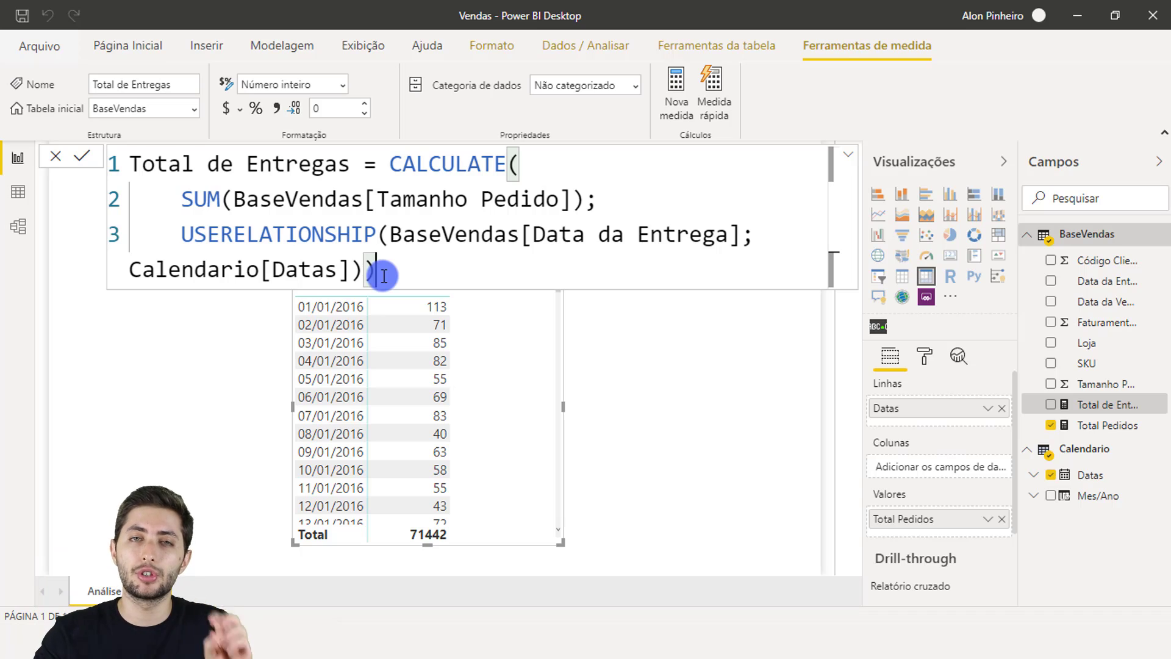
- Add the Total de Entregas measure to the matrix values below Total Pedidos
{"action": "left_click", "coordinate": [603, 353]}
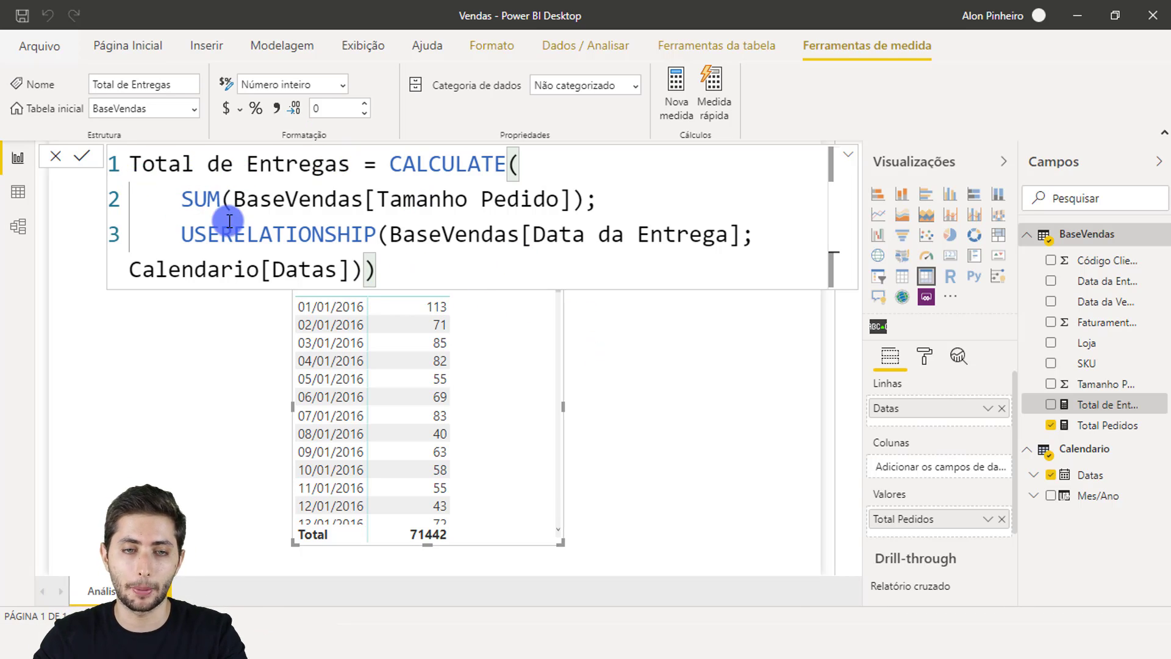
{"action": "left_click", "coordinate": [510, 333]}
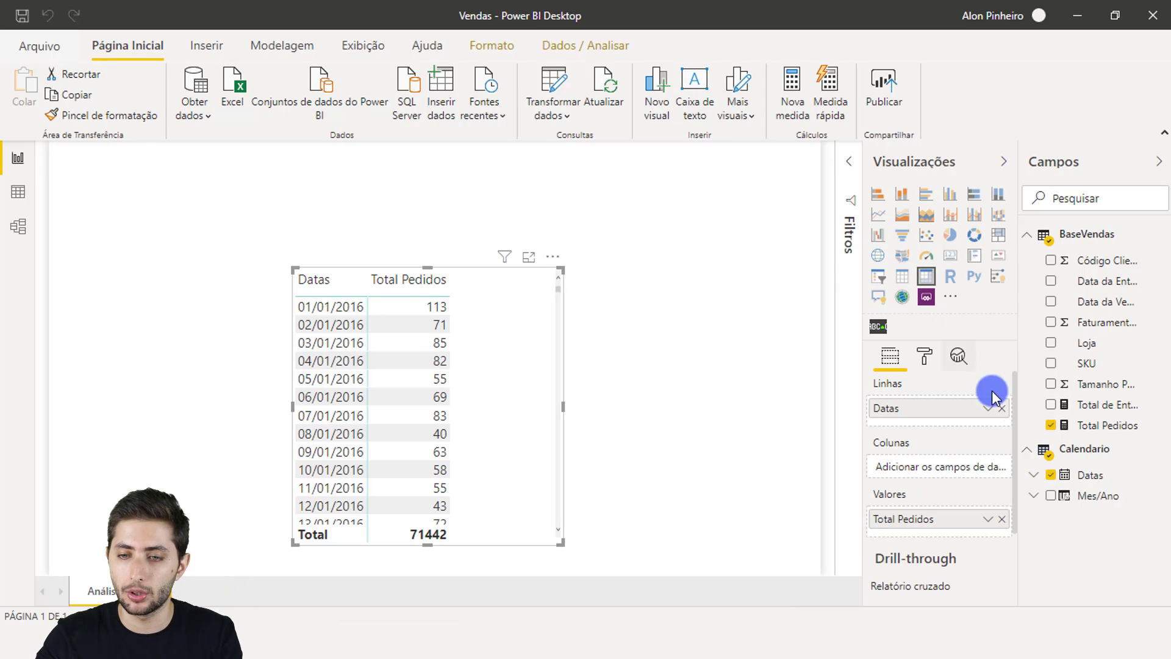
{"action": "left_click_drag", "start_coordinate": [1095, 409], "coordinate": [940, 539]}
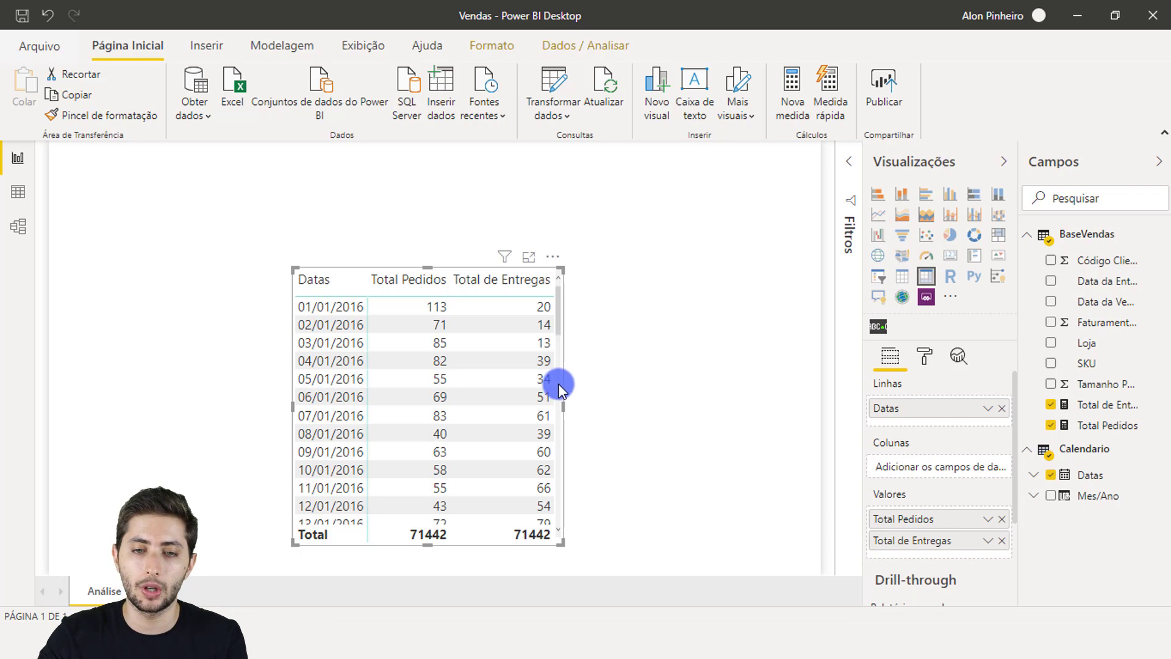
- Widen the matrix slightly and extend its upper edge toward the top of the report page to show more dates
{"action": "left_click_drag", "start_coordinate": [566, 409], "coordinate": [604, 405]}
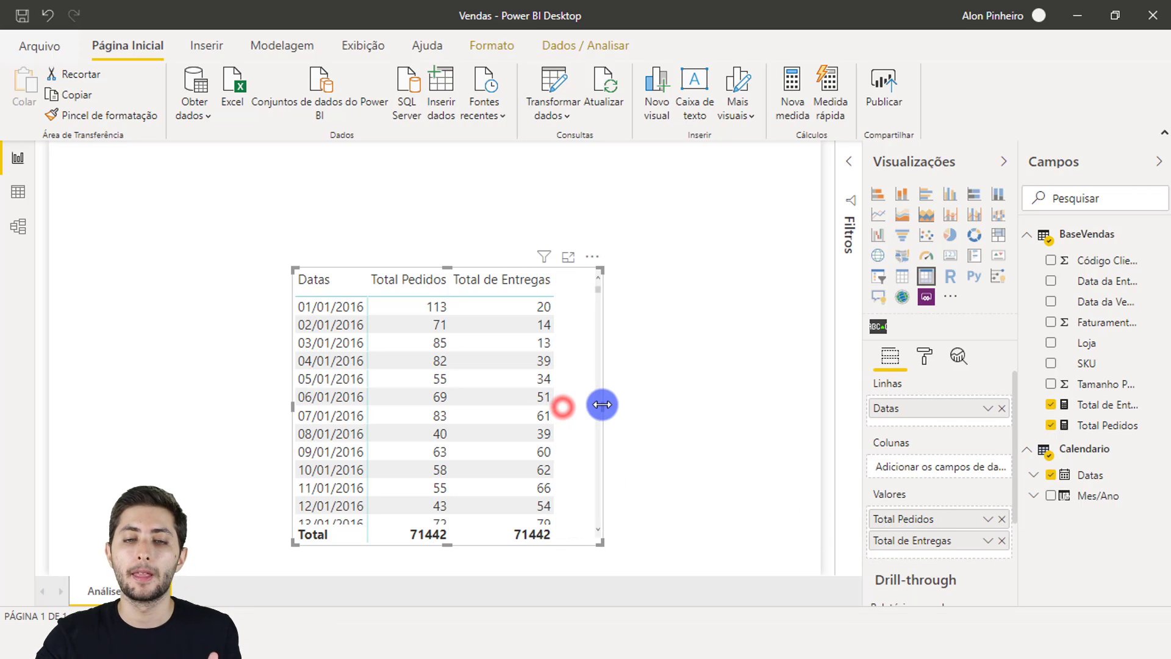
{"action": "left_click_drag", "start_coordinate": [455, 266], "coordinate": [457, 173]}
{"action": "left_click_drag", "start_coordinate": [415, 262], "coordinate": [607, 246]}
{"action": "left_click", "coordinate": [576, 234]}
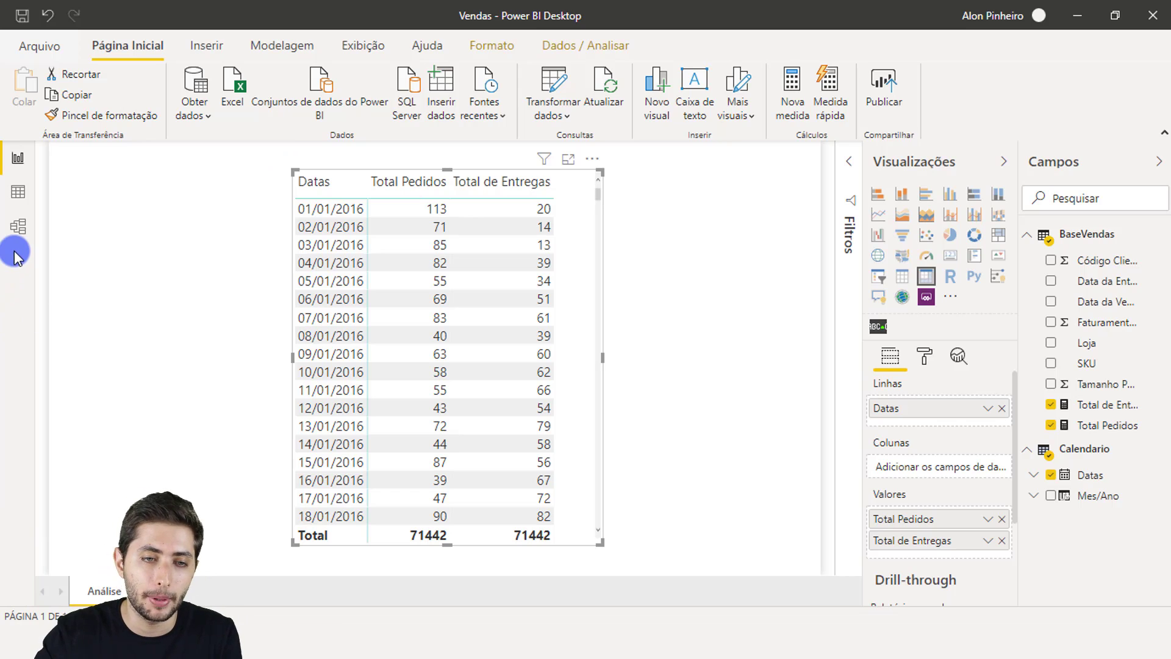
- Review the two date relationships in the model and the Total de Entregas formula
{"action": "left_click", "coordinate": [18, 227]}
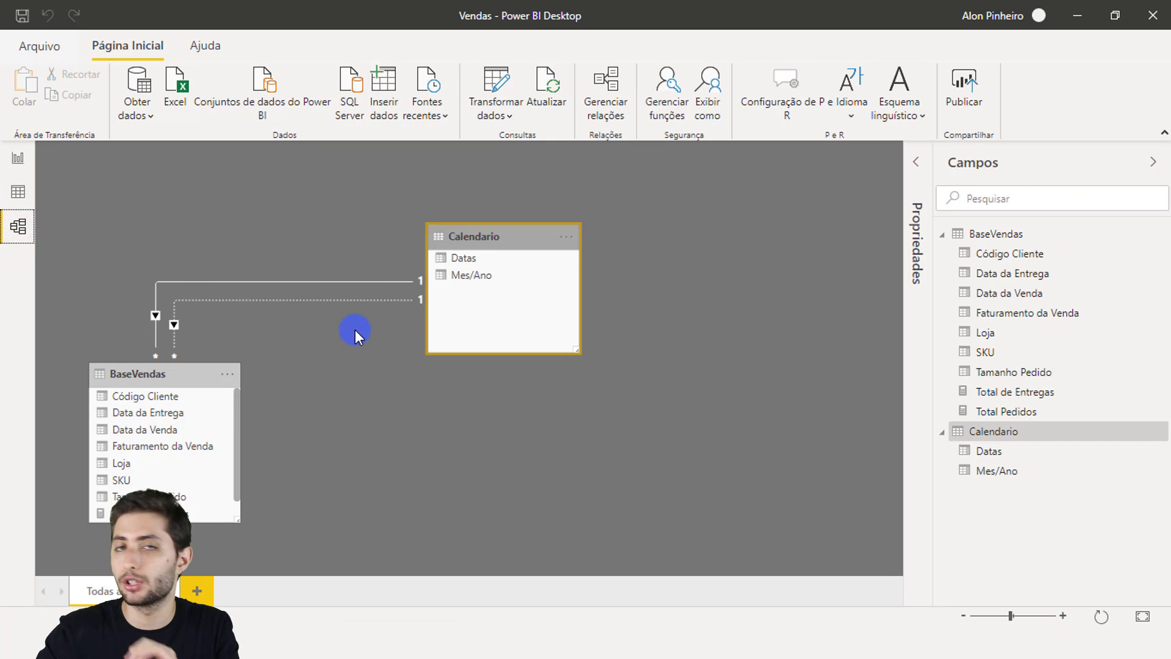
{"action": "left_click", "coordinate": [17, 158]}
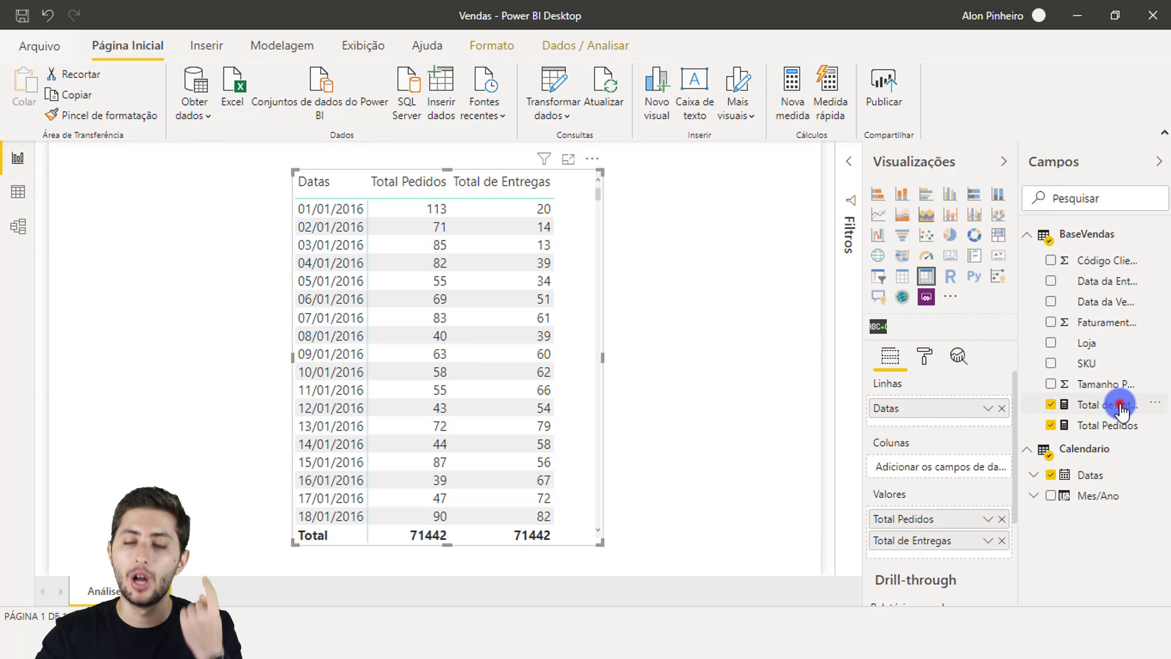
{"action": "left_click", "coordinate": [1119, 403]}
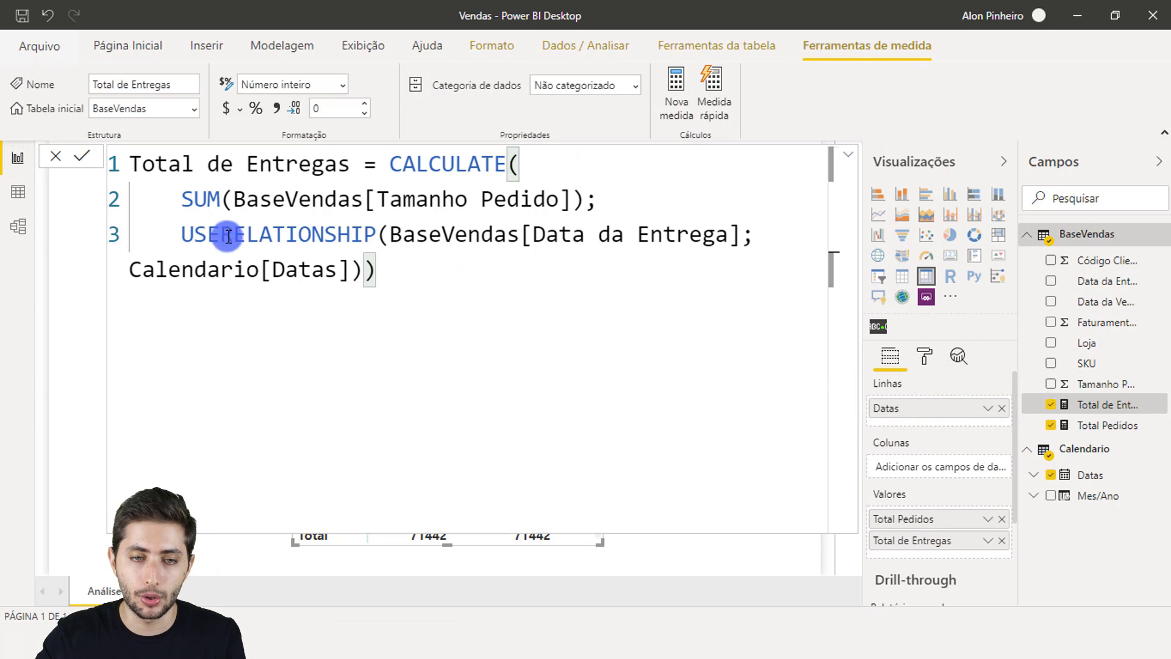
{"action": "key", "text": "Escape"}
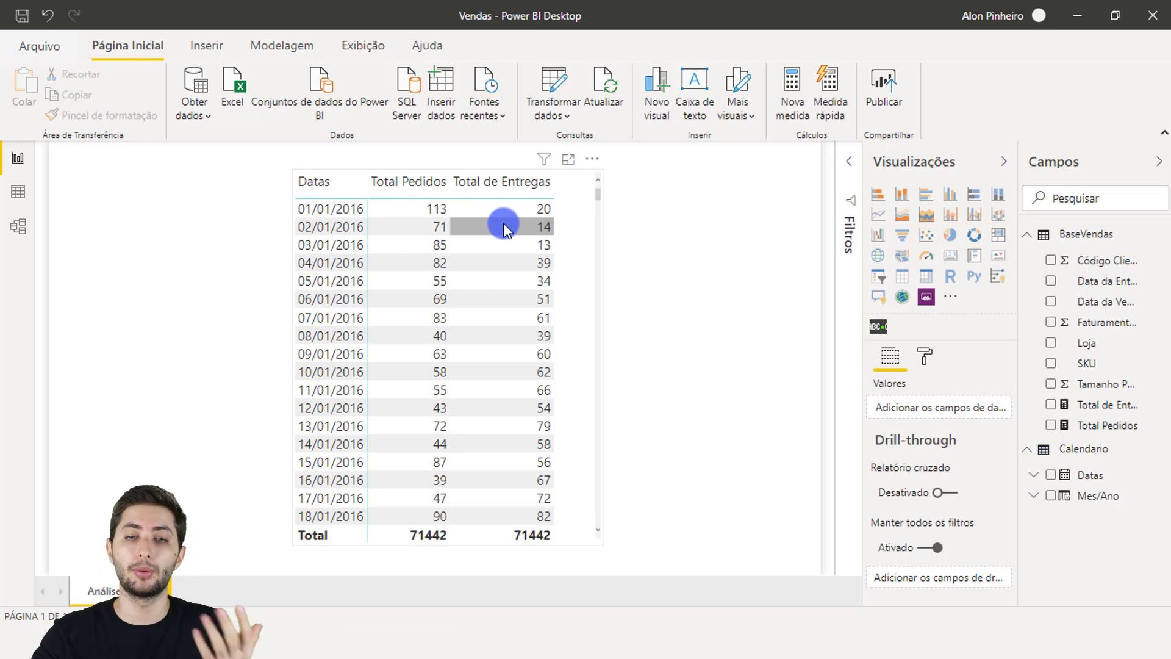
- Compare Total Pedidos and Total de Entregas in the matrix from the first dates through the last January 2019 dates
{"action": "left_click_drag", "start_coordinate": [598, 194], "coordinate": [610, 433]}
{"action": "left_click_drag", "start_coordinate": [599, 378], "coordinate": [604, 539]}
{"action": "left_click", "coordinate": [486, 477]}
{"action": "scroll", "coordinate": [487, 479], "scroll_direction": "down", "scroll_amount": 15}
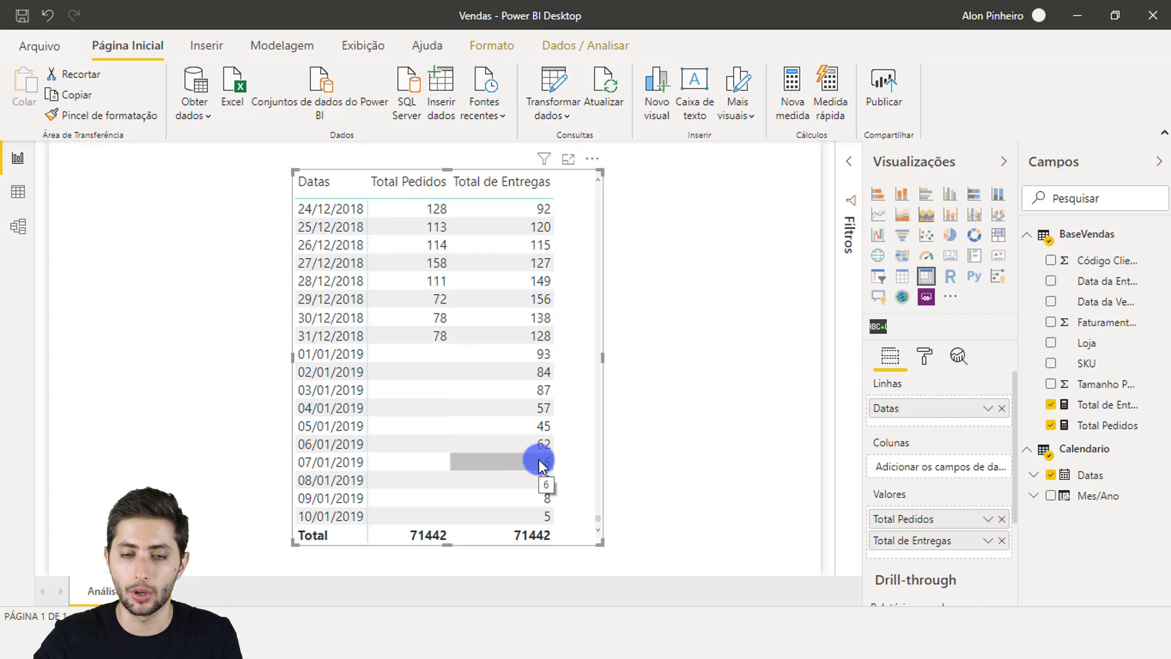
{"action": "left_click_drag", "start_coordinate": [599, 520], "coordinate": [609, 178]}
{"action": "left_click", "coordinate": [610, 181]}
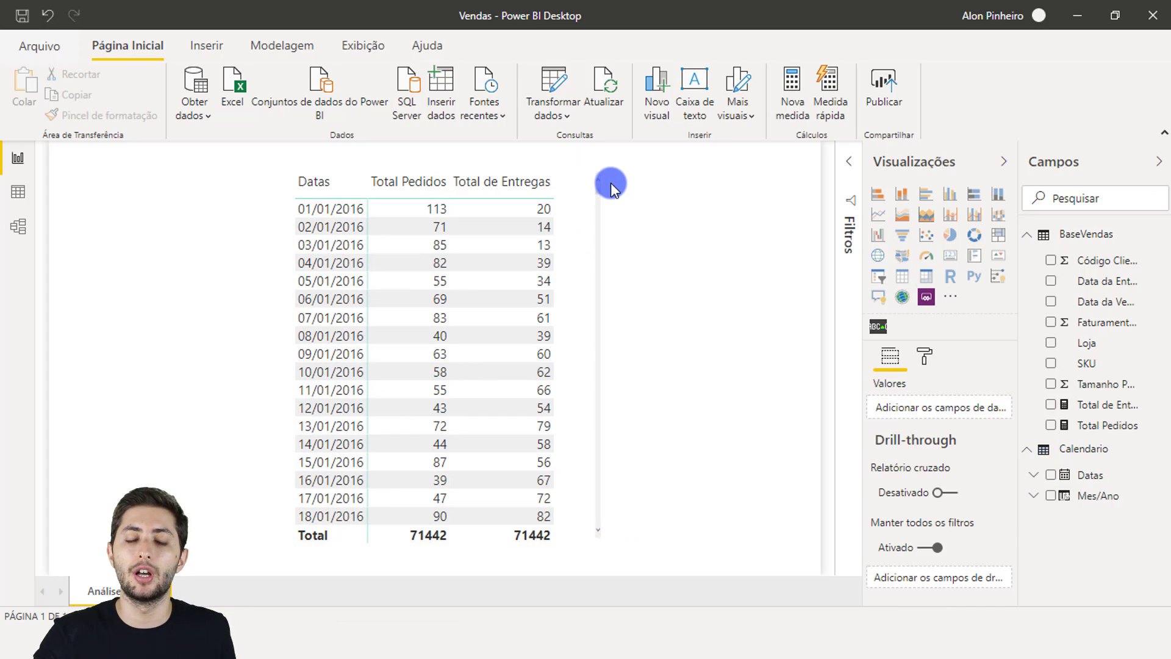
{"action": "left_click", "coordinate": [572, 213]}
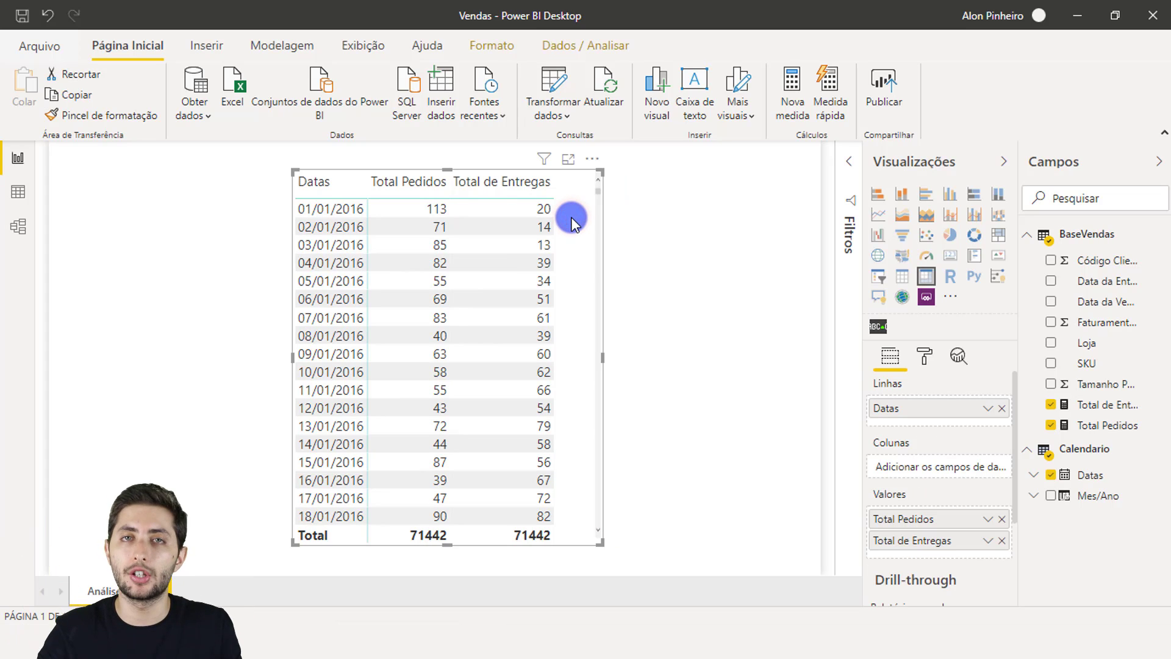